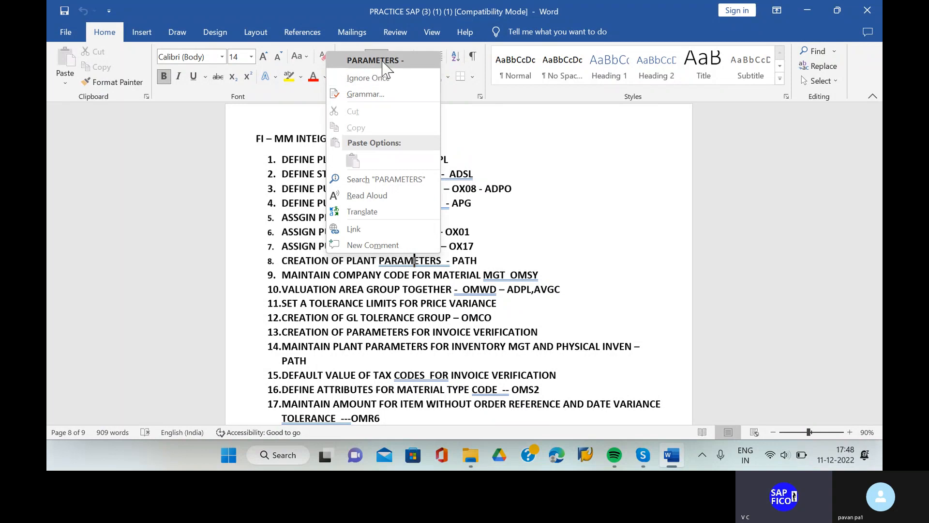
# Accept the grammar suggestion "PARAMETERS -" for item 8, CREATION OF PLANT PARAMETERS, in the FI – MM integration list
pyautogui.click(372, 78)
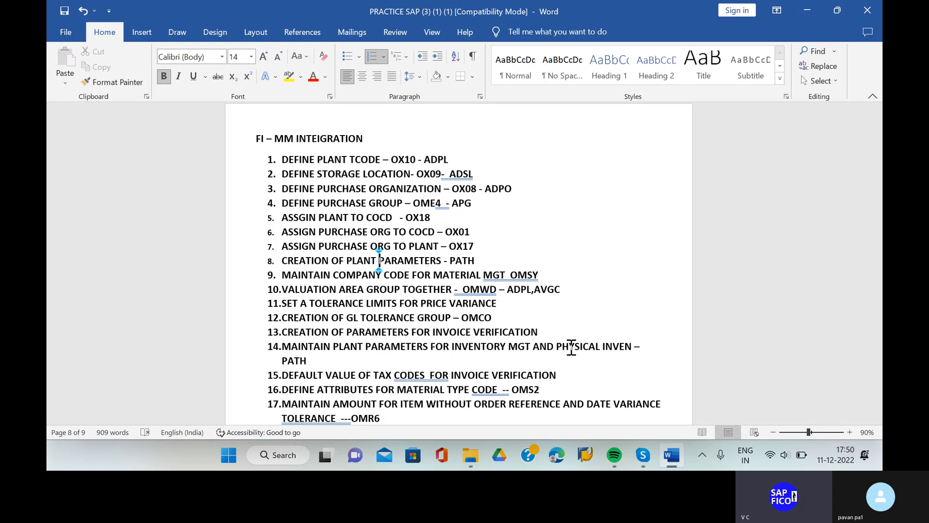
# Review the FI – MM integration list of configuration steps and transaction codes, from defining the plant to vendor payment clearing
pyautogui.scroll(-3, 571, 347)
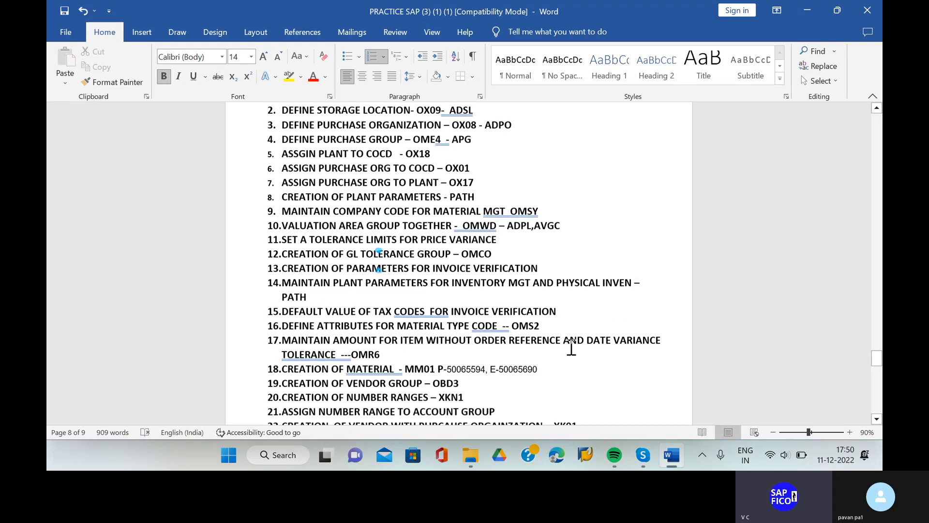
pyautogui.scroll(-1, 571, 347)
pyautogui.scroll(1, 571, 347)
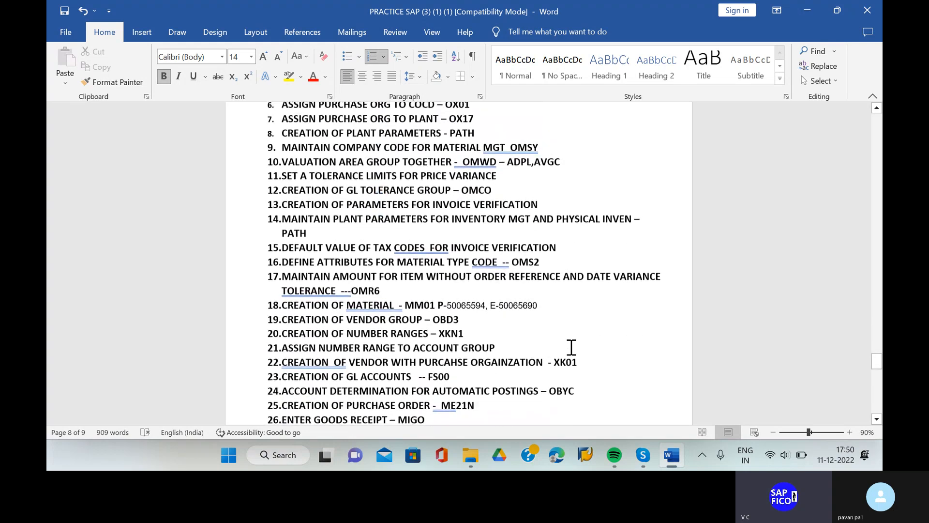
pyautogui.scroll(1, 571, 347)
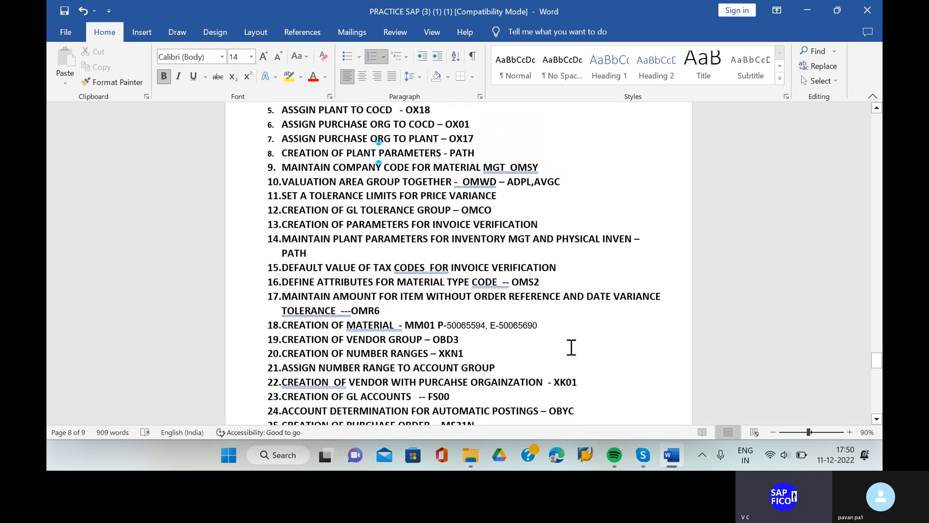
pyautogui.scroll(1, 572, 347)
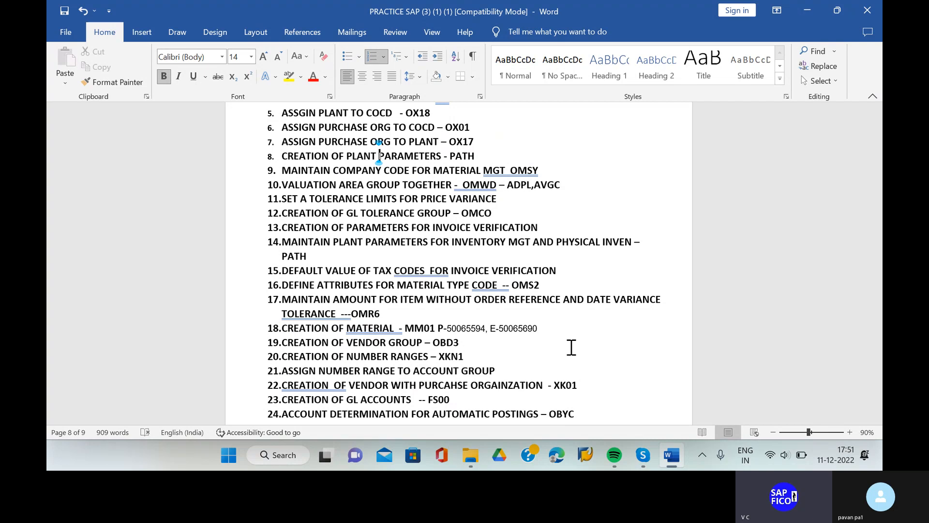
pyautogui.scroll(-3, 572, 347)
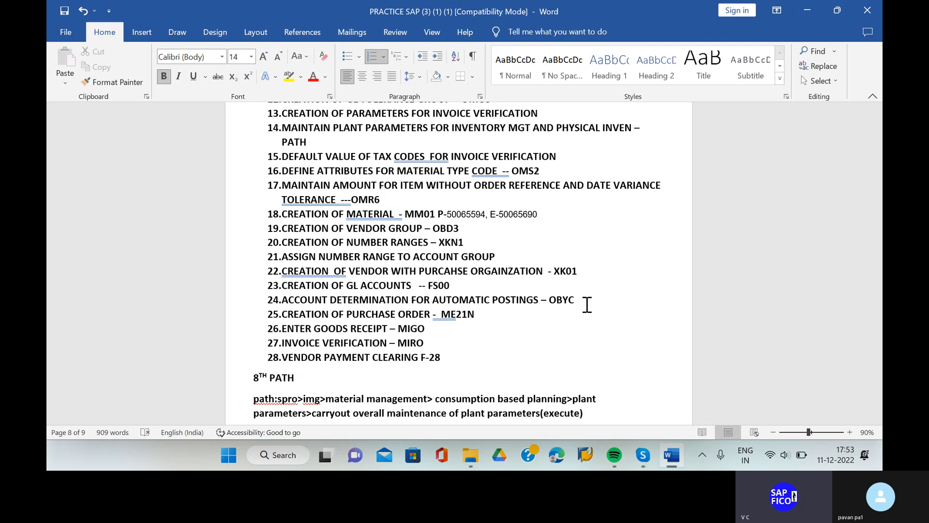
pyautogui.scroll(5, 587, 304)
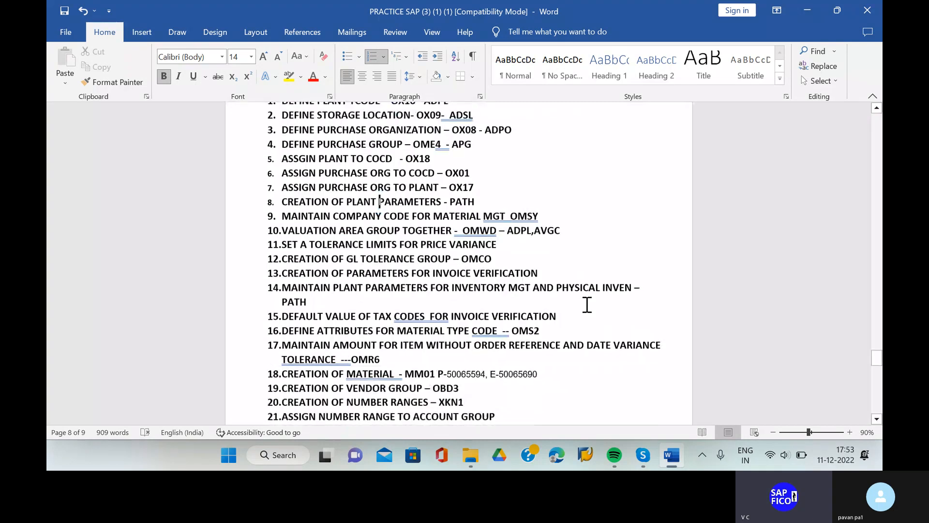
pyautogui.scroll(-1, 587, 305)
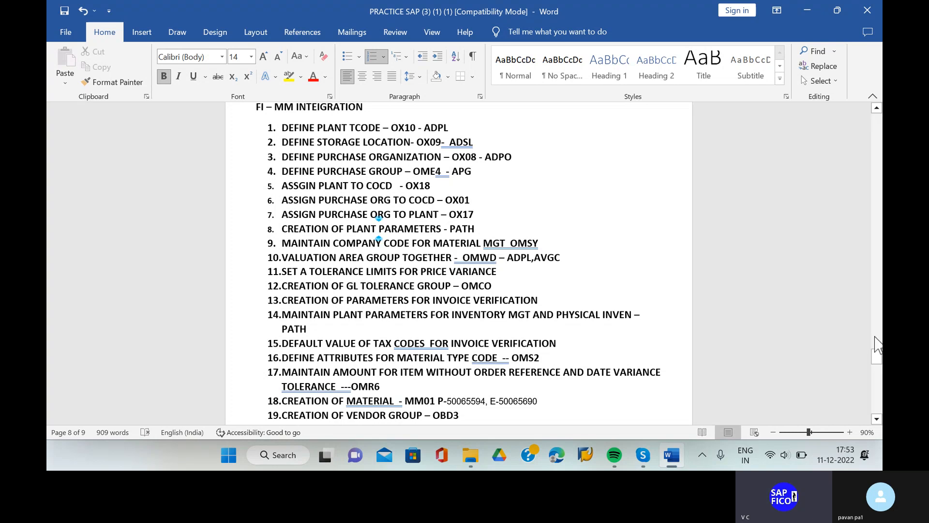
# Switch to the remote server by running mstsc, connecting with Remote Desktop and accepting the untrusted certificate
pyautogui.click(293, 458)
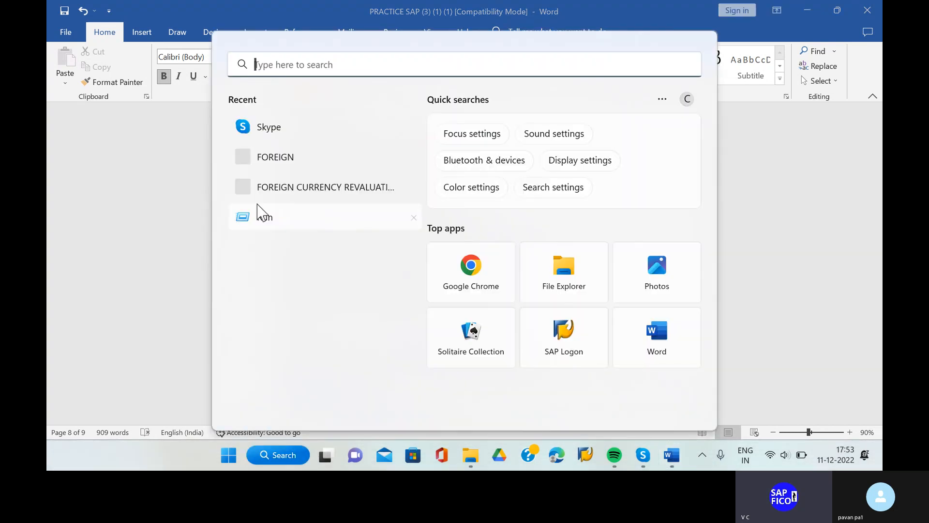
pyautogui.click(282, 220)
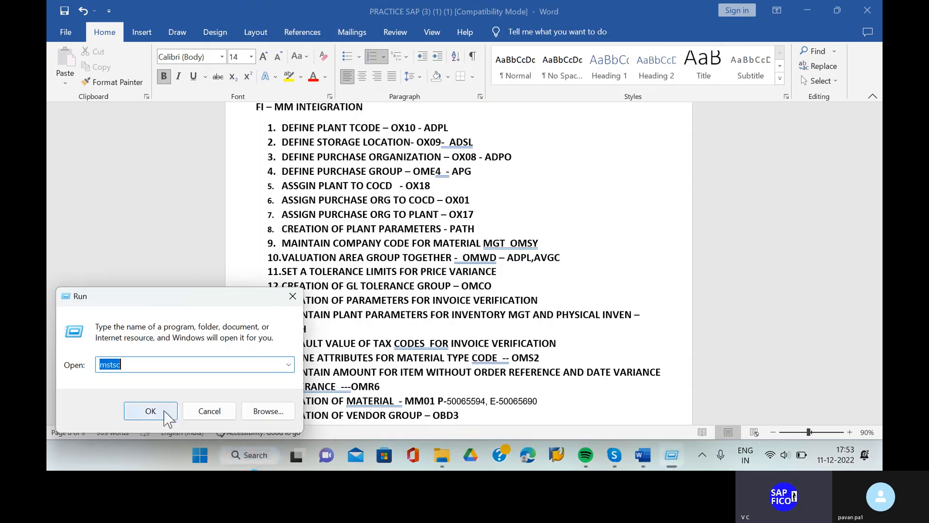
pyautogui.click(166, 416)
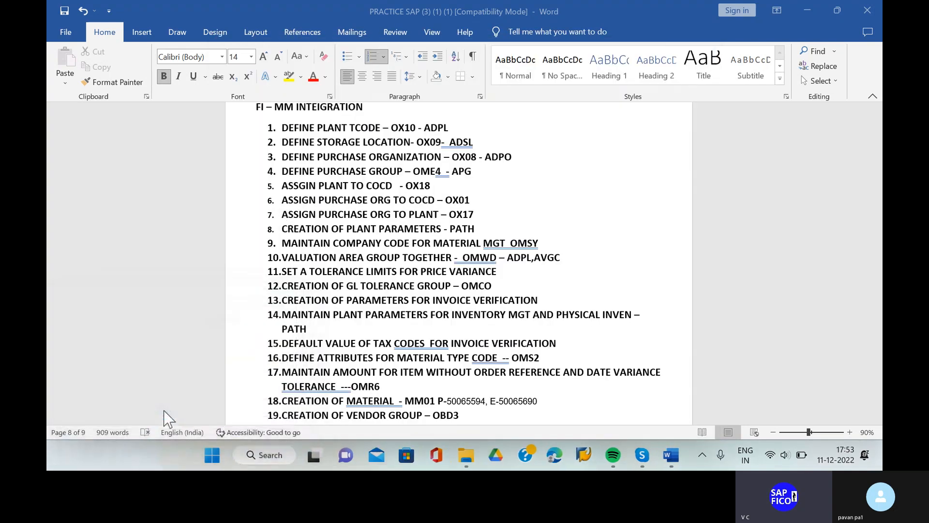
pyautogui.click(516, 223)
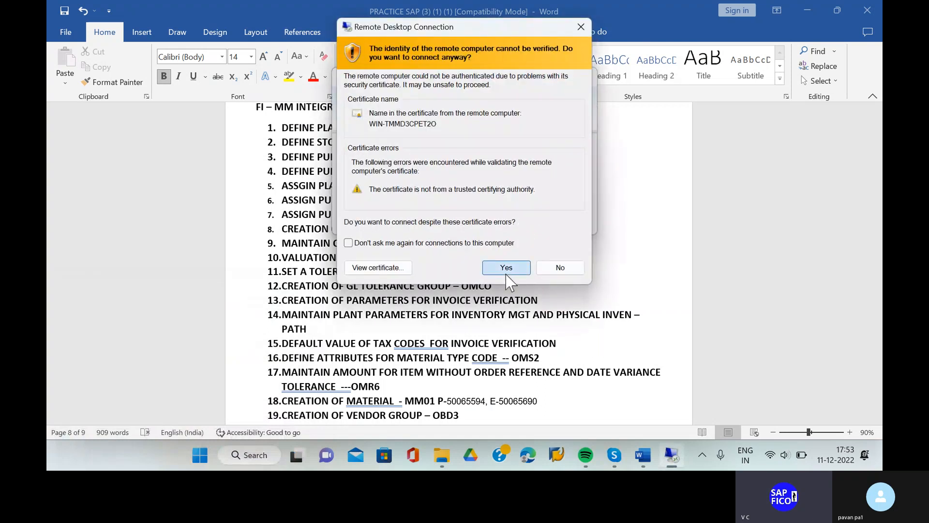
pyautogui.click(505, 271)
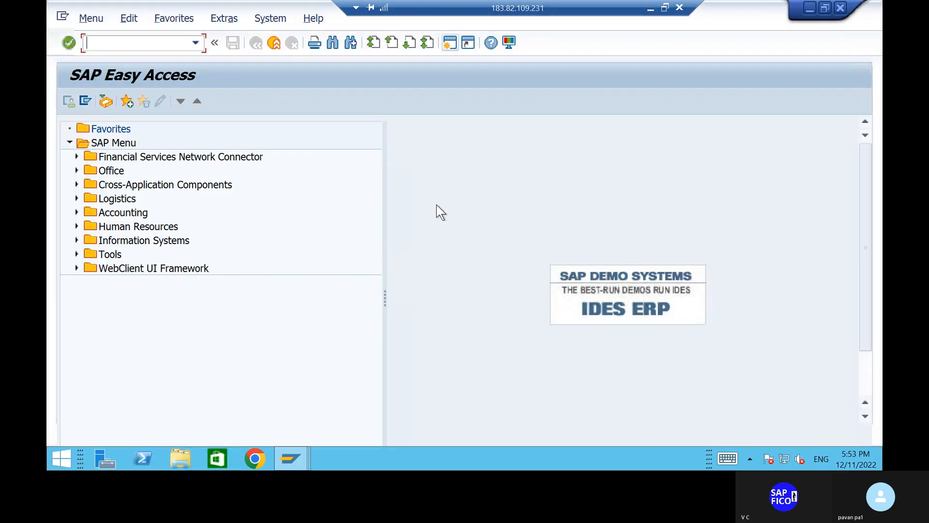
pyautogui.write('/n')
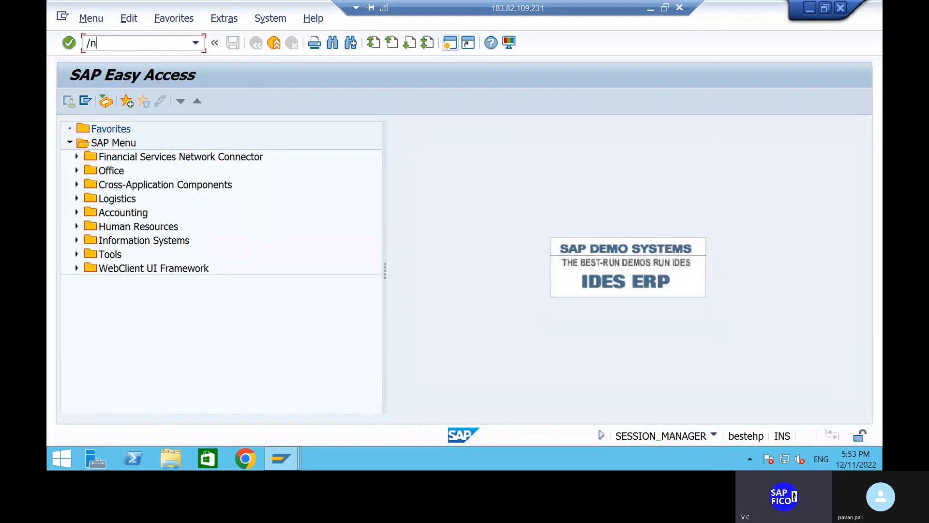
pyautogui.write('ob57')
pyautogui.press('Return')
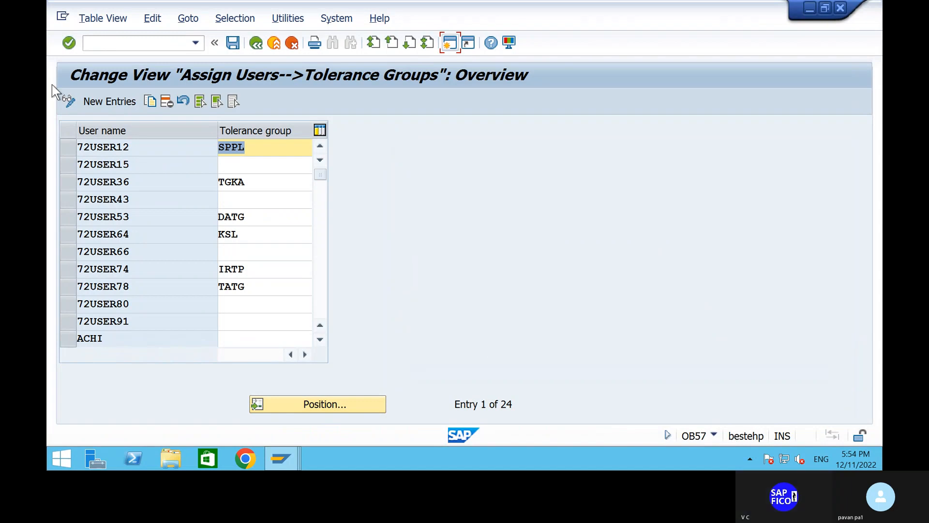
# Log off from the current SAP system with the command /nend and confirm the log-off
pyautogui.click(124, 46)
pyautogui.write('/n')
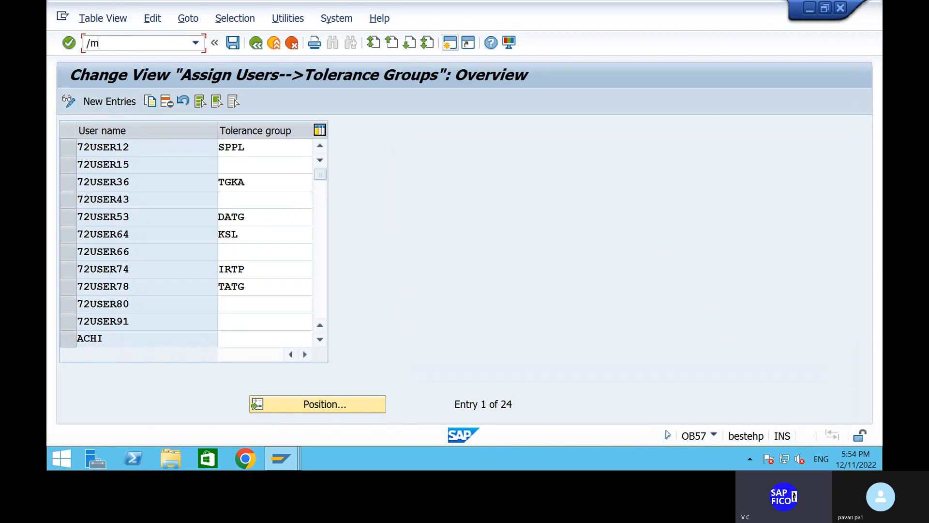
pyautogui.press('BackSpace')
pyautogui.write('nend')
pyautogui.press('Return')
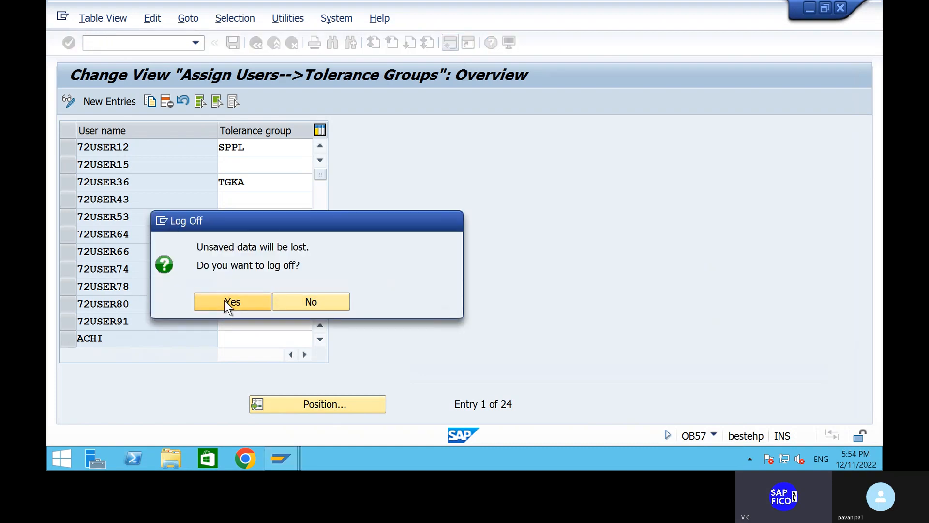
pyautogui.click(225, 300)
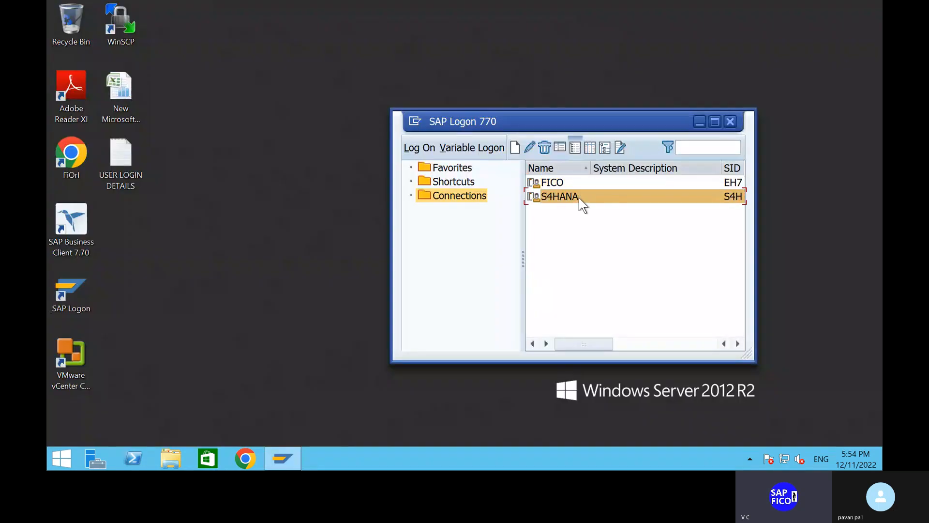
# Open the S4HANA connection and log on to client 100 as user best with the account password
pyautogui.doubleClick(579, 197)
pyautogui.press('BackSpace')
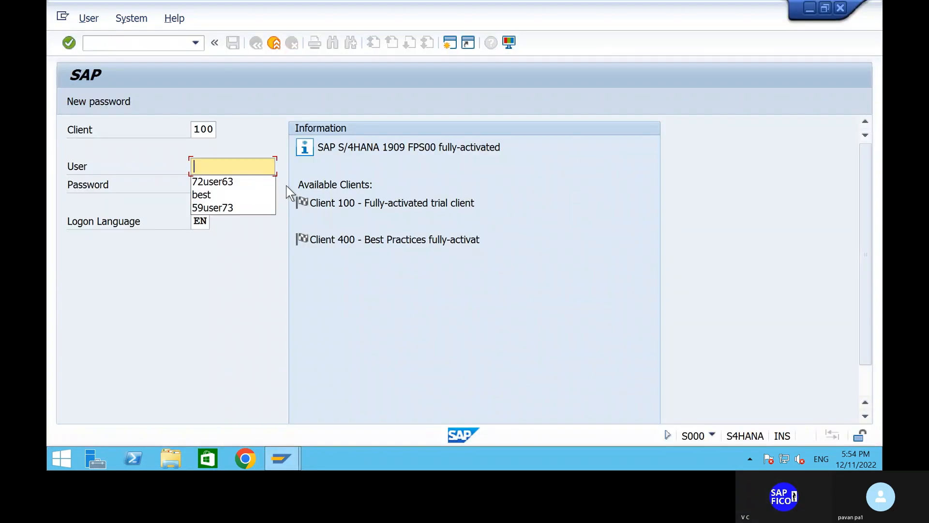
pyautogui.click(236, 195)
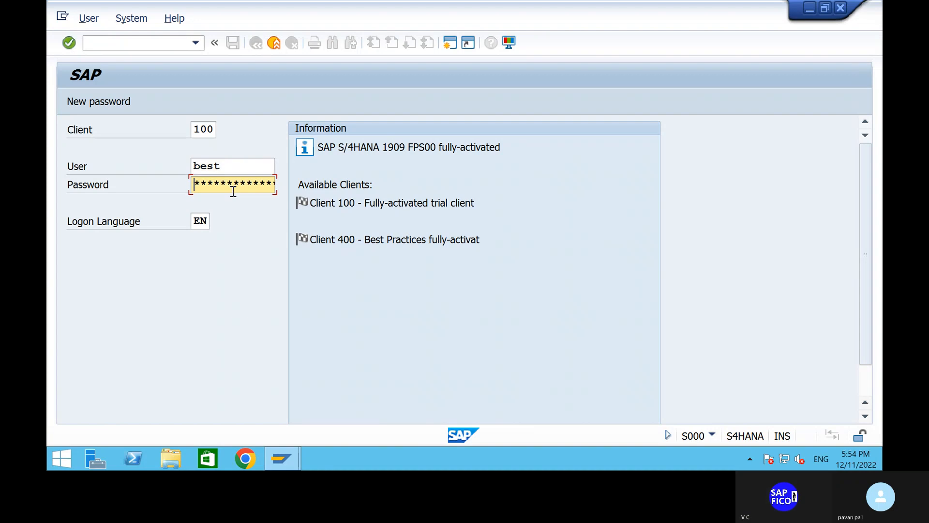
pyautogui.write('********')
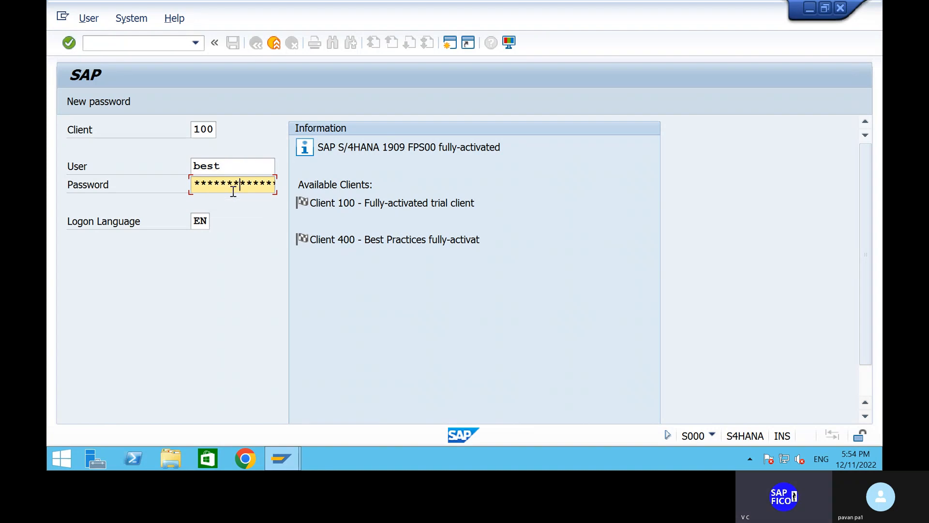
pyautogui.press('Return')
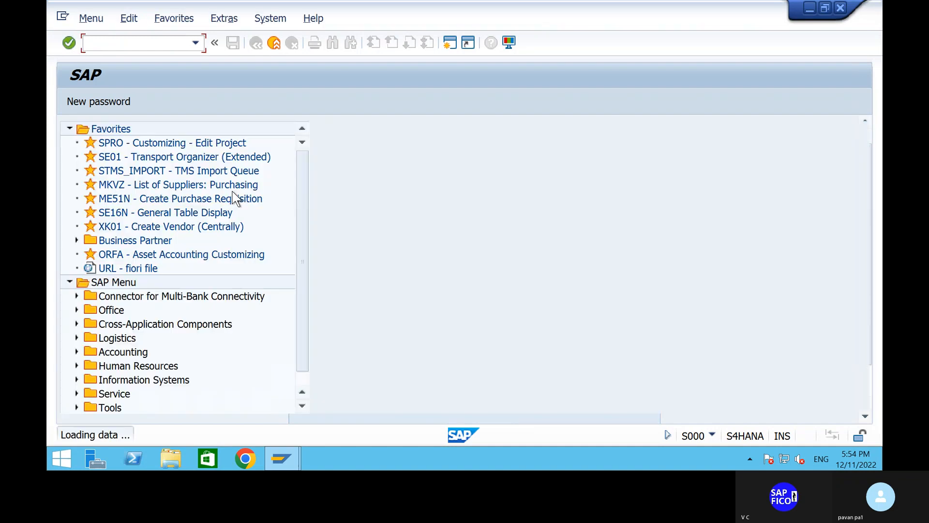
# In transaction OB57, assign tolerance group SHTG of company code SHIP to user BEST and save
pyautogui.write('/n')
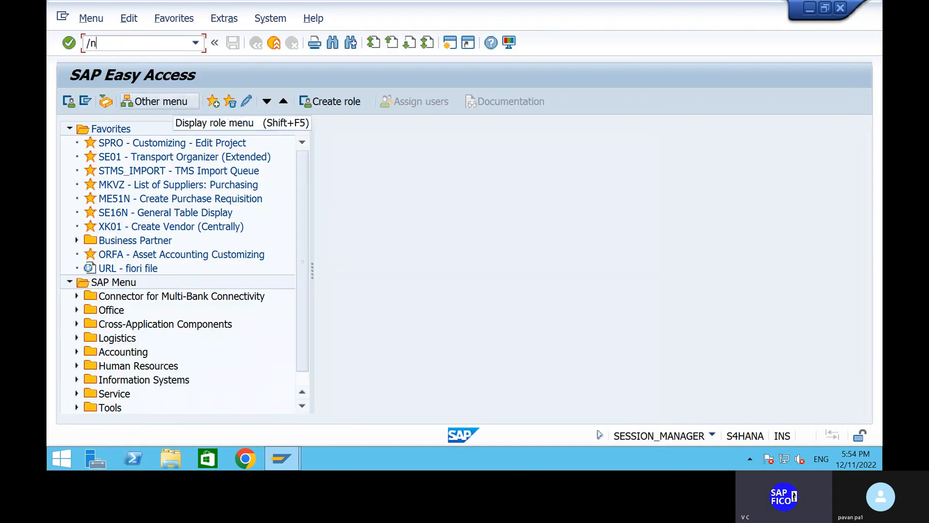
pyautogui.write('ob57')
pyautogui.press('Return')
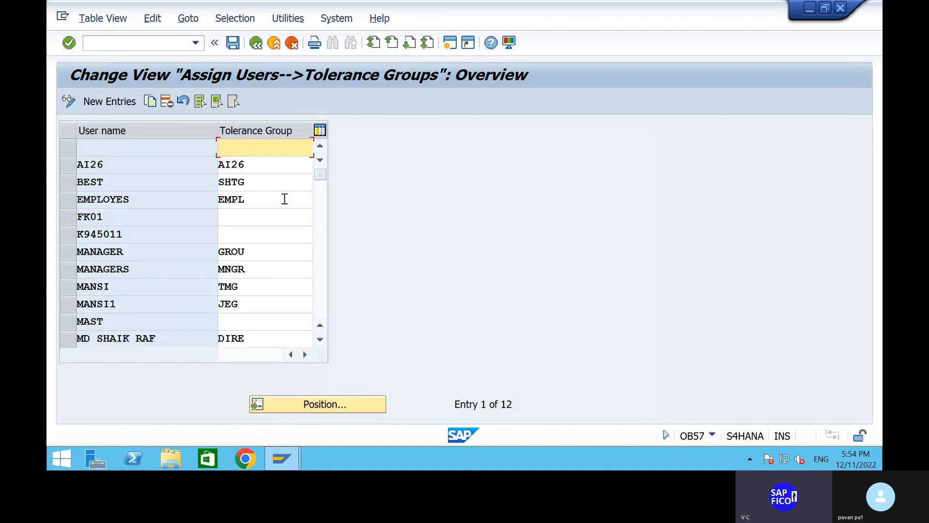
pyautogui.click(269, 185)
pyautogui.press('BackSpace')
pyautogui.press('BackSpace')
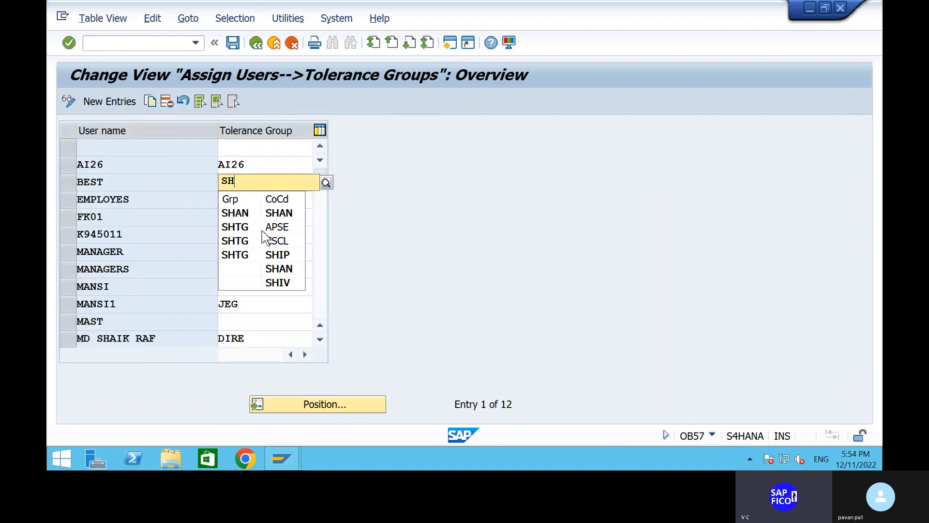
pyautogui.click(269, 255)
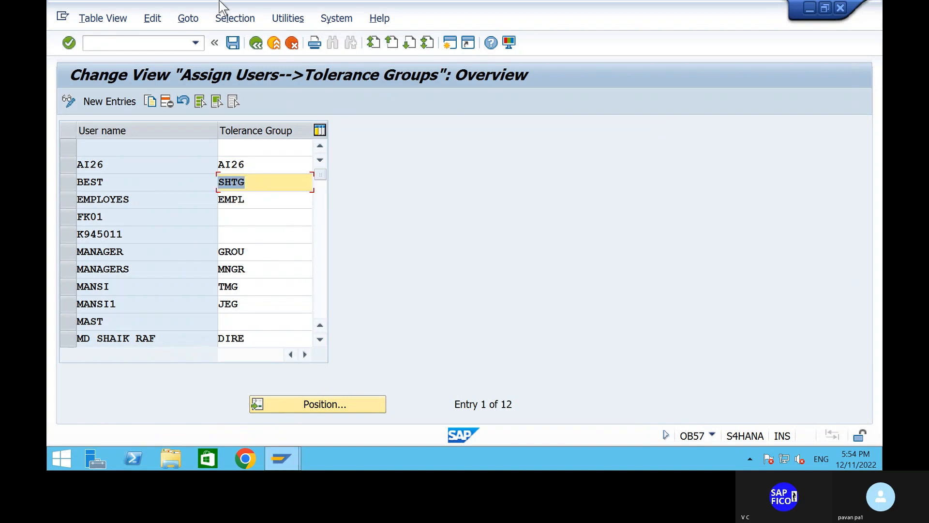
pyautogui.click(233, 42)
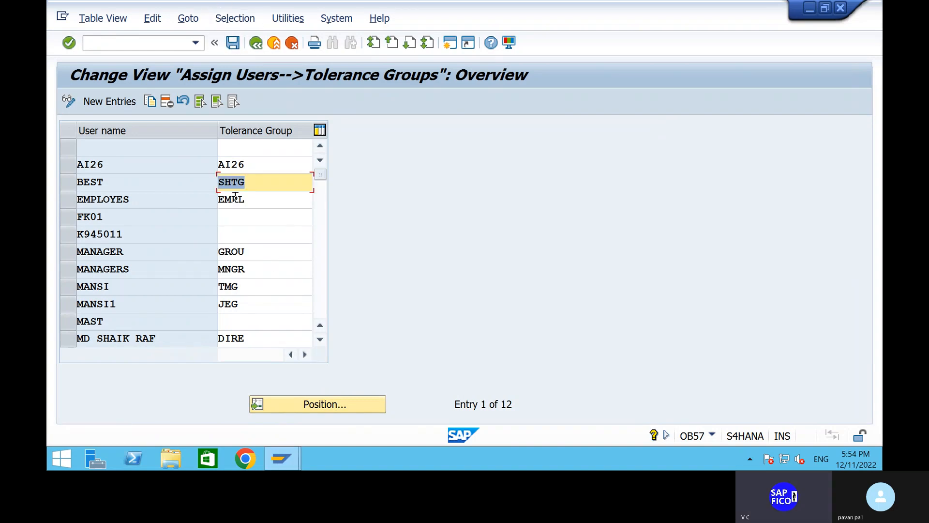
# Open the plant definition with transaction OX10 and start a new plant entry
pyautogui.click(121, 47)
pyautogui.write('/no')
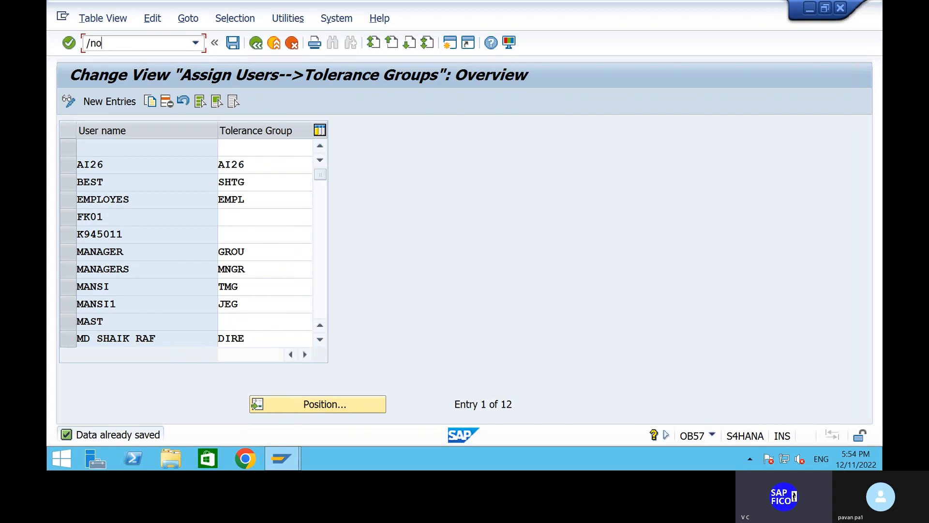
pyautogui.write('x16')
pyautogui.press('Return')
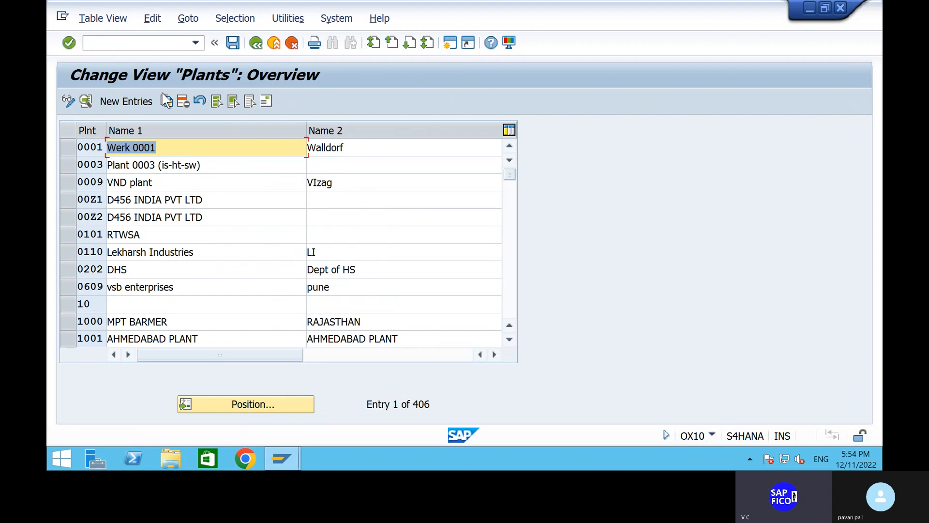
pyautogui.click(126, 101)
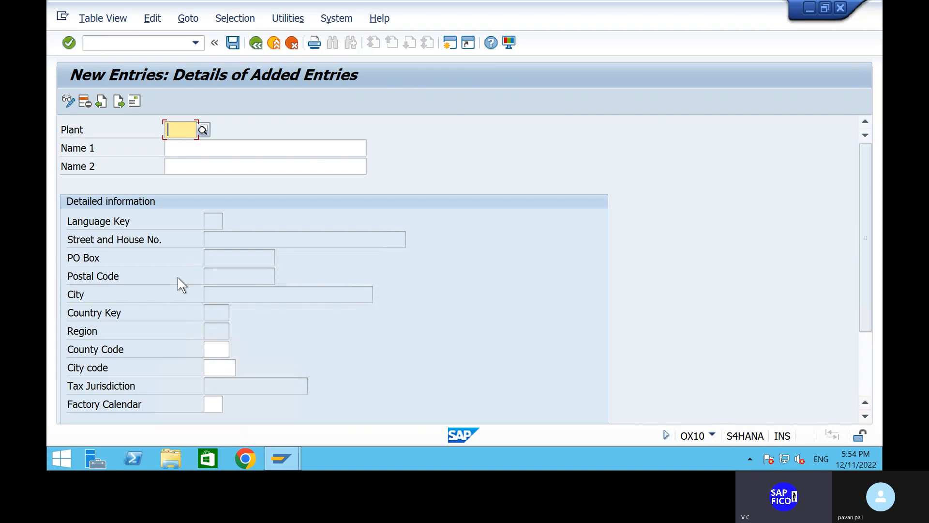
# Enter pav1 as the new plant's code and "plant for ship" as its Name 1
pyautogui.write('pav1')
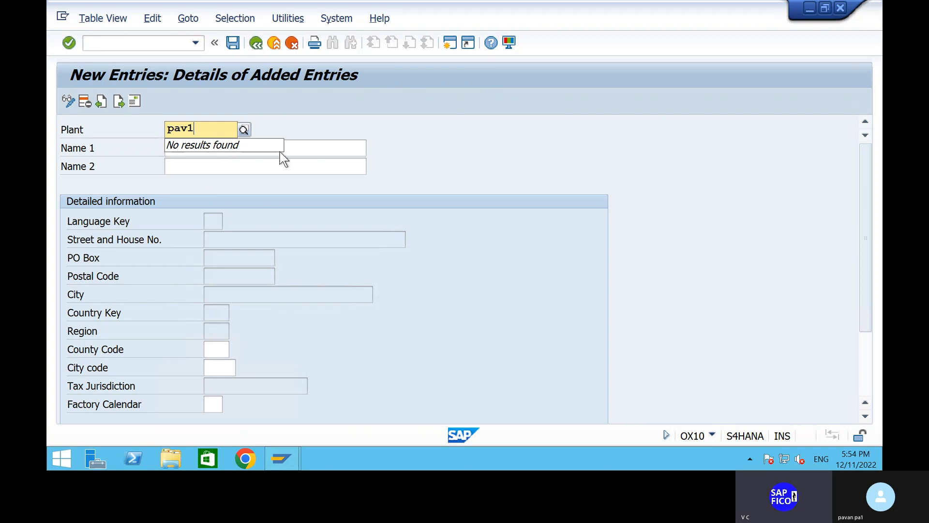
pyautogui.click(303, 149)
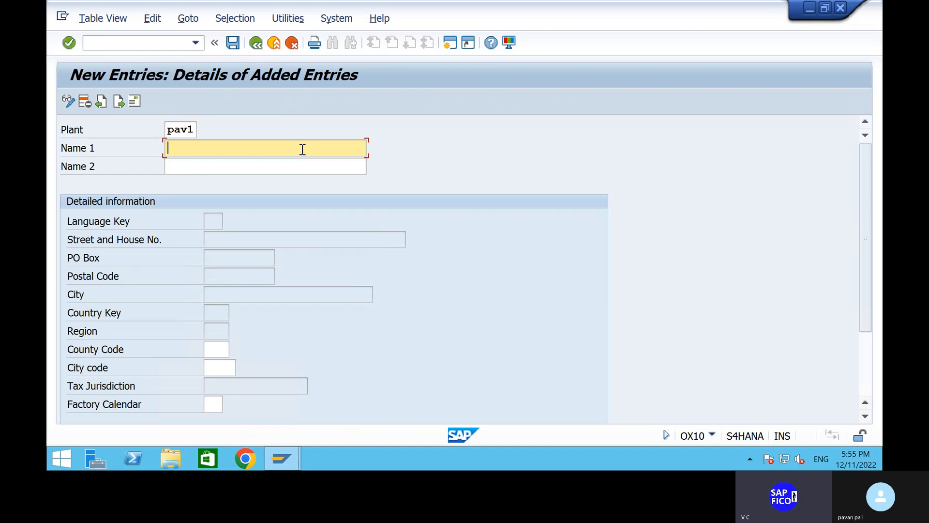
pyautogui.write('plant')
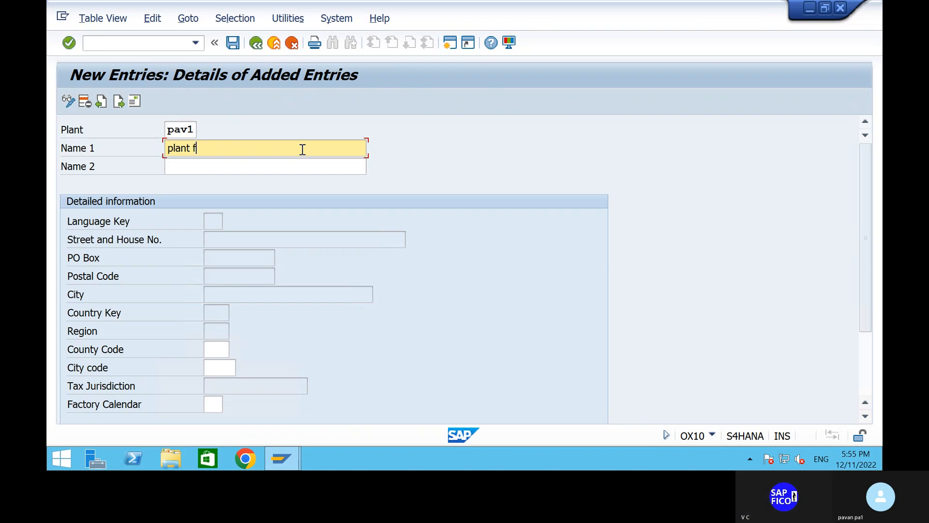
pyautogui.write('for ship')
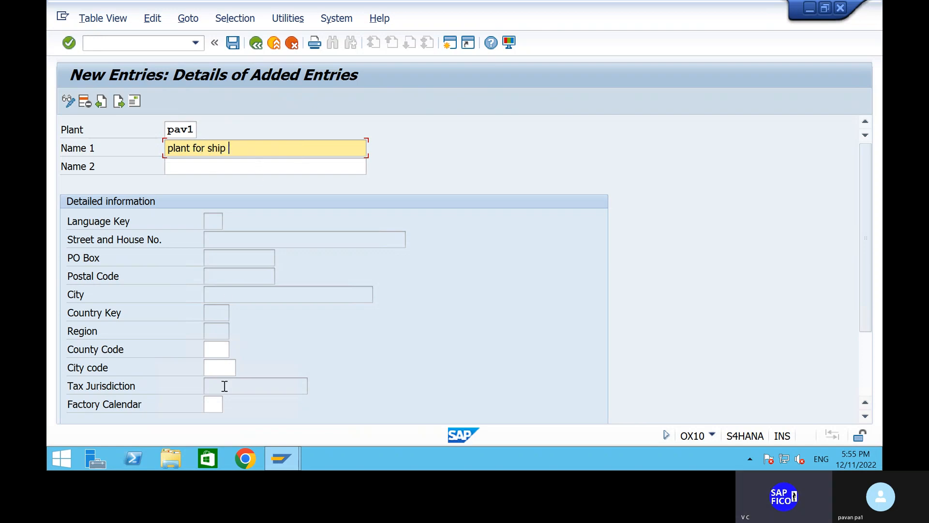
# Enter in as the County Code of the new plant
pyautogui.click(215, 405)
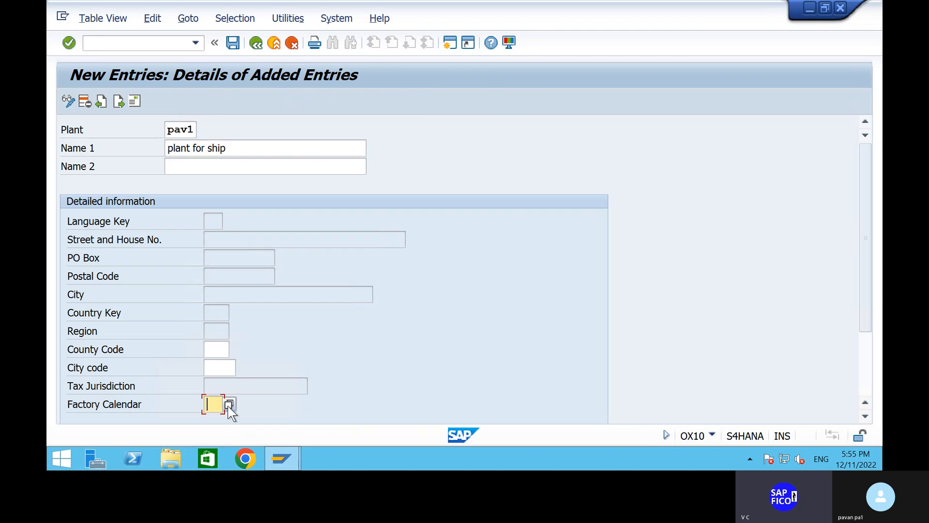
pyautogui.click(213, 350)
pyautogui.write('in')
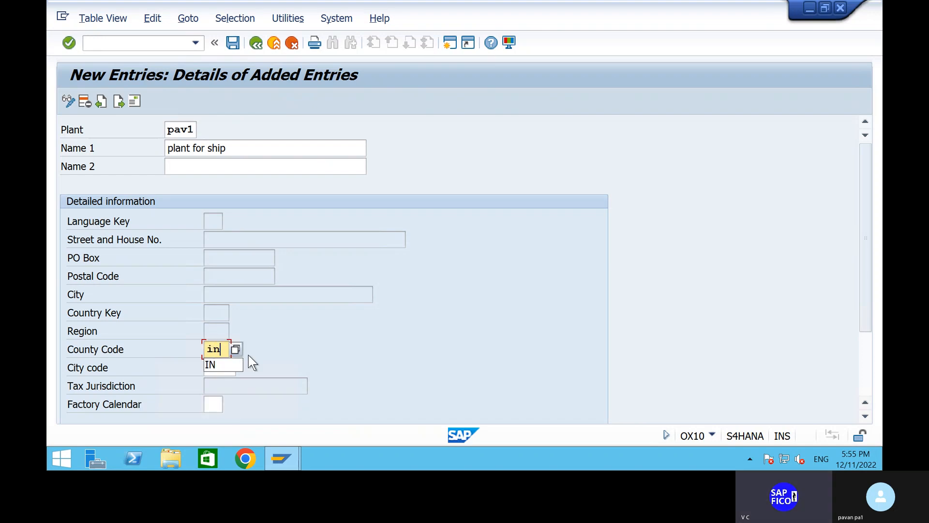
pyautogui.click(268, 354)
pyautogui.click(217, 367)
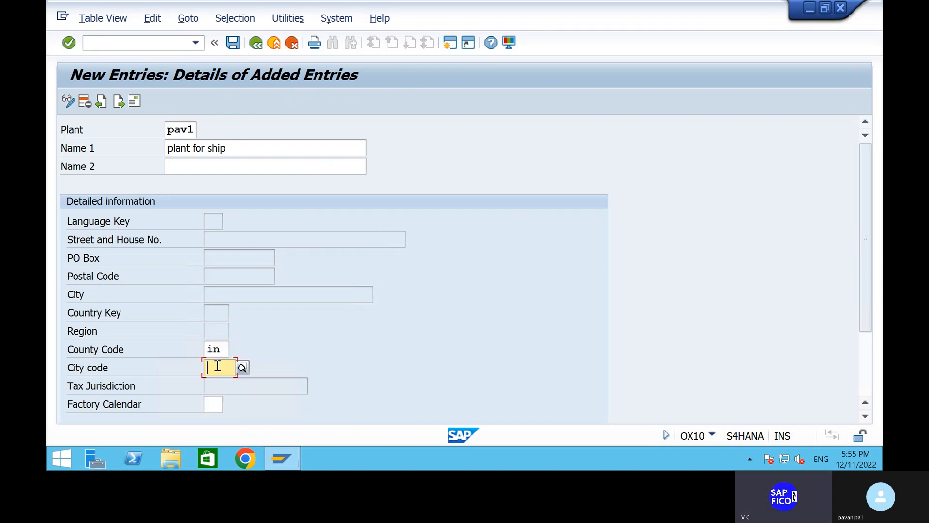
# Choose IN (India) as the plant's Factory Calendar from the list of calendar IDs and confirm the entry
pyautogui.click(216, 405)
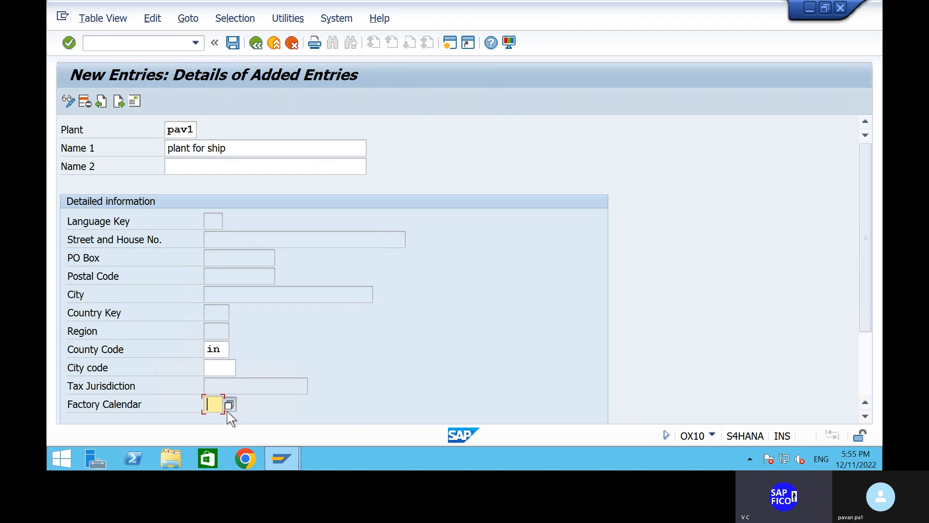
pyautogui.click(228, 409)
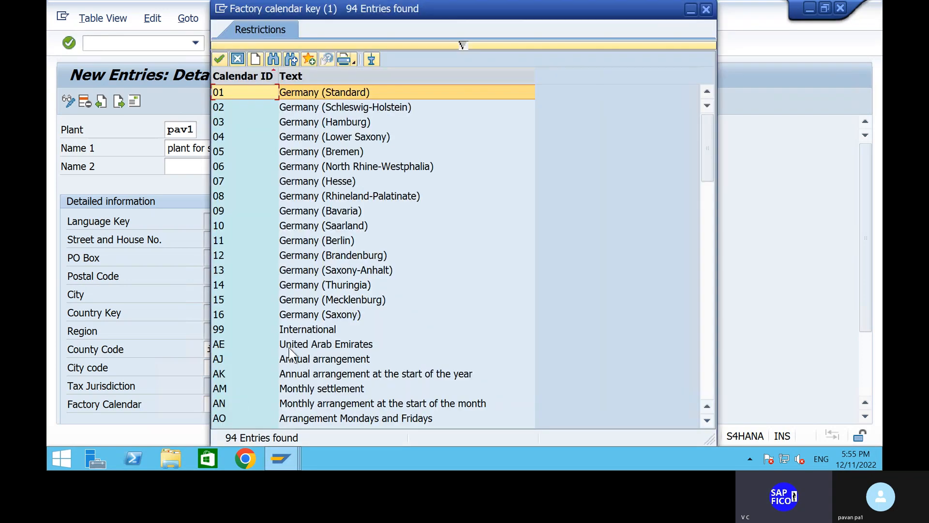
pyautogui.scroll(-15, 290, 354)
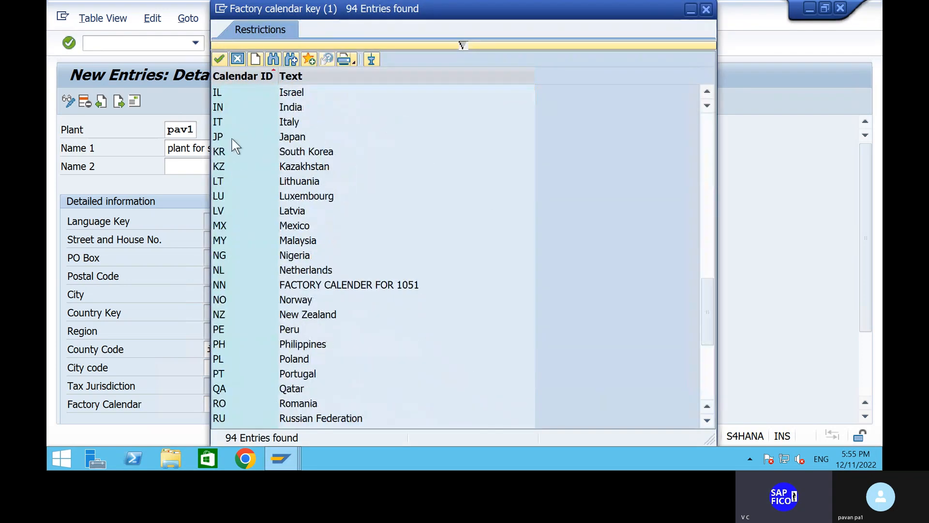
pyautogui.click(264, 106)
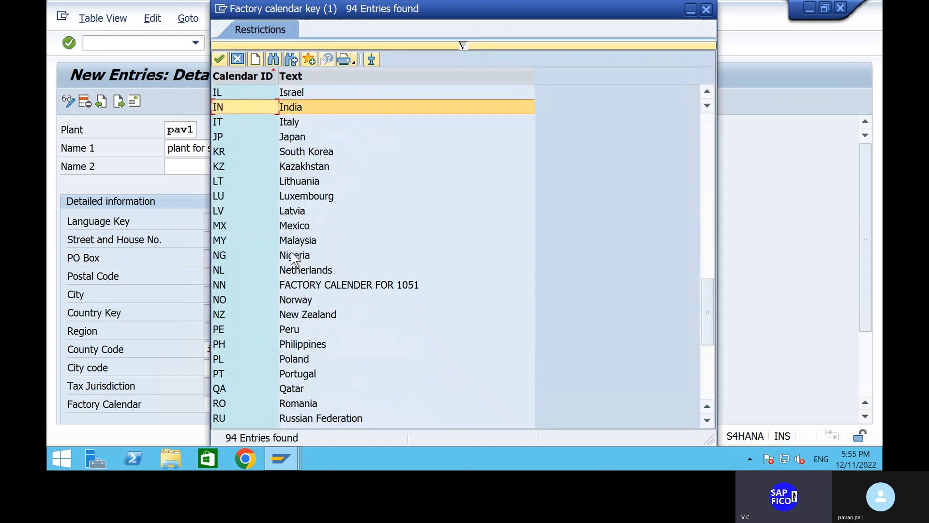
pyautogui.click(220, 60)
pyautogui.press('Return')
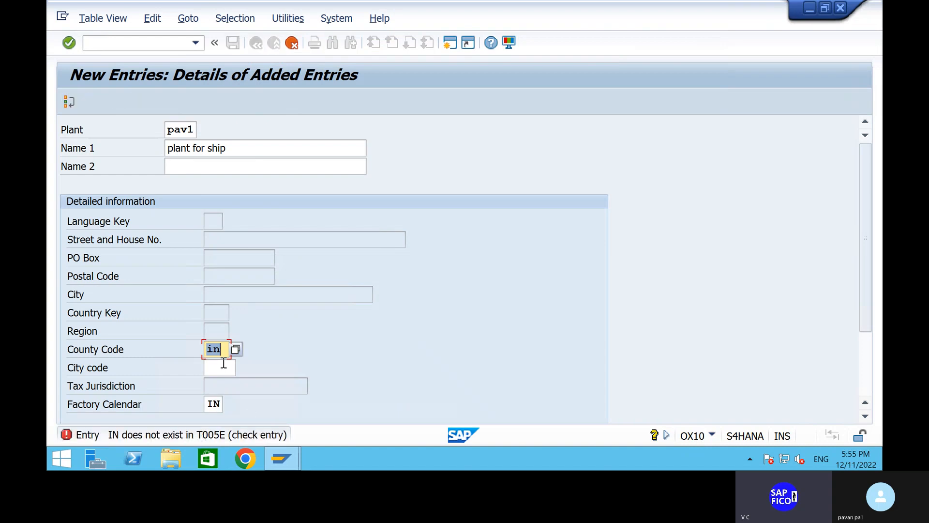
# Clear the plant's County Code and save the new plant entry to bring up its address details
pyautogui.press('BackSpace')
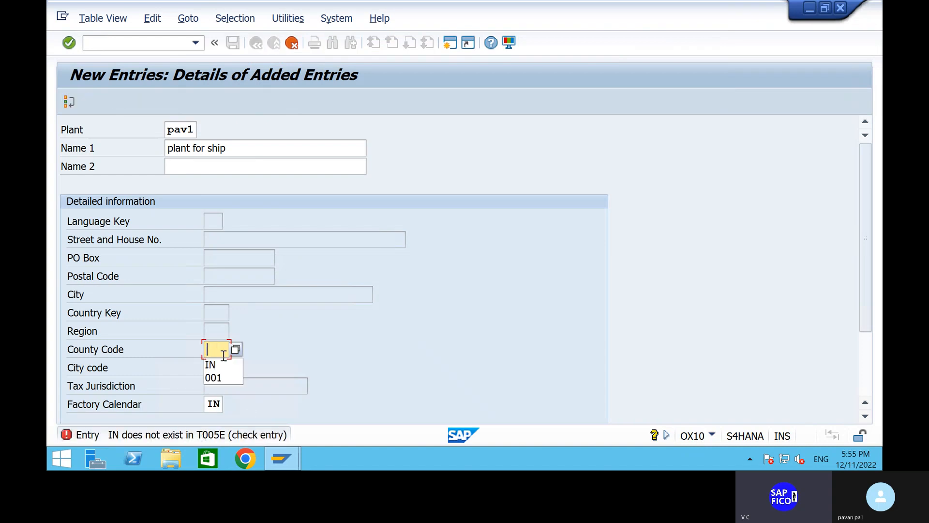
pyautogui.click(305, 370)
pyautogui.press('Return')
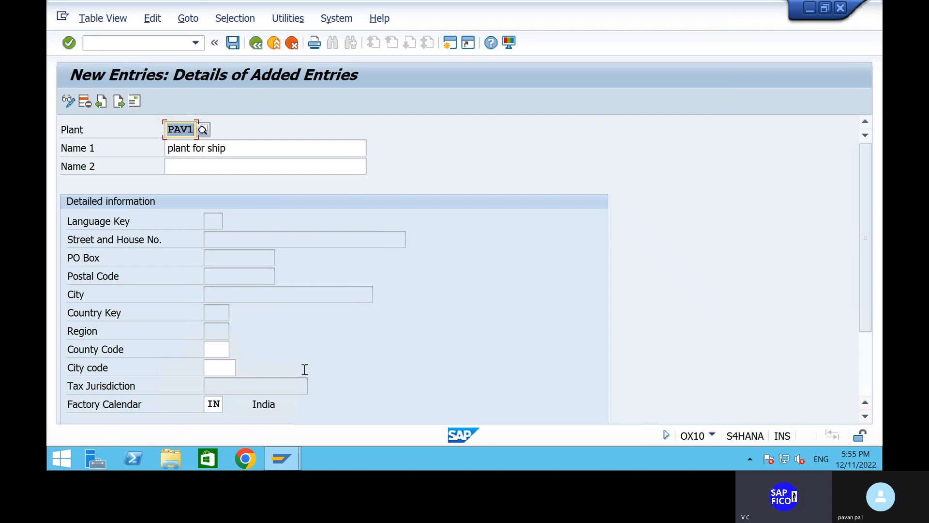
pyautogui.click(234, 44)
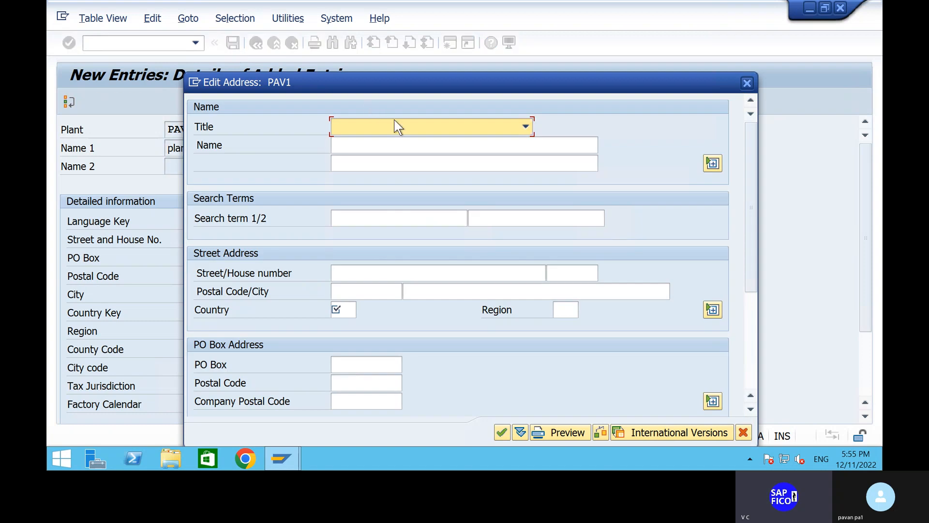
# Set the plant address title to Company and its name to "pavan exports and imports"
pyautogui.click(400, 129)
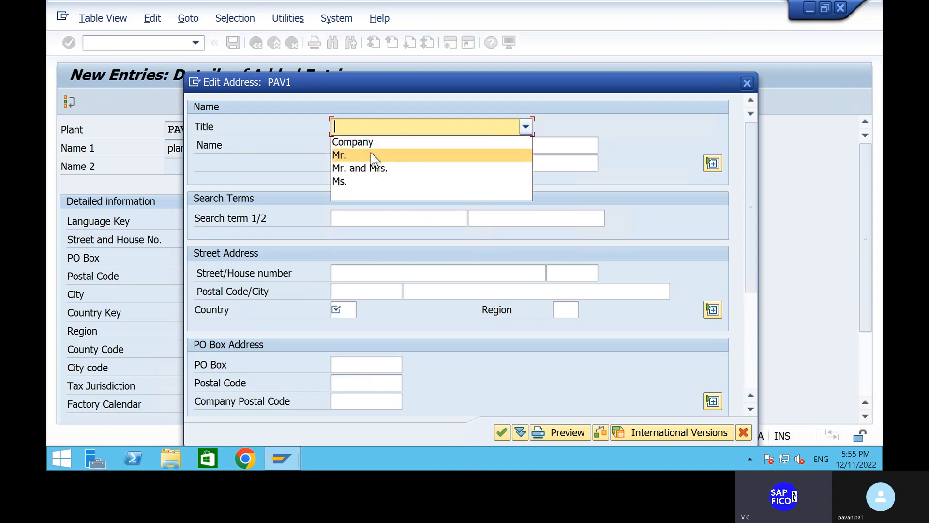
pyautogui.click(351, 142)
pyautogui.click(352, 140)
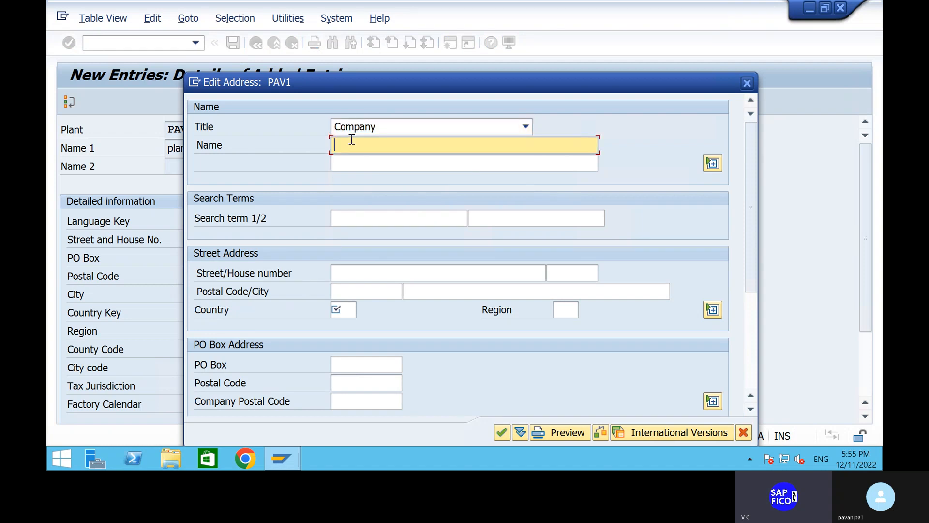
pyautogui.write('r')
pyautogui.press('BackSpace')
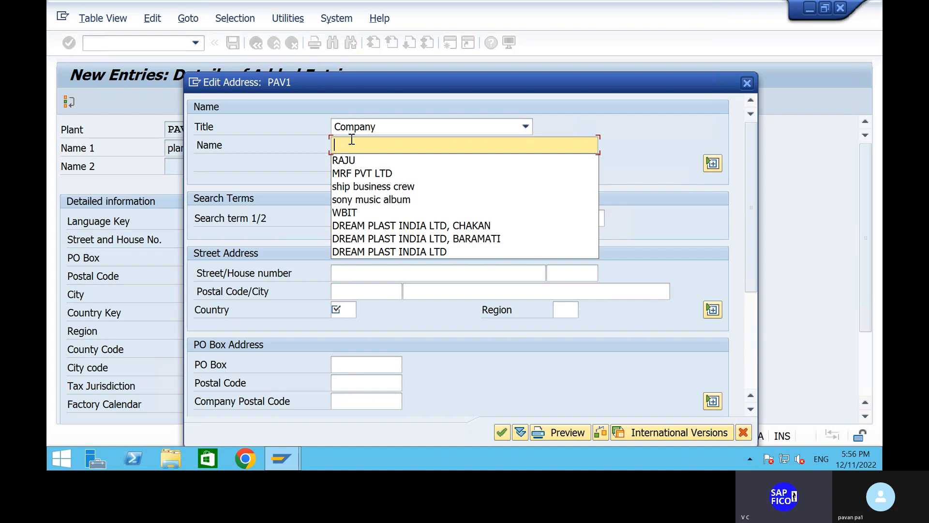
pyautogui.write('pavan exp')
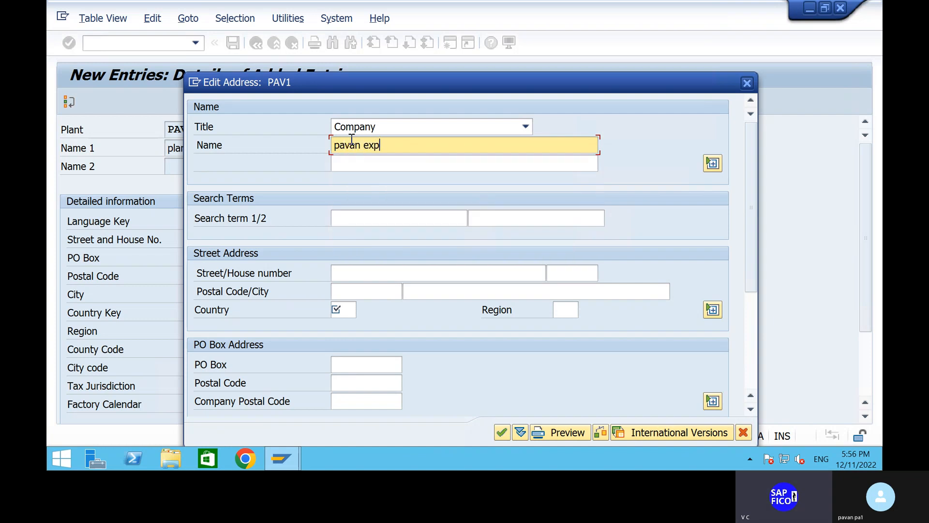
pyautogui.write('orts and i')
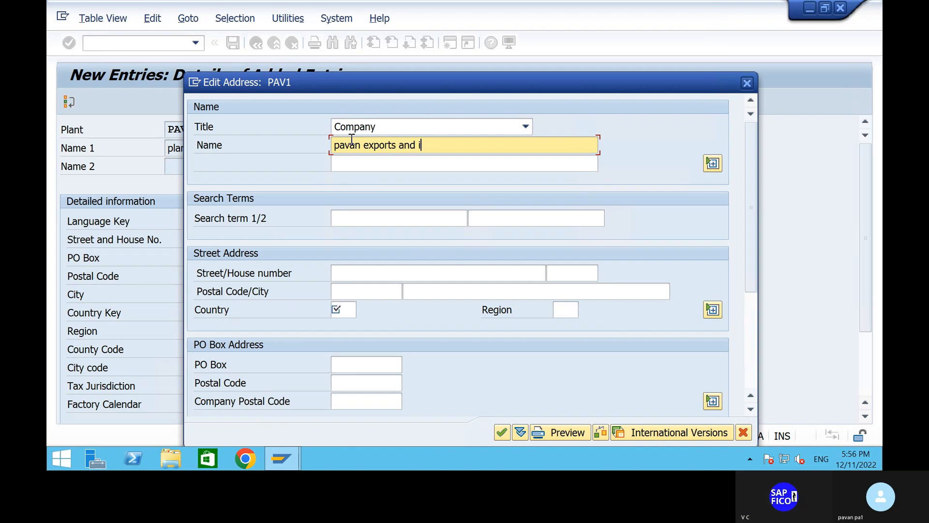
pyautogui.write('mports')
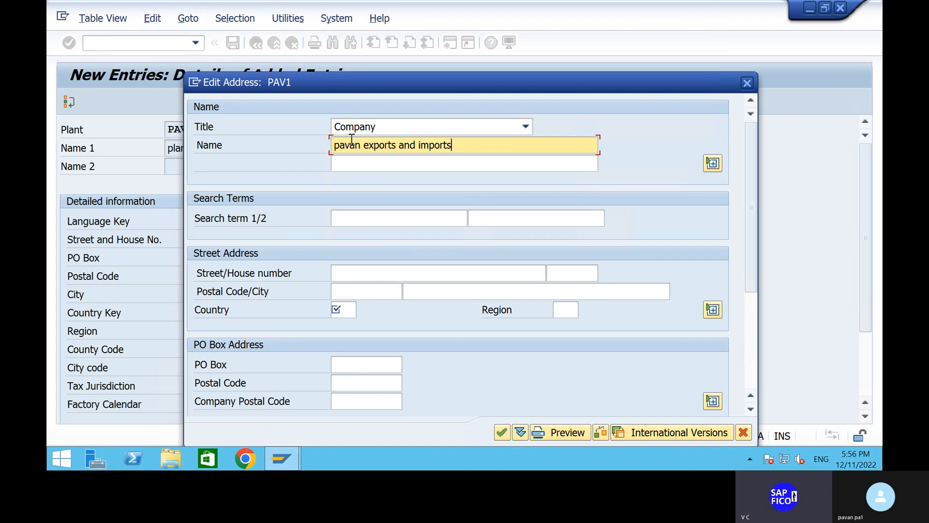
# Enter the first word of the company name as search term 1 and set the country to IN with region 01
pyautogui.click(357, 220)
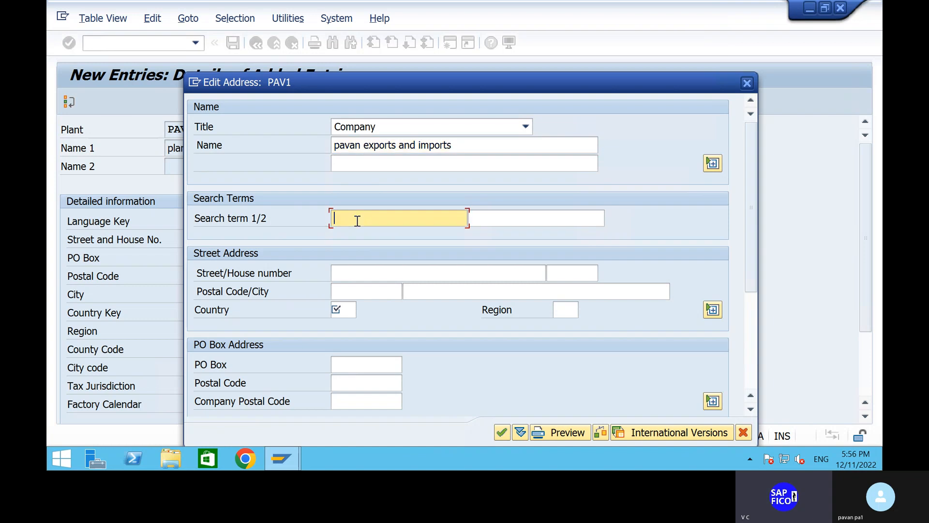
pyautogui.write('pavan')
pyautogui.click(348, 310)
pyautogui.write('in')
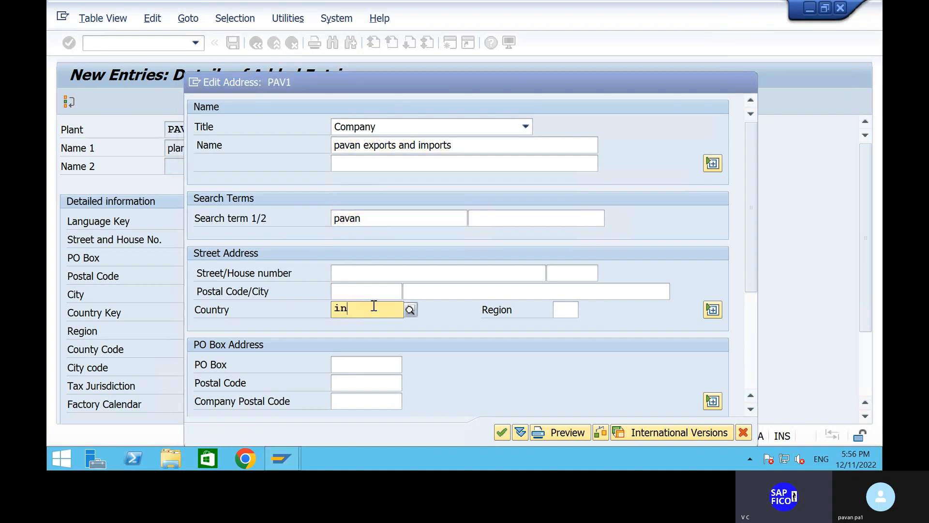
pyautogui.click(428, 343)
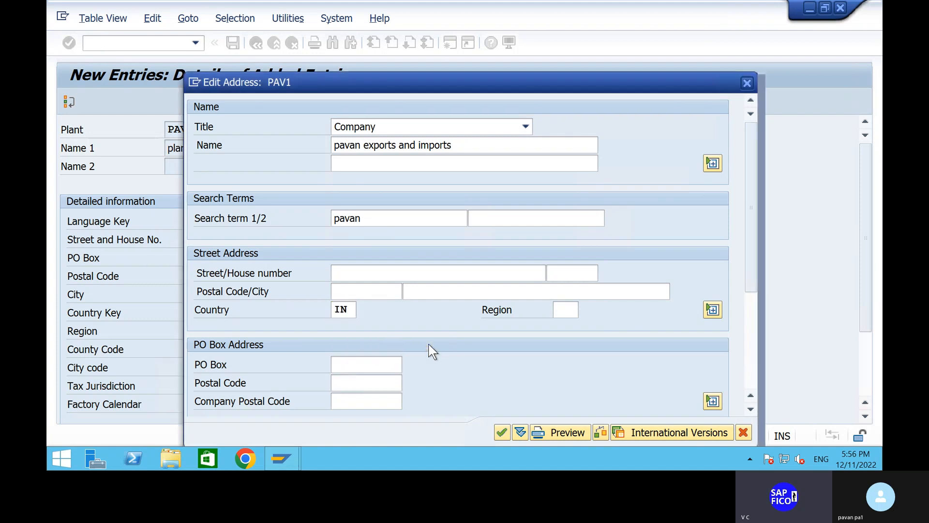
pyautogui.click(564, 316)
pyautogui.write('01')
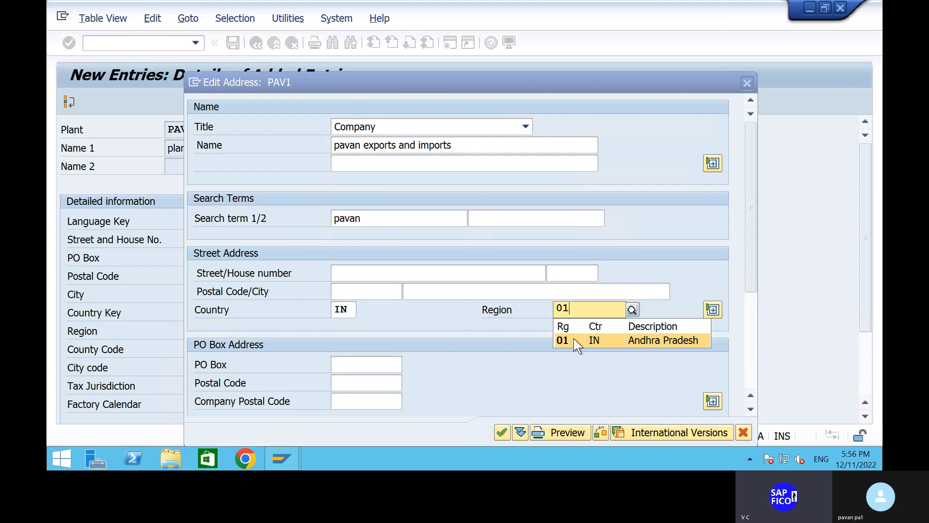
pyautogui.click(573, 338)
# Fill in the street, postal code and city of the plant's street address
pyautogui.click(398, 276)
pyautogui.write('mkp')
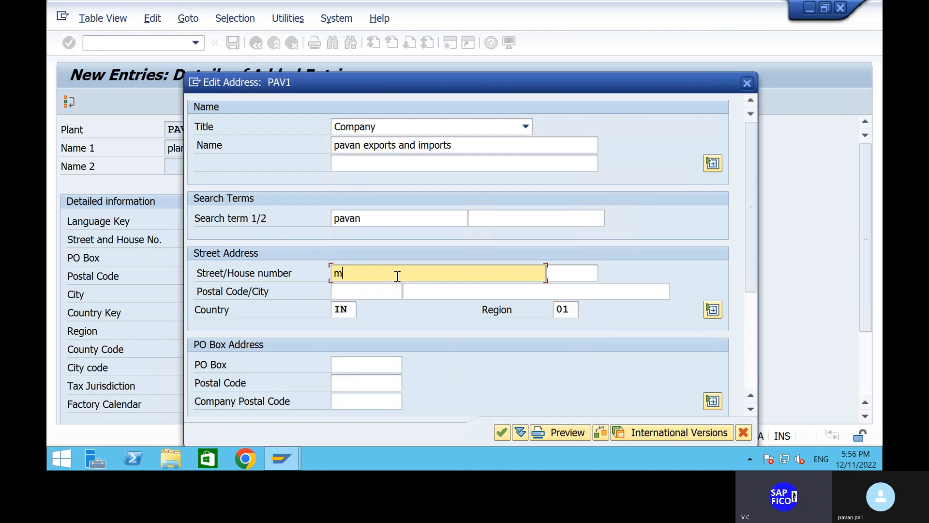
pyautogui.click(372, 293)
pyautogui.write('530011')
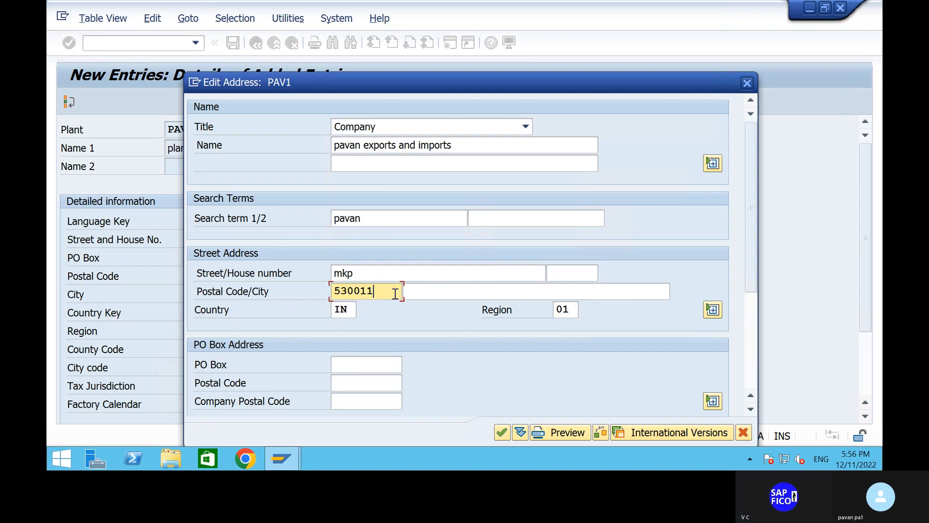
pyautogui.click(421, 291)
pyautogui.write('vza')
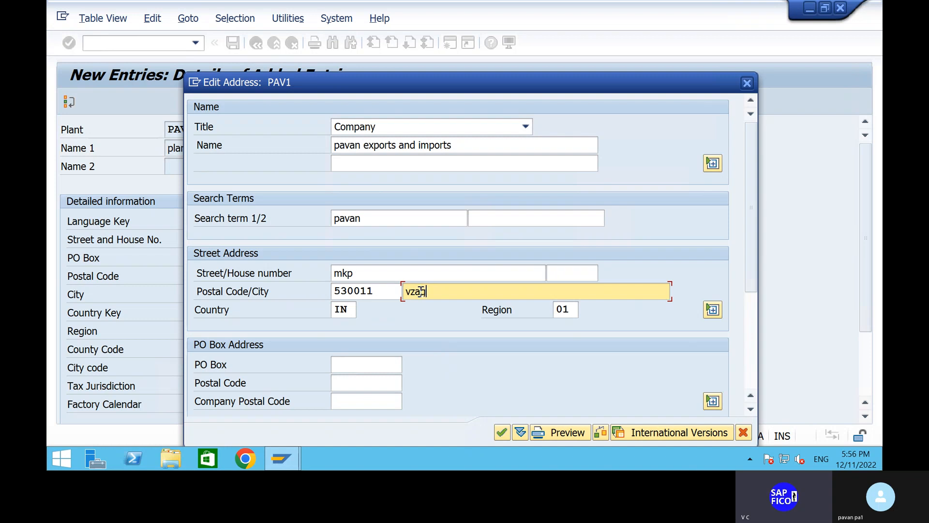
pyautogui.write('g')
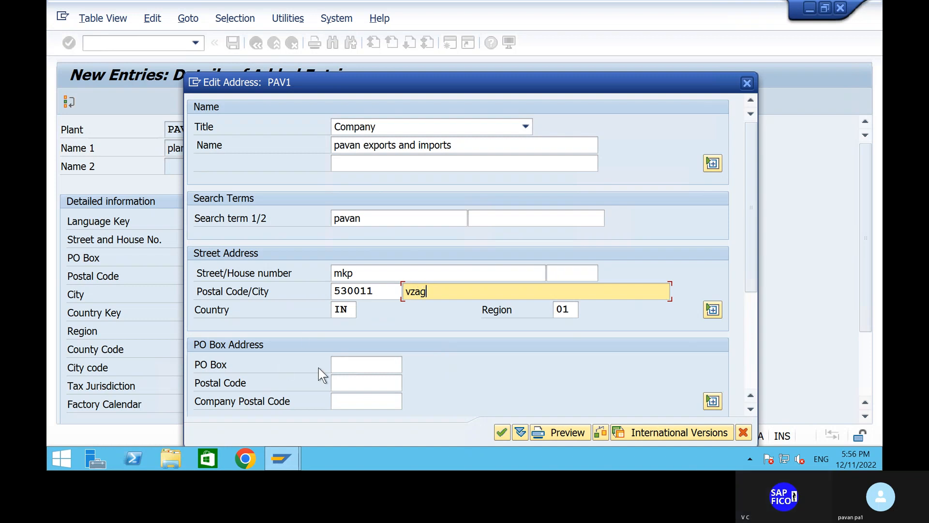
pyautogui.click(410, 292)
pyautogui.write('i')
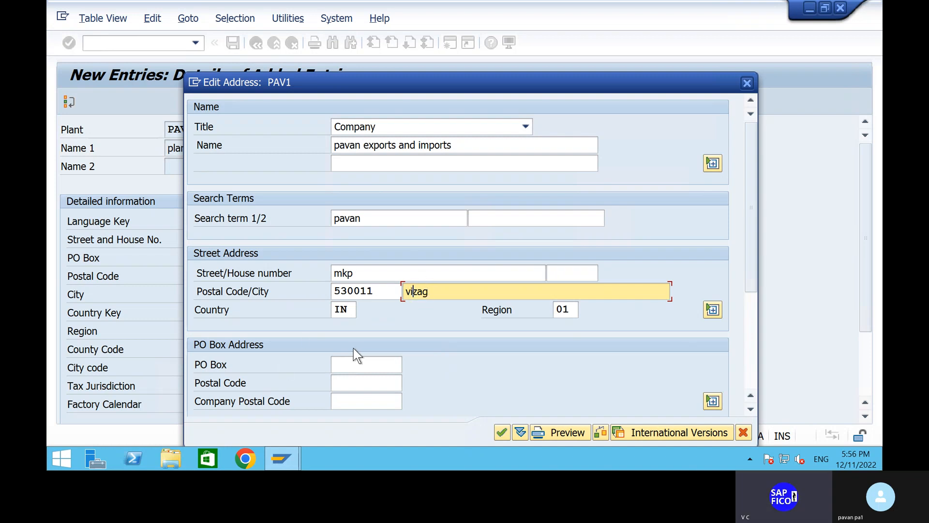
# Fill in the PO Box and its postal code, then save the plant under the proposed customizing request
pyautogui.click(354, 365)
pyautogui.write('100')
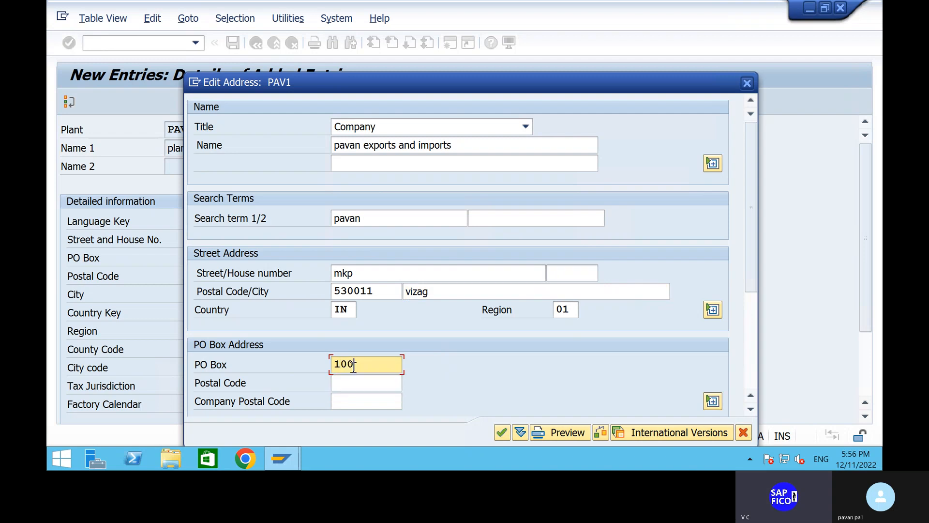
pyautogui.click(352, 383)
pyautogui.write('530011')
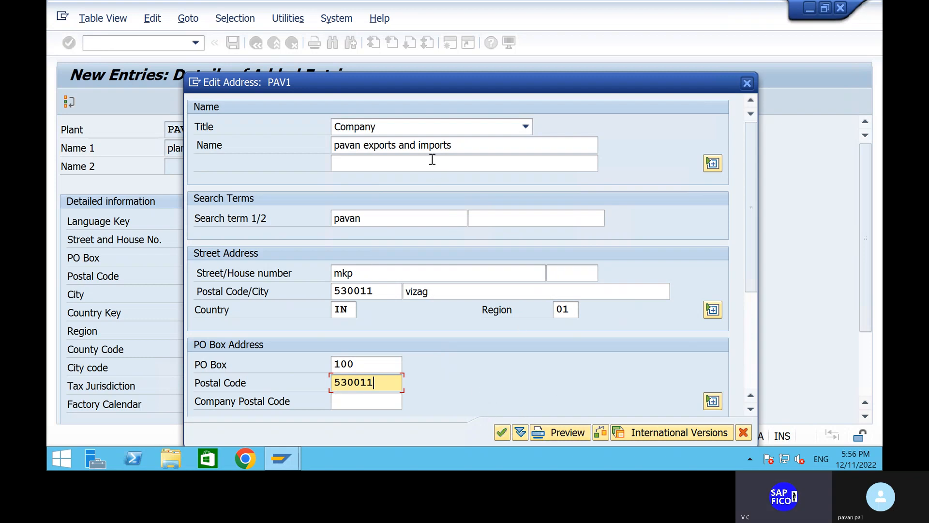
pyautogui.click(502, 432)
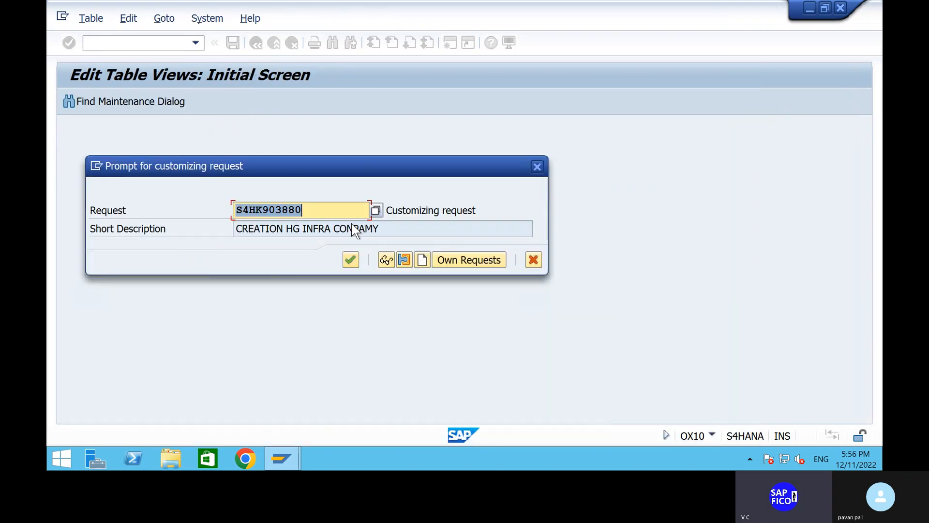
pyautogui.click(351, 260)
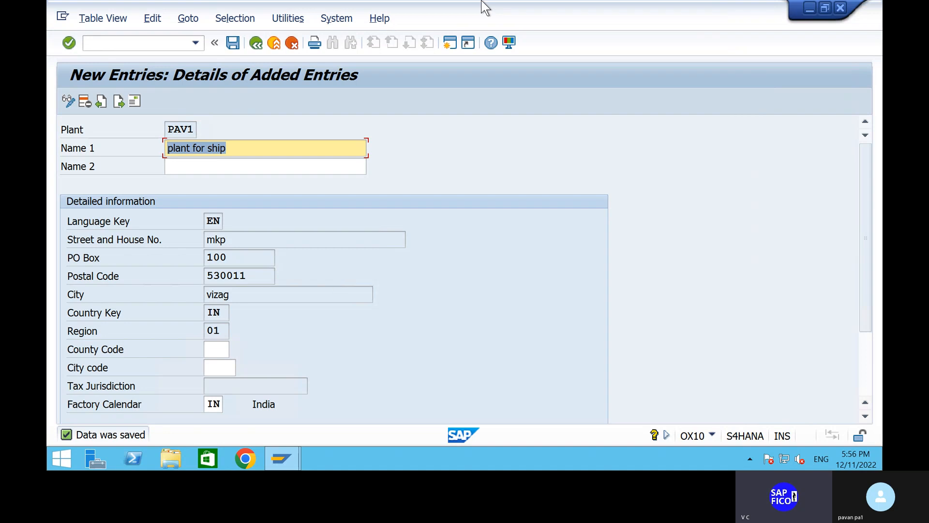
# Switch to the Word checklist and replace the plant code on the OX10 Define Plant line with PAV1
pyautogui.moveTo(570, 8)
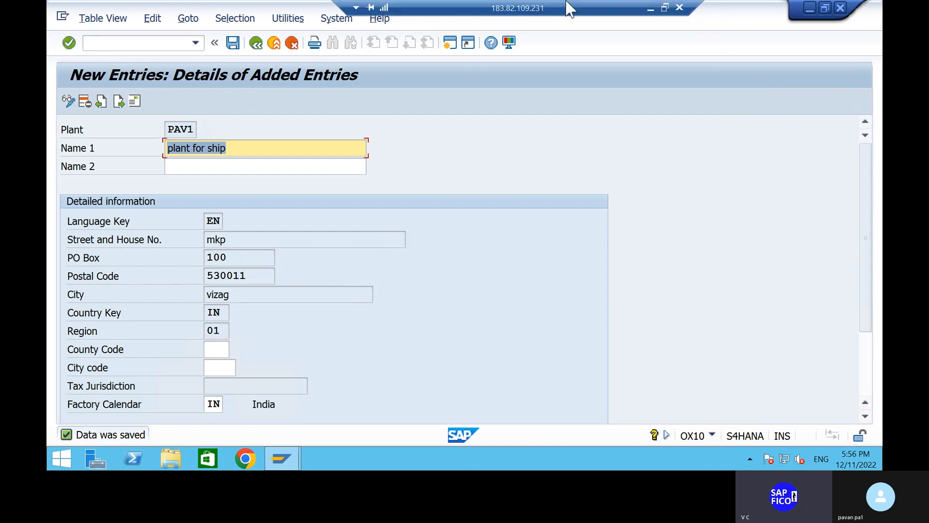
pyautogui.click(650, 8)
pyautogui.click(449, 127)
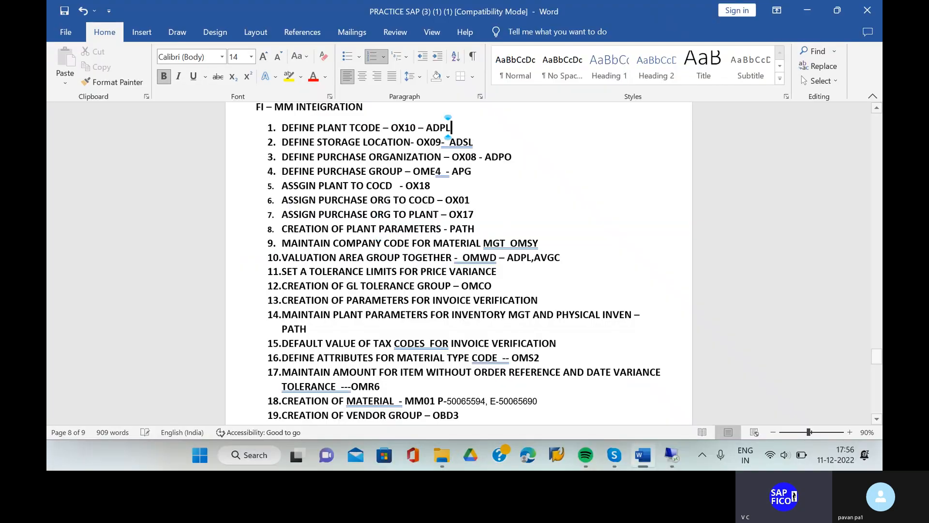
pyautogui.press('BackSpace')
pyautogui.press('BackSpace')
pyautogui.press('BackSpace')
pyautogui.press('BackSpace')
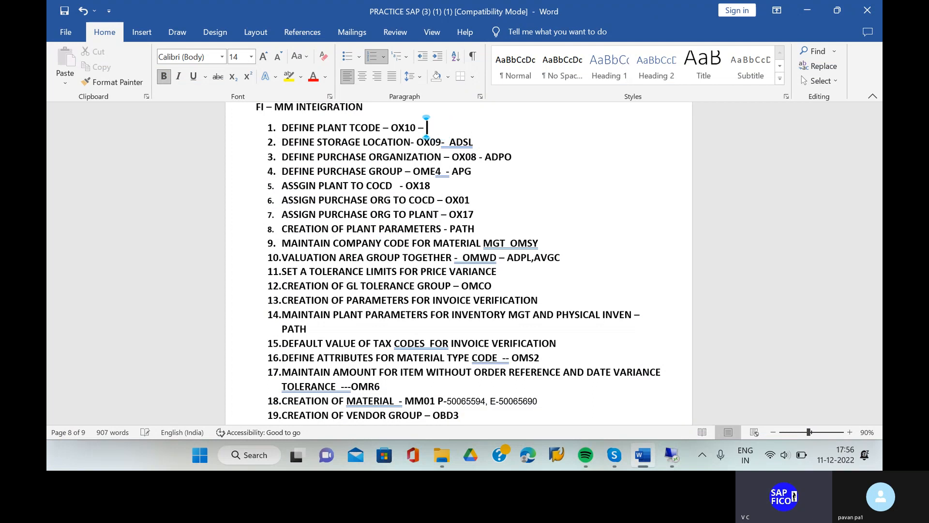
pyautogui.write('PAV1')
# Switch back to the SAP session, start transaction OX09 and open the storage locations of plant PAV1
pyautogui.click(672, 455)
pyautogui.click(131, 43)
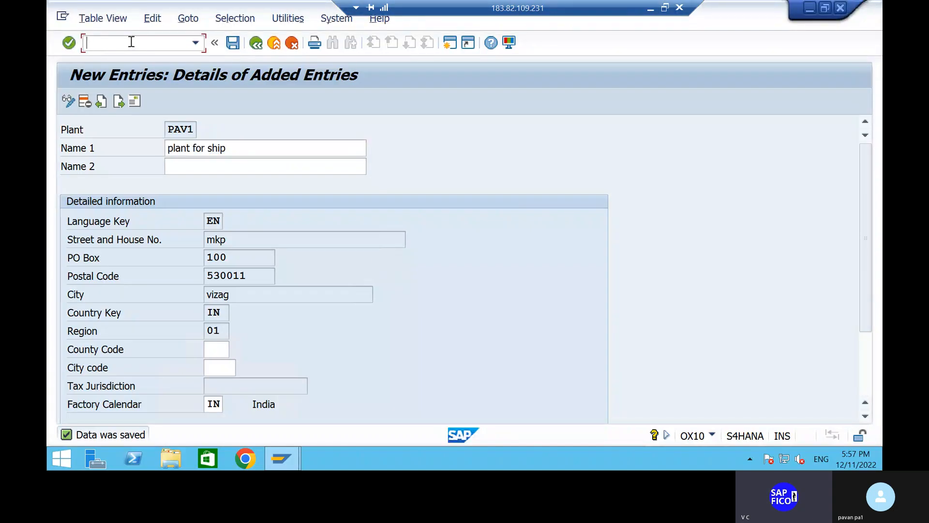
pyautogui.write('/NOX09')
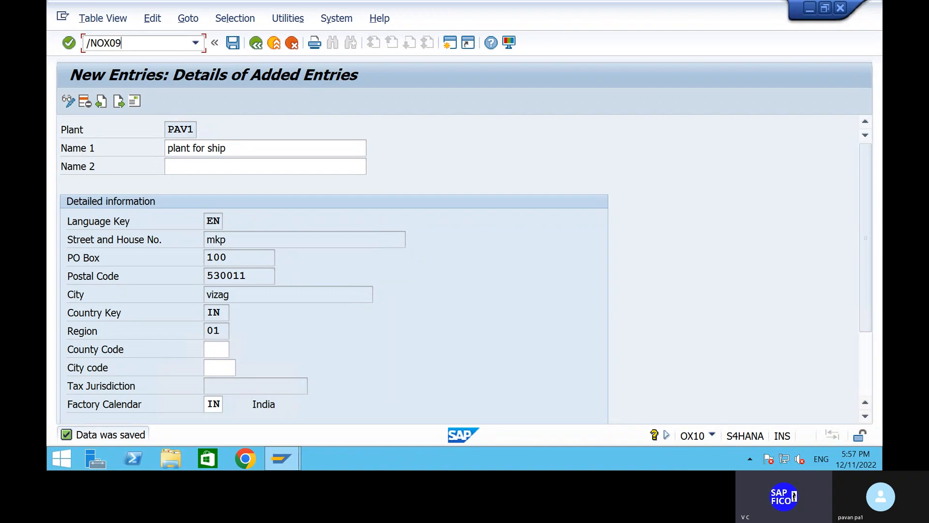
pyautogui.press('Return')
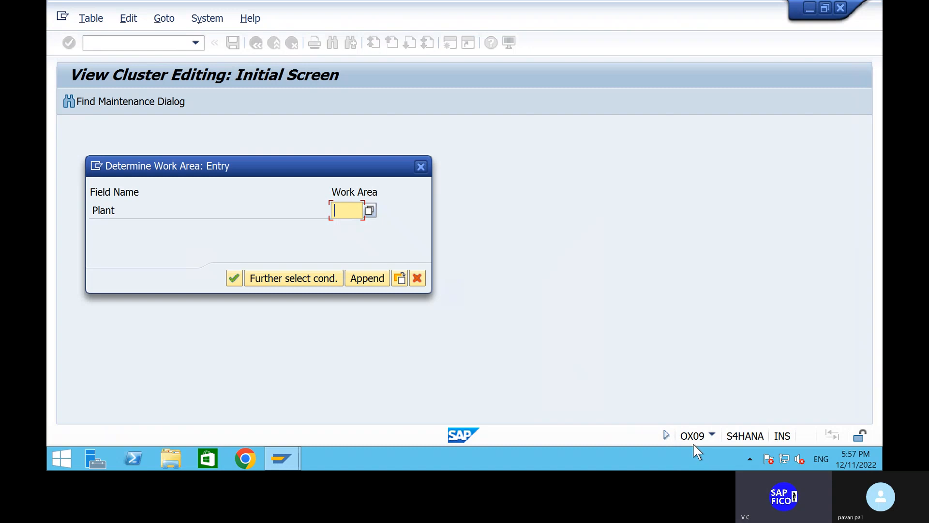
pyautogui.write('PAV1')
pyautogui.press('Return')
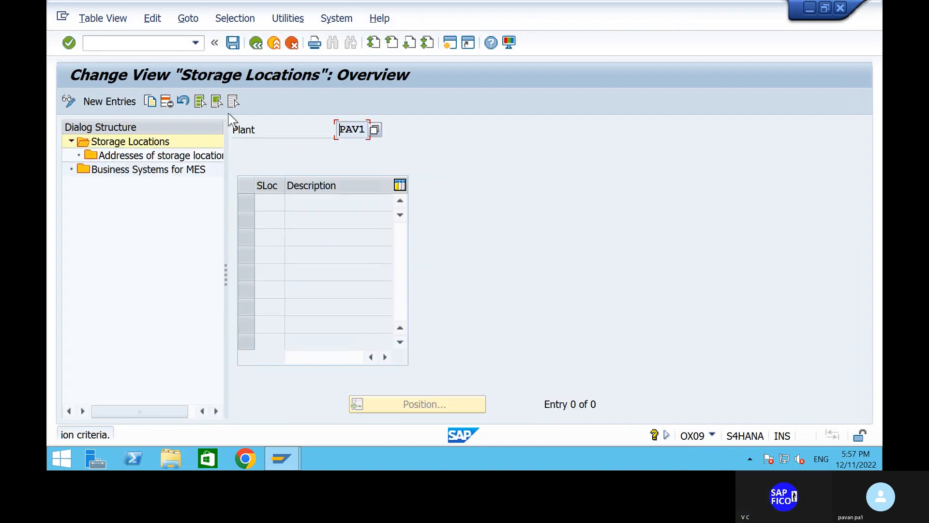
# Add storage location PAV2 with the description STORAGE LOCATION and save it under the proposed customizing request
pyautogui.click(117, 99)
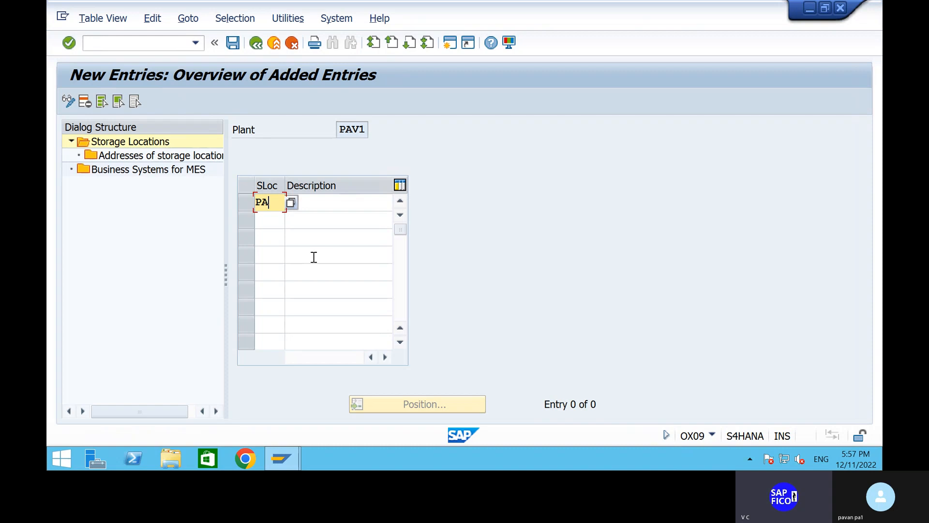
pyautogui.write('PAV2')
pyautogui.click(308, 202)
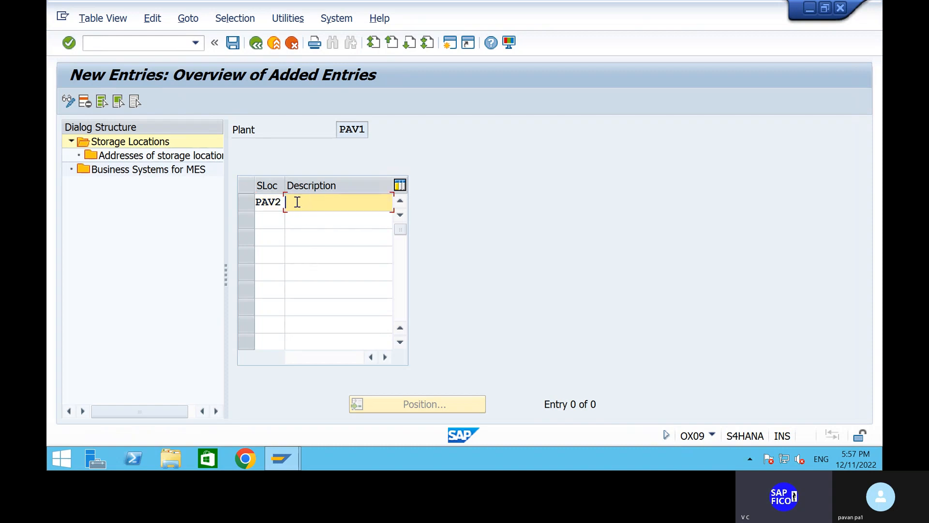
pyautogui.write('STORAGE LOCATION')
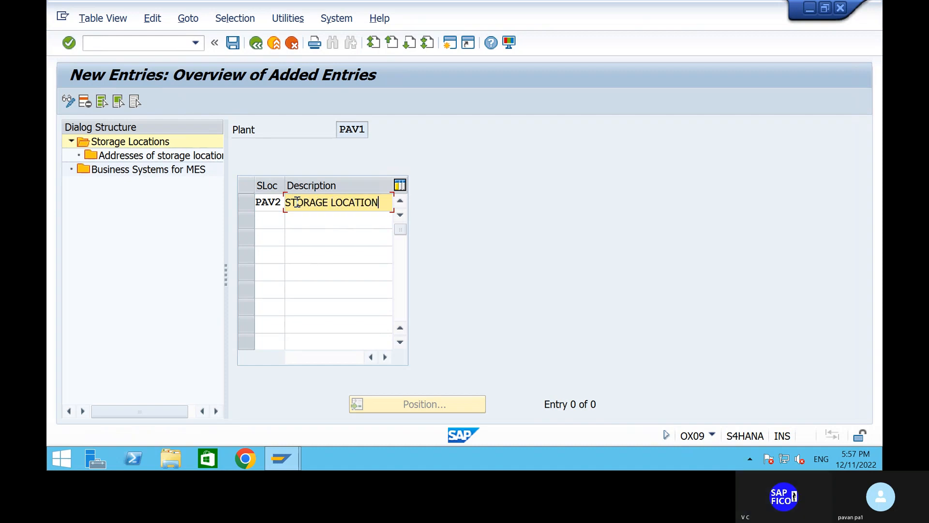
pyautogui.press('Return')
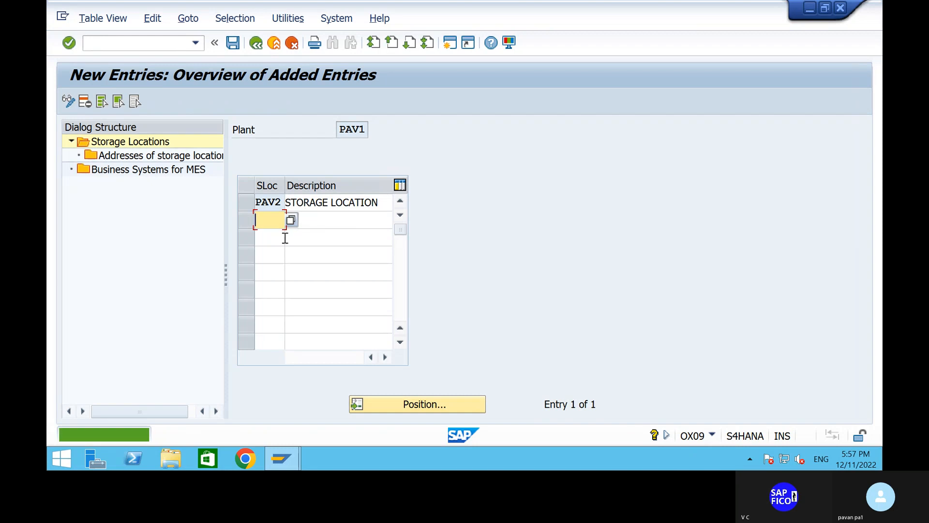
pyautogui.click(233, 43)
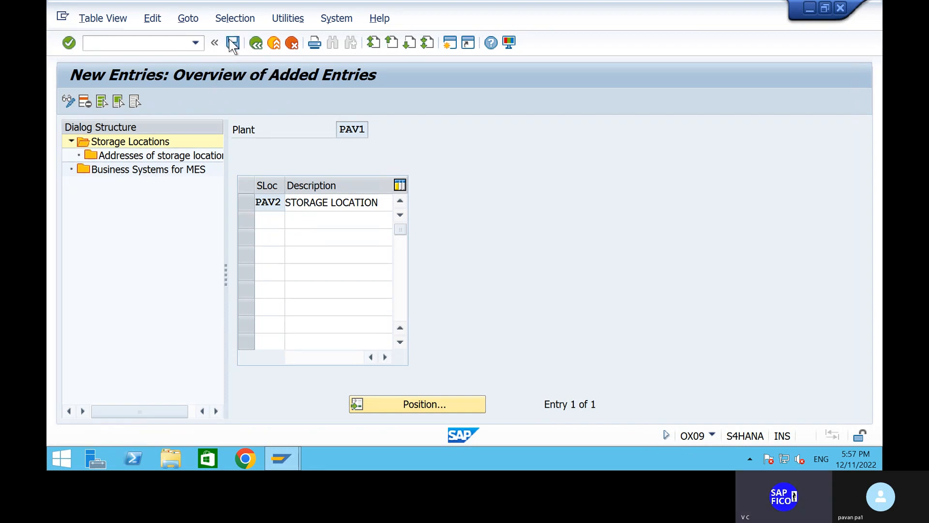
pyautogui.click(350, 286)
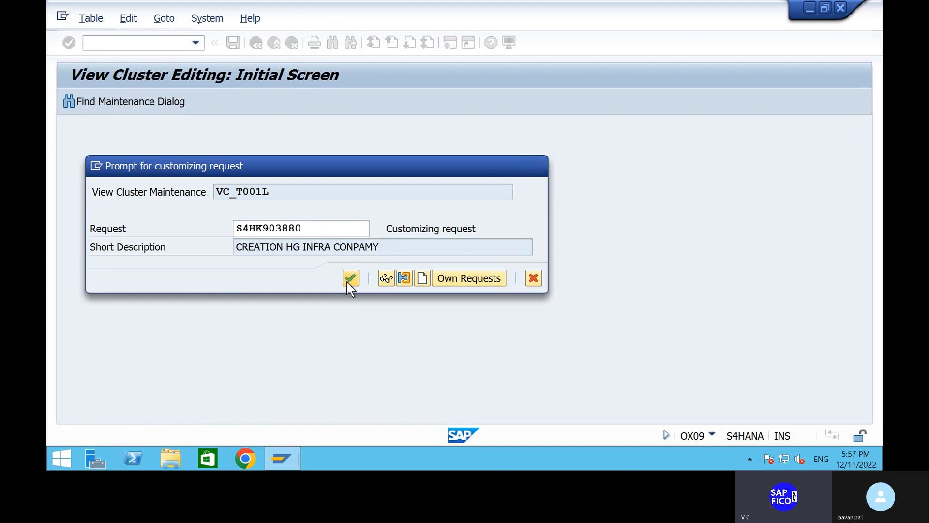
pyautogui.click(349, 280)
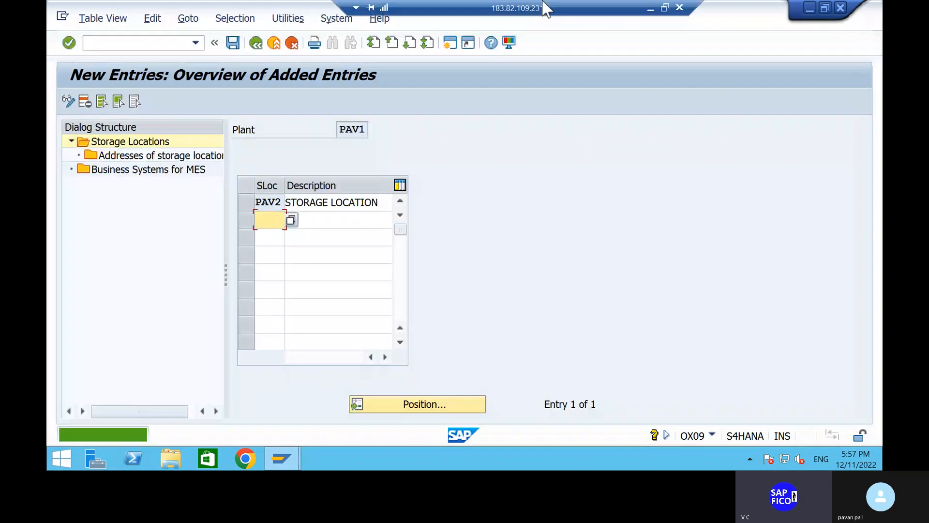
# Switch to the Word checklist and replace the code on the OX09 Define Storage Location line with PAV2
pyautogui.click(651, 8)
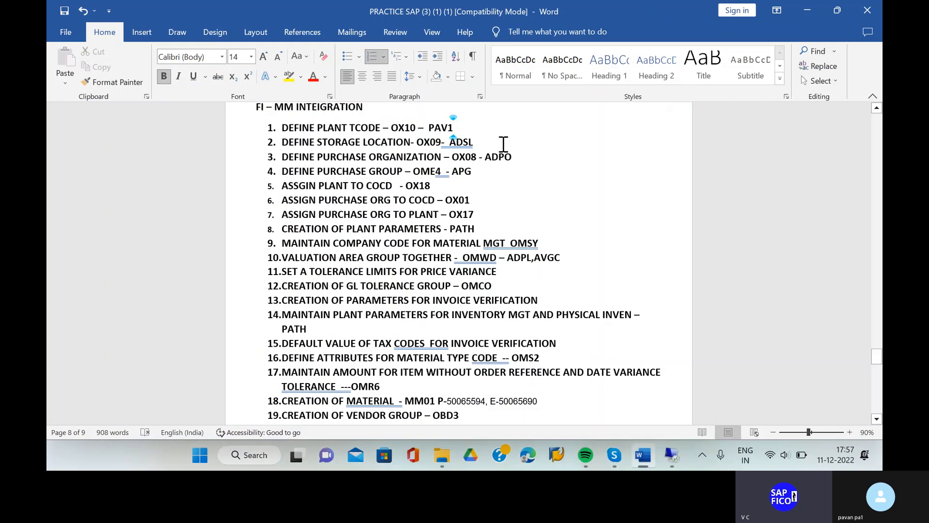
pyautogui.press('BackSpace')
pyautogui.press('BackSpace')
pyautogui.press('BackSpace')
pyautogui.press('BackSpace')
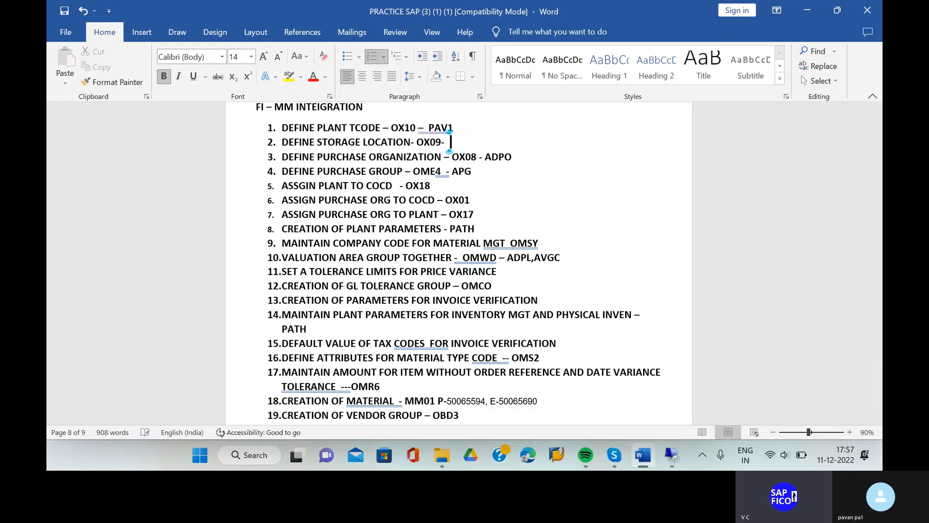
pyautogui.write('PAV2')
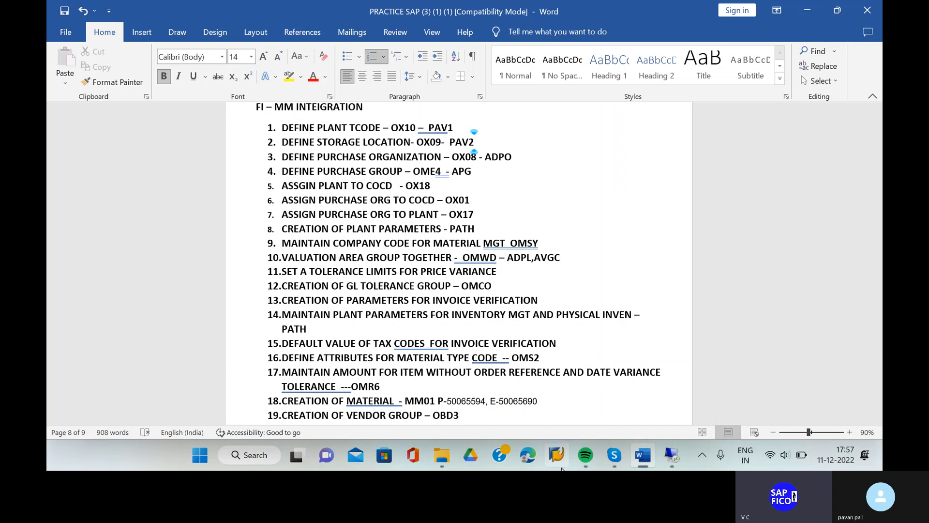
# Switch back to the SAP session and start transaction OX08 for purchasing organizations
pyautogui.click(672, 455)
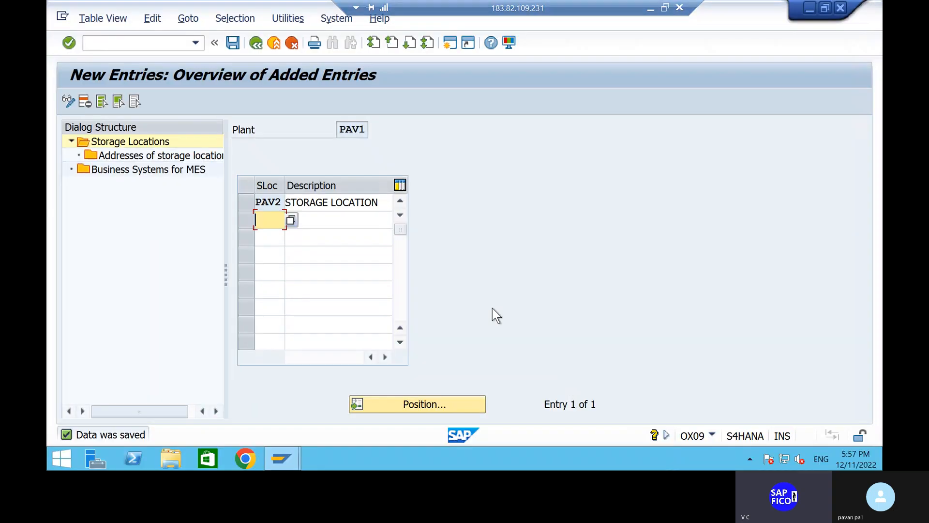
pyautogui.click(166, 43)
pyautogui.write('/NO')
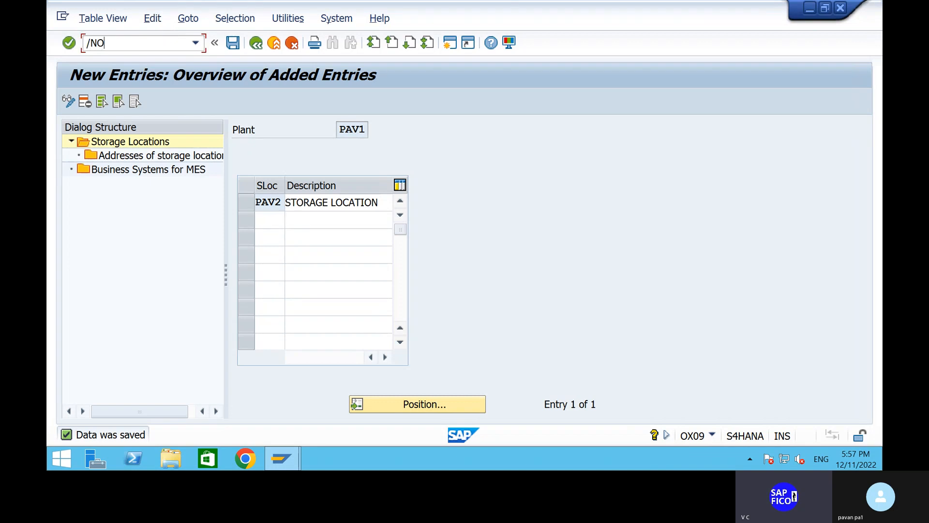
pyautogui.write('X08')
pyautogui.press('Return')
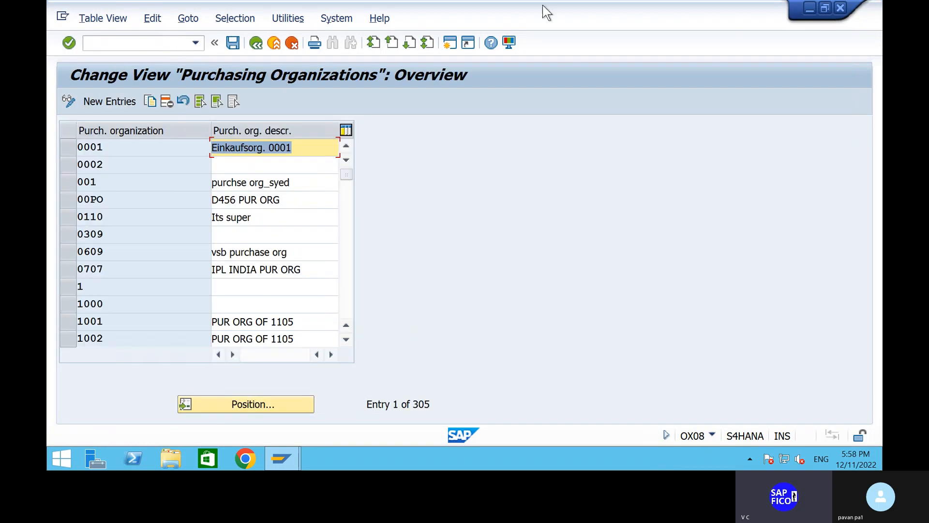
# Check the Define Purchase Organization line in the Word checklist and return to the SAP session
pyautogui.moveTo(575, 2)
pyautogui.click(650, 8)
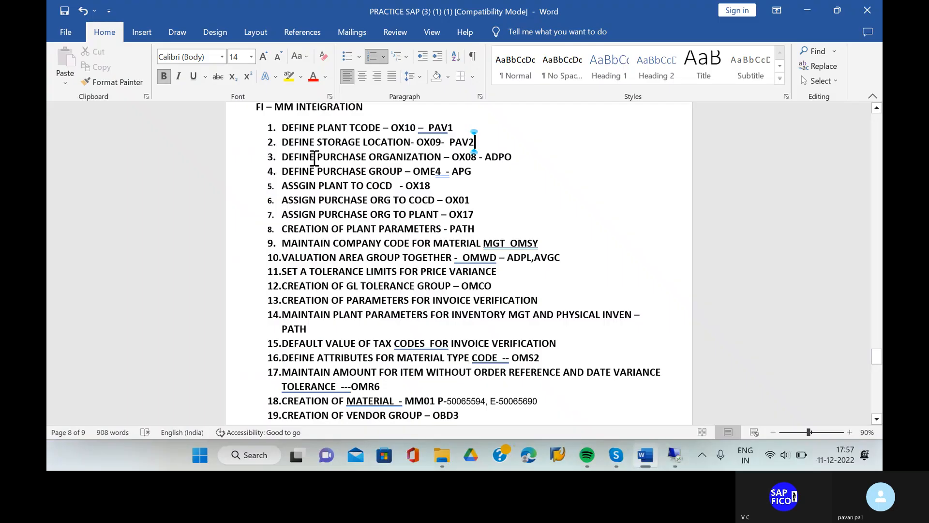
pyautogui.moveTo(514, 157); pyautogui.dragTo(286, 158)
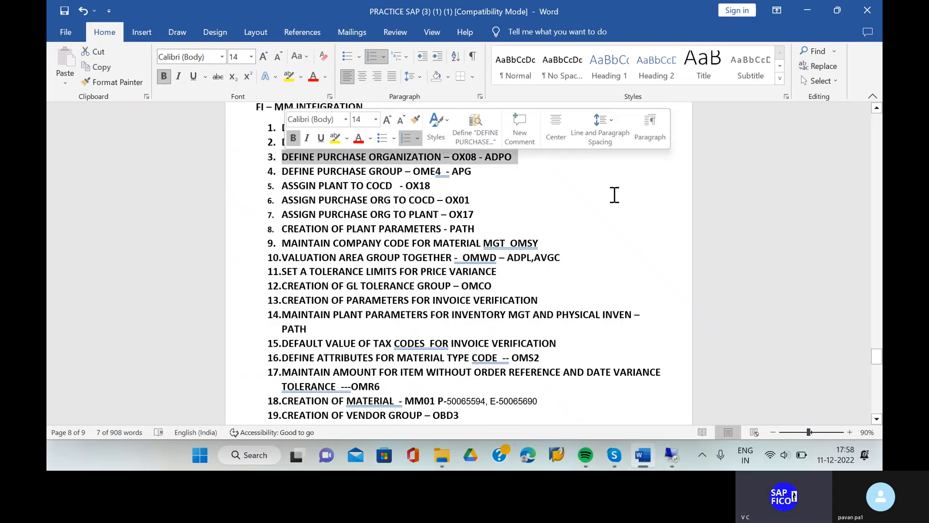
pyautogui.click(674, 456)
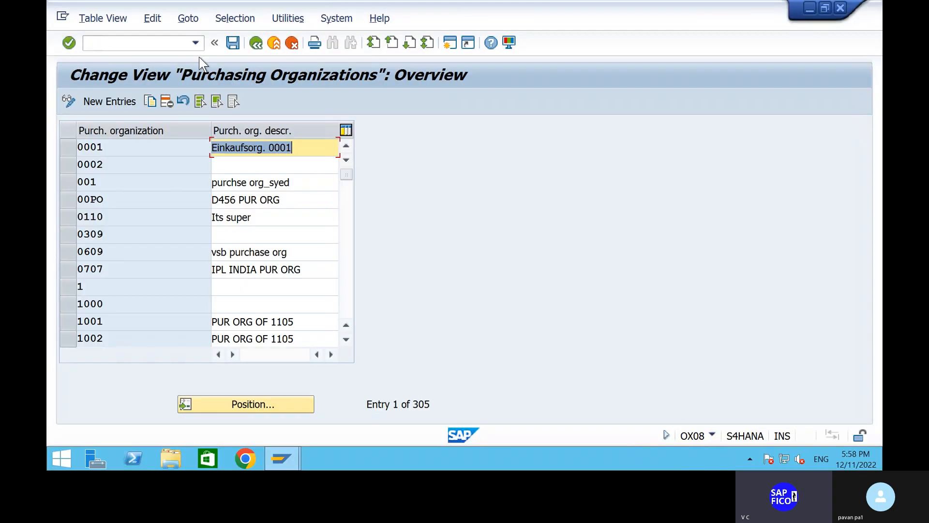
# Start a new purchasing organization entry with the code PAV3
pyautogui.click(121, 100)
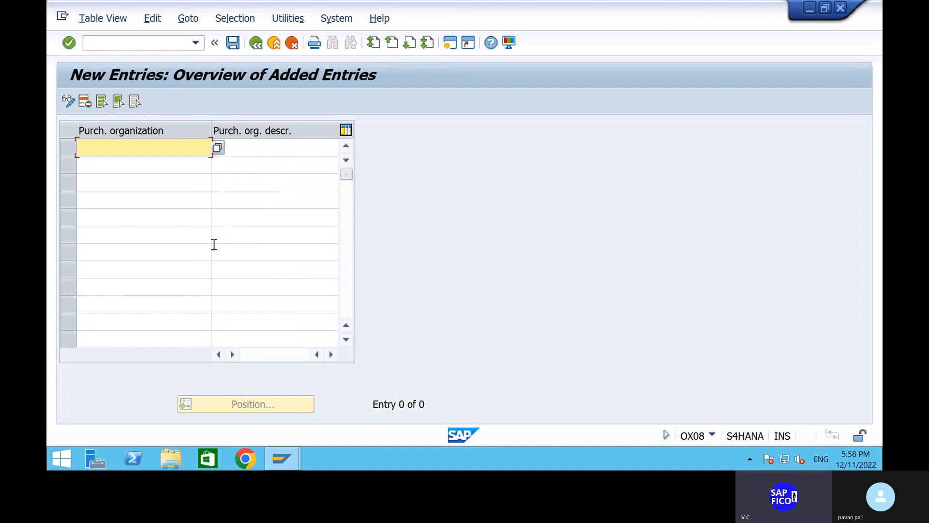
pyautogui.write('PAV2')
pyautogui.press('BackSpace')
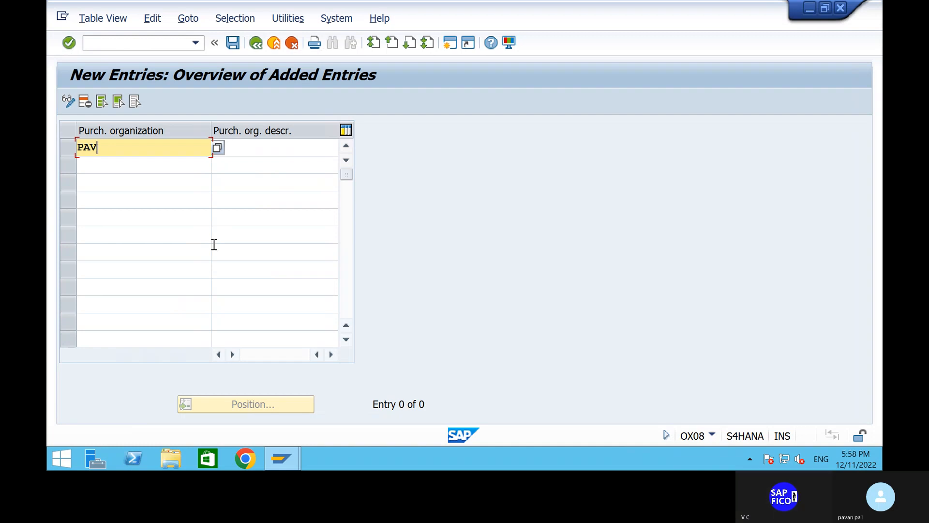
pyautogui.click(244, 148)
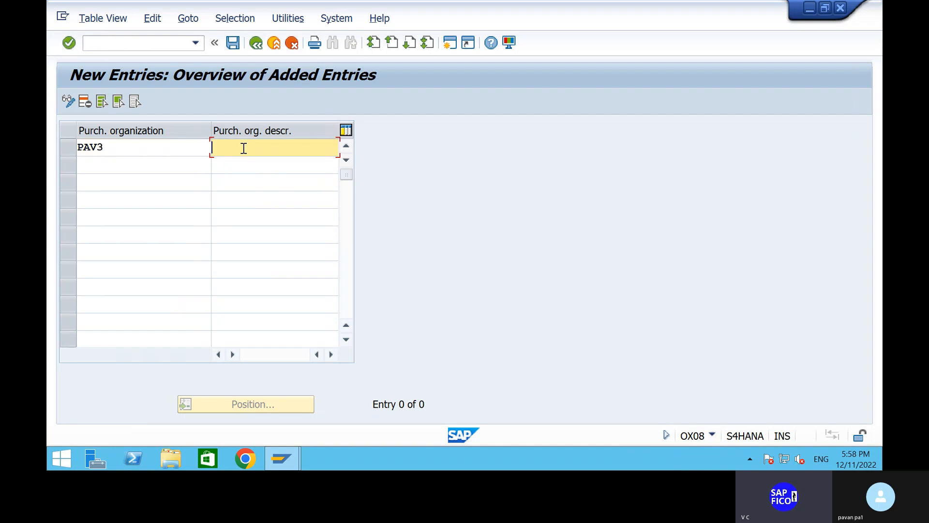
pyautogui.write('PURCHAS')
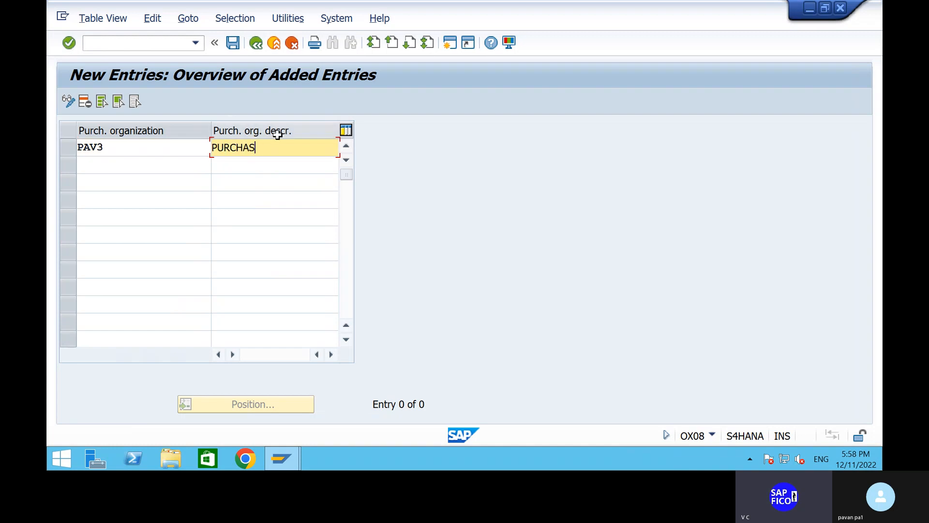
pyautogui.press('BackSpace')
pyautogui.press('BackSpace')
pyautogui.press('BackSpace')
pyautogui.press('BackSpace')
pyautogui.press('BackSpace')
pyautogui.press('BackSpace')
pyautogui.press('BackSpace')
# Describe the purchasing organization as SHIP- PURCH ORG and save it under the proposed customizing request
pyautogui.write('SHIP- PURCH')
pyautogui.press('Return')
pyautogui.click(232, 46)
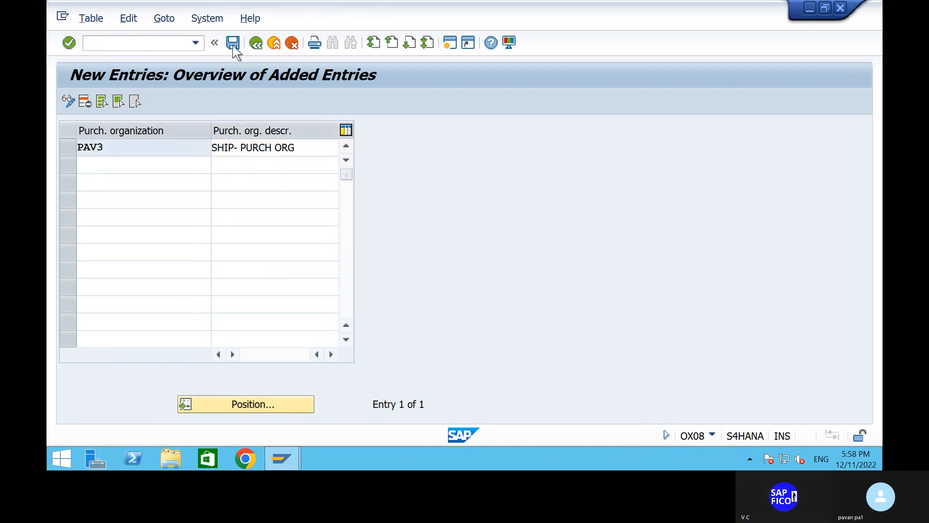
pyautogui.click(353, 281)
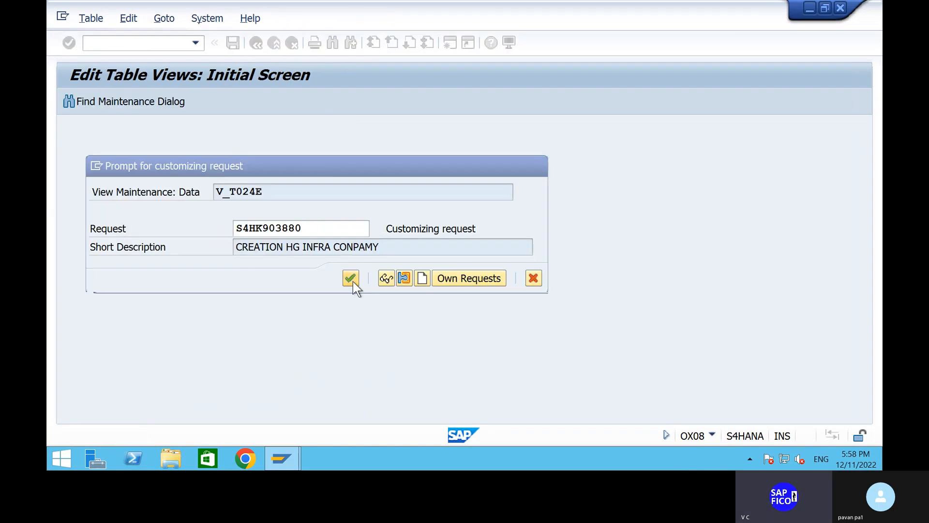
# Switch to the Word checklist and replace the code on the OX08 Define Purchase Organization line with PAV3
pyautogui.moveTo(615, 6)
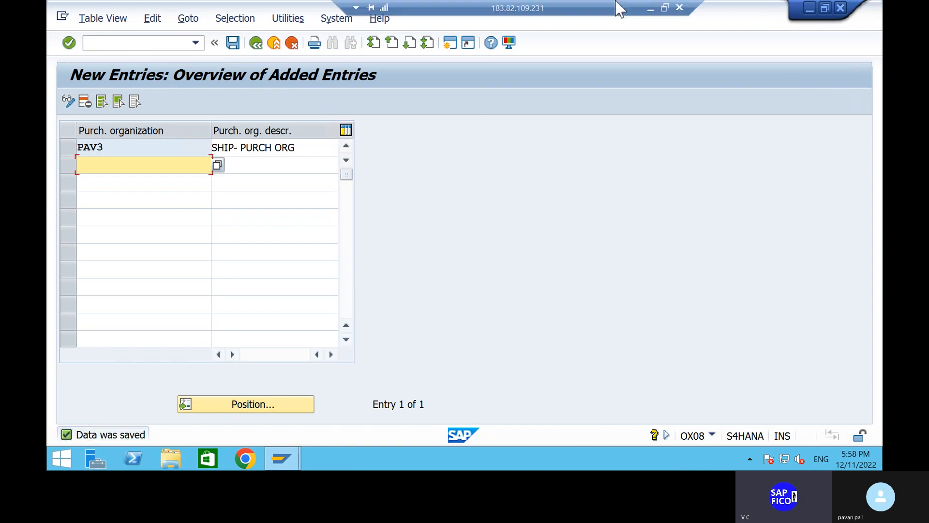
pyautogui.click(654, 8)
pyautogui.tripleClick(520, 163)
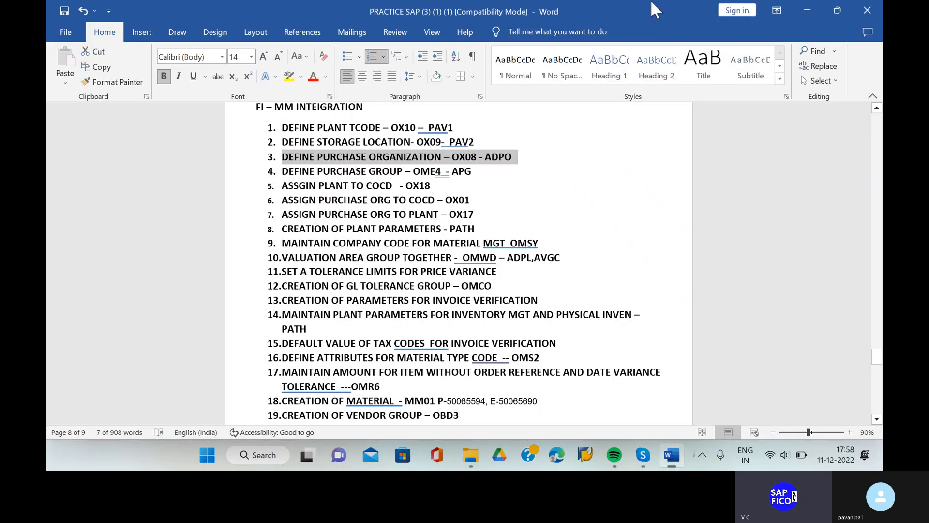
pyautogui.click(517, 156)
pyautogui.press('BackSpace')
pyautogui.press('BackSpace')
pyautogui.press('BackSpace')
pyautogui.press('BackSpace')
pyautogui.write('PAV')
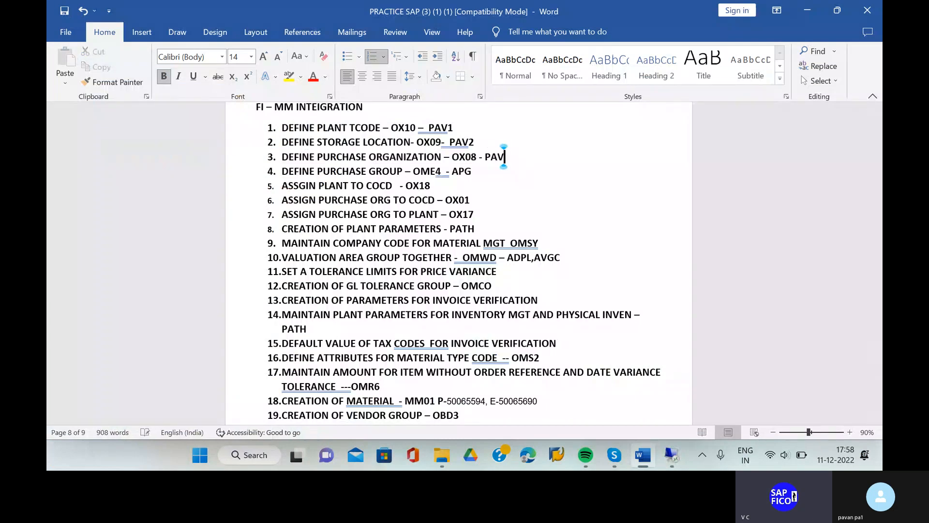
pyautogui.write('3')
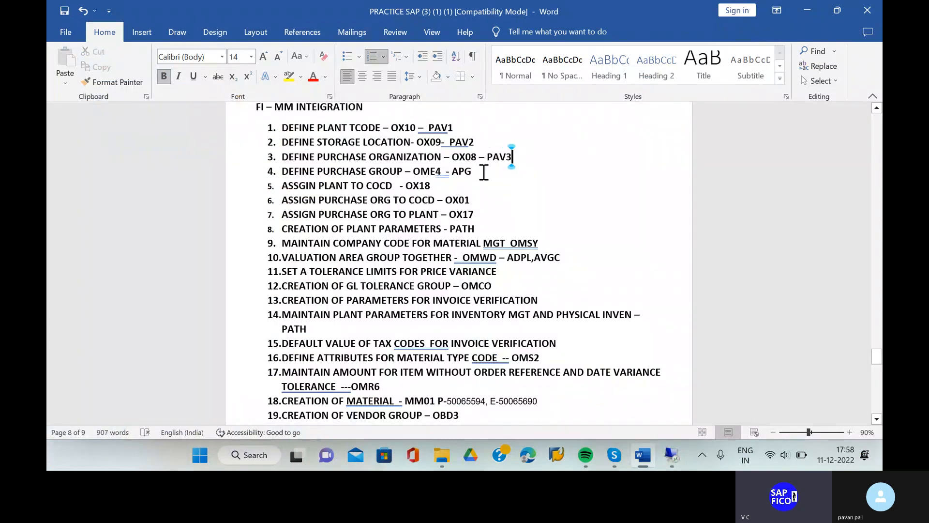
# Remove the old code APG from the OME4 Define Purchase Group line of the checklist
pyautogui.click(484, 172)
pyautogui.press('BackSpace')
pyautogui.press('BackSpace')
pyautogui.press('BackSpace')
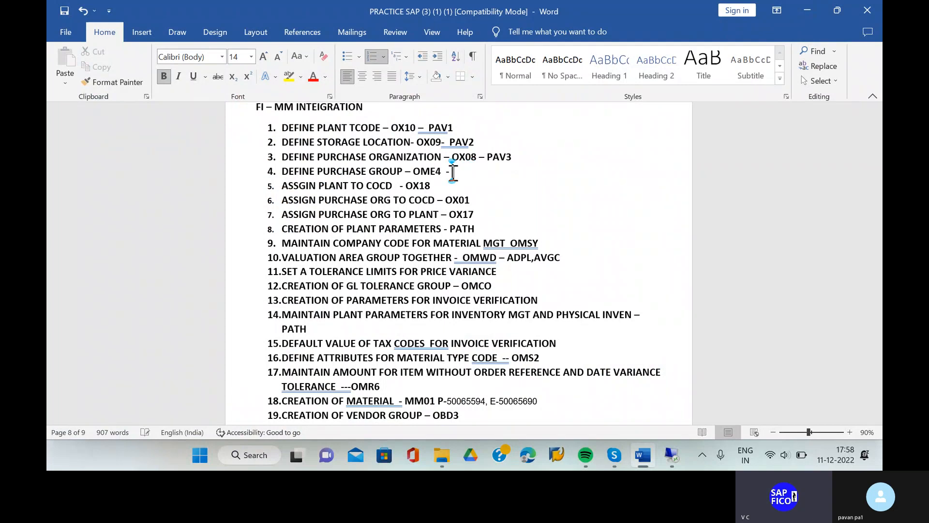
pyautogui.doubleClick(376, 171)
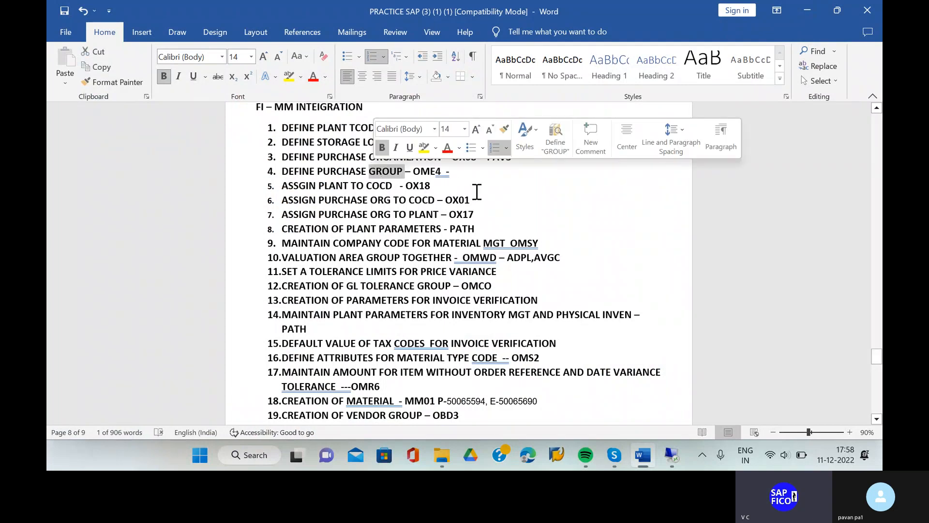
pyautogui.click(460, 172)
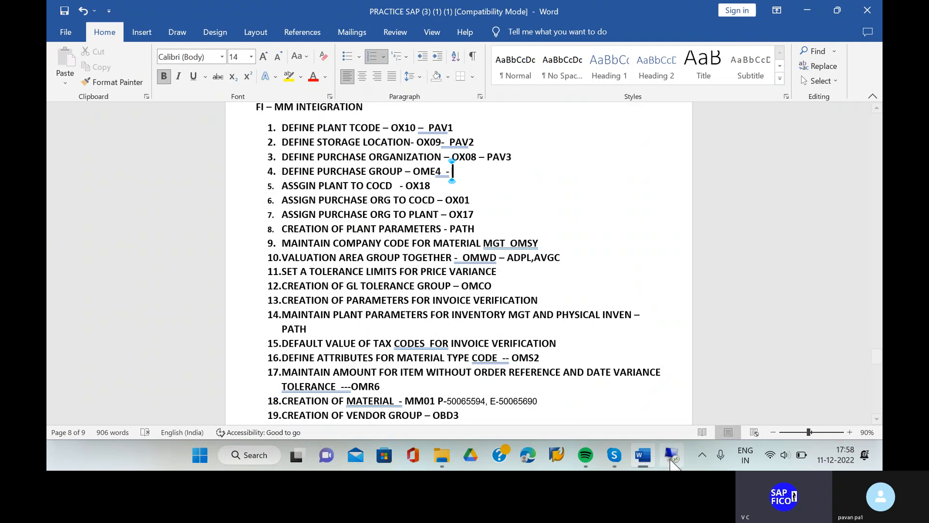
# Switch to the SAP remote session, open transaction OME4 and start a new purchasing group entry with the code PAV
pyautogui.click(672, 459)
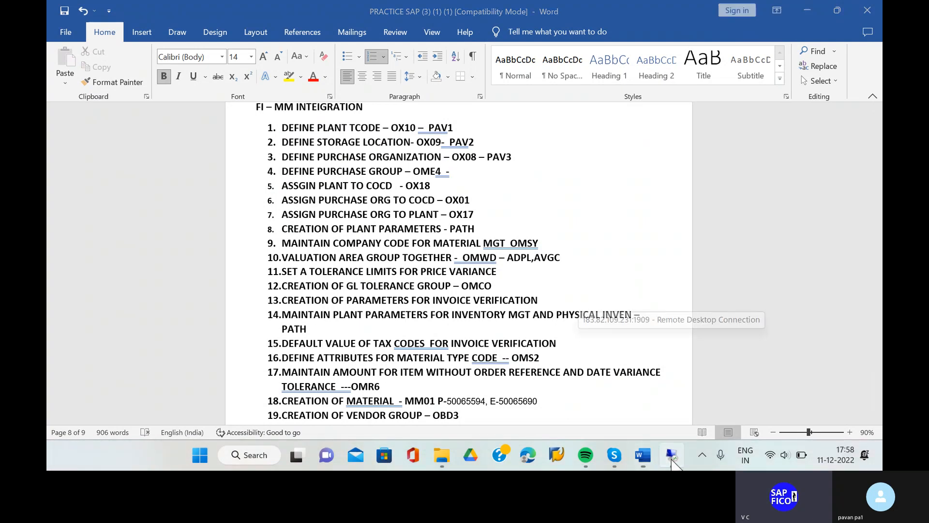
pyautogui.click(111, 42)
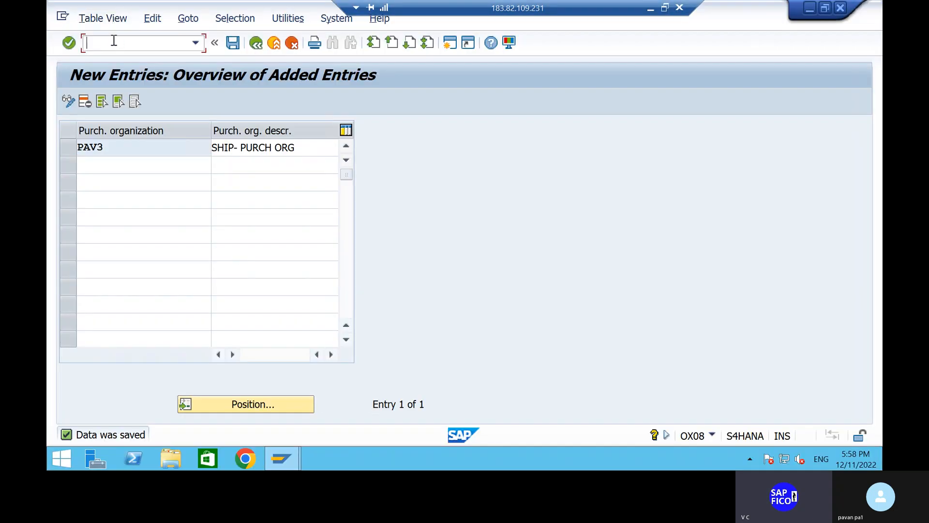
pyautogui.write('/NOME4')
pyautogui.press('Return')
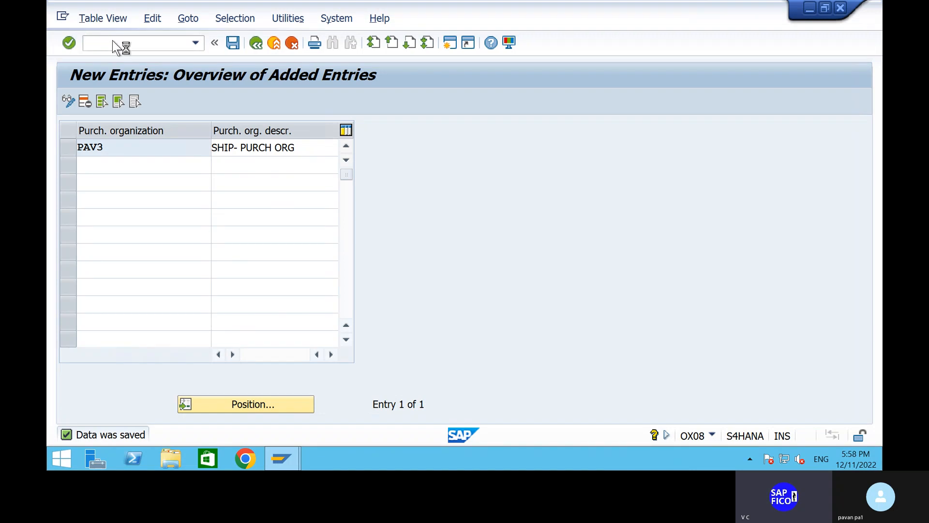
pyautogui.click(109, 101)
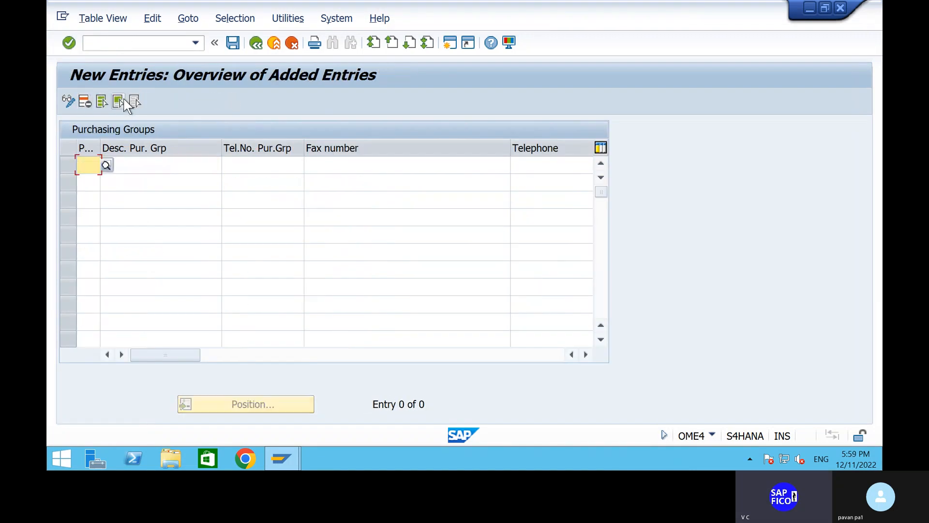
pyautogui.write('P')
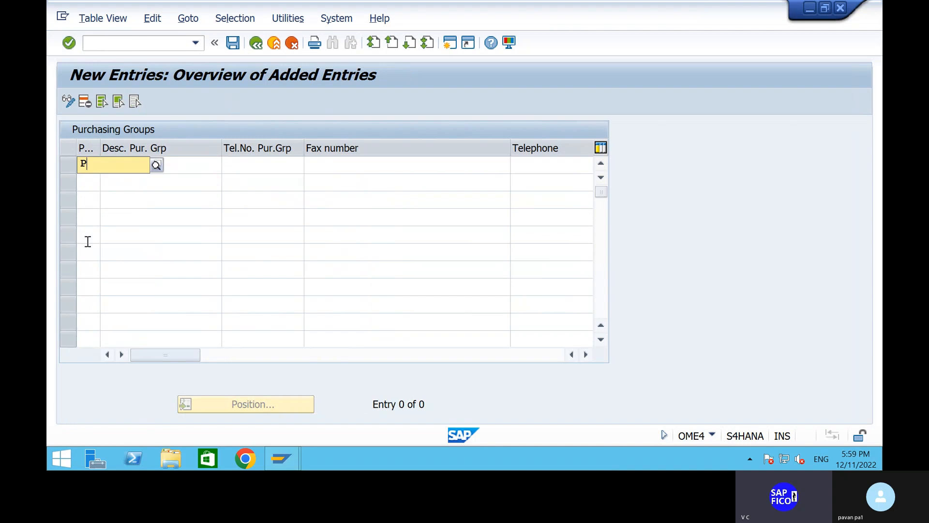
pyautogui.write('AV')
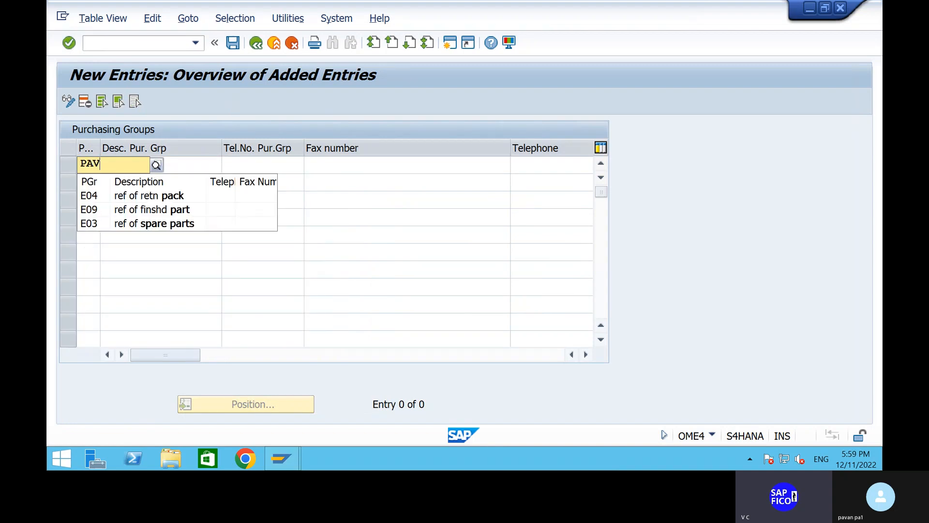
pyautogui.write('4')
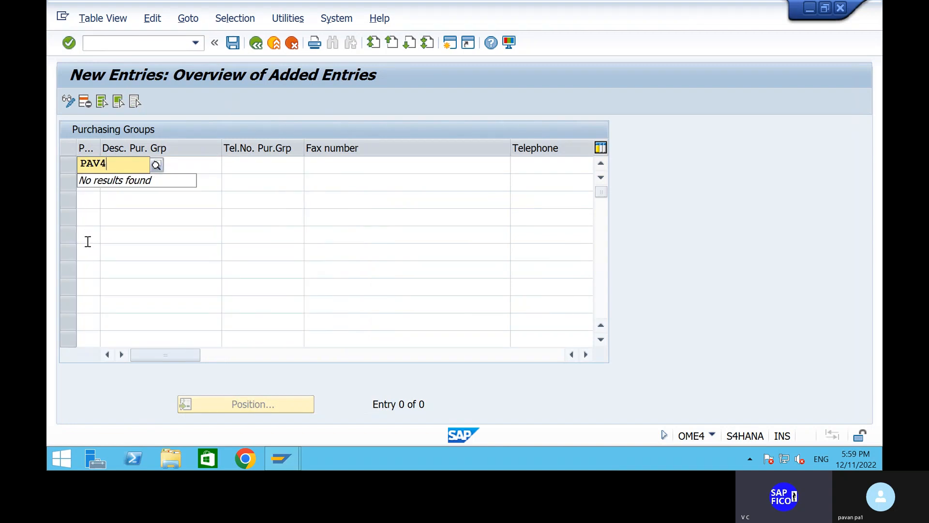
pyautogui.press('Return')
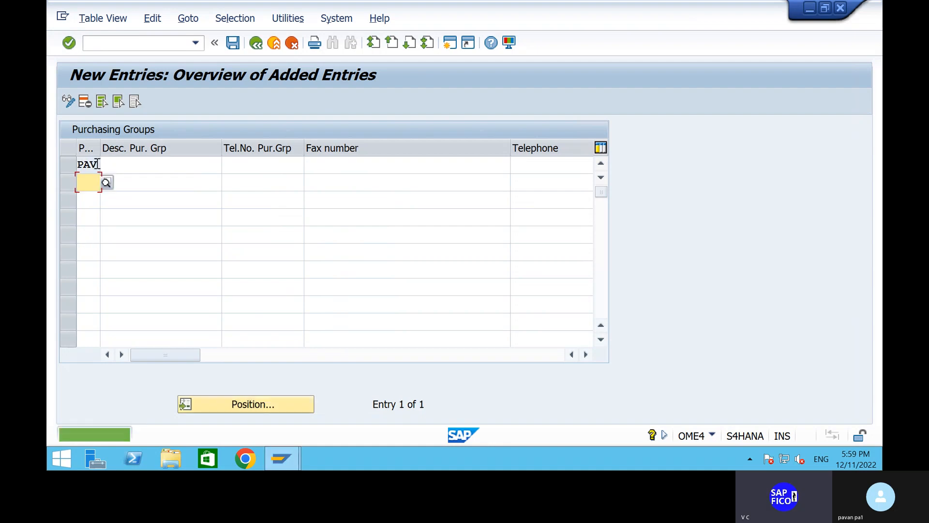
# Describe purchasing group PAV as SHIP- PURCH GROUP and save it under the proposed customizing request
pyautogui.click(109, 165)
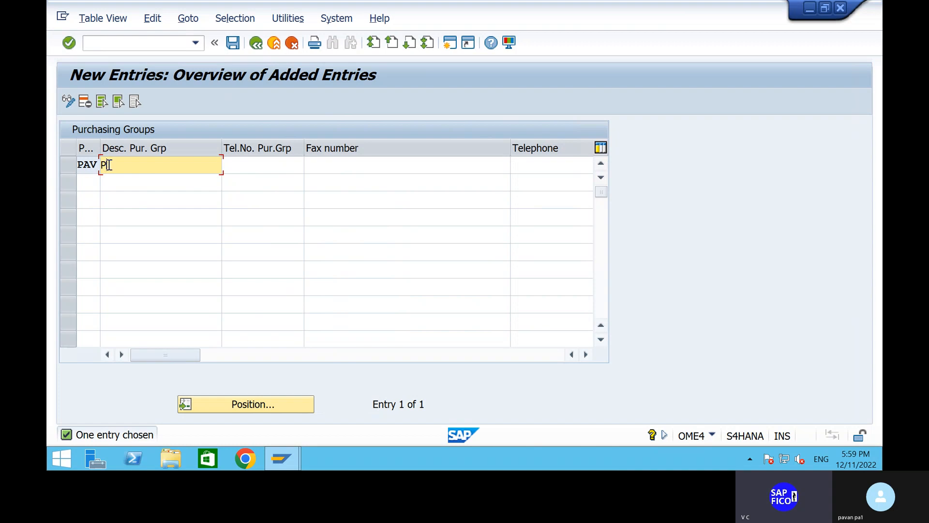
pyautogui.write('PURCHA')
pyautogui.press('BackSpace')
pyautogui.press('BackSpace')
pyautogui.press('BackSpace')
pyautogui.press('BackSpace')
pyautogui.press('BackSpace')
pyautogui.press('BackSpace')
pyautogui.write('SHIP- PURCH GROUP')
pyautogui.press('Return')
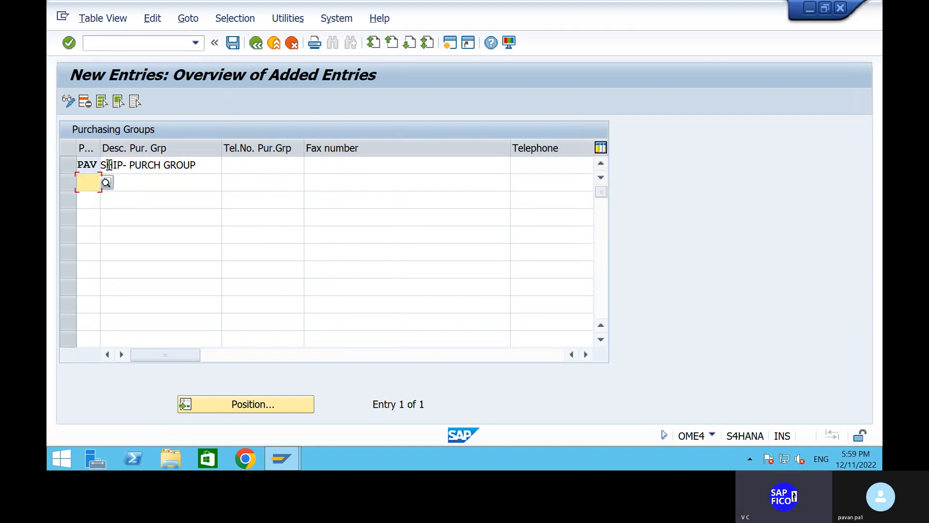
pyautogui.click(233, 43)
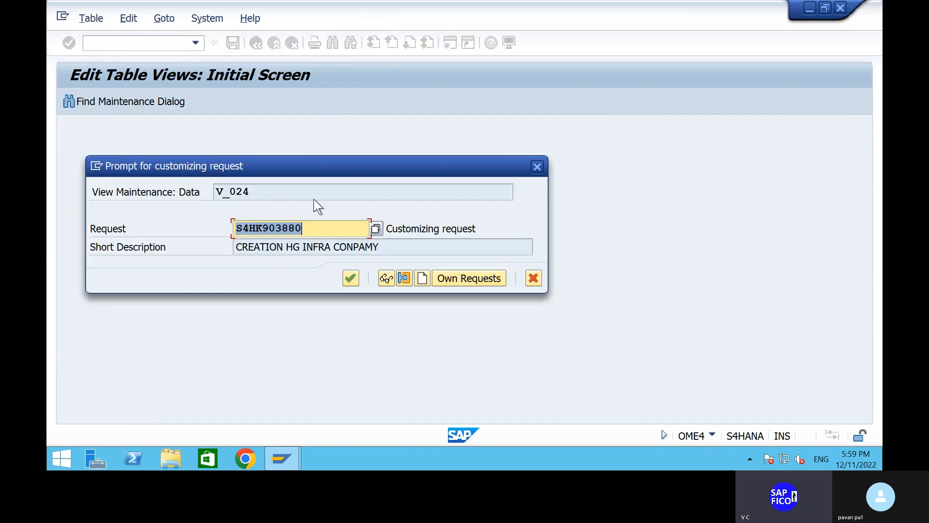
pyautogui.click(351, 279)
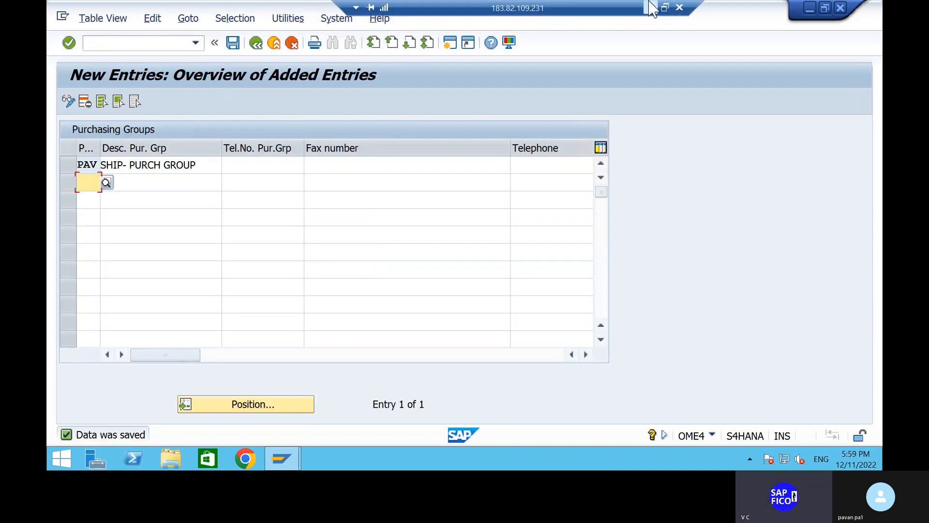
# Switch to the Word checklist and add the code PAV to the OME4 Define Purchase Group line
pyautogui.click(651, 7)
pyautogui.write('PAV')
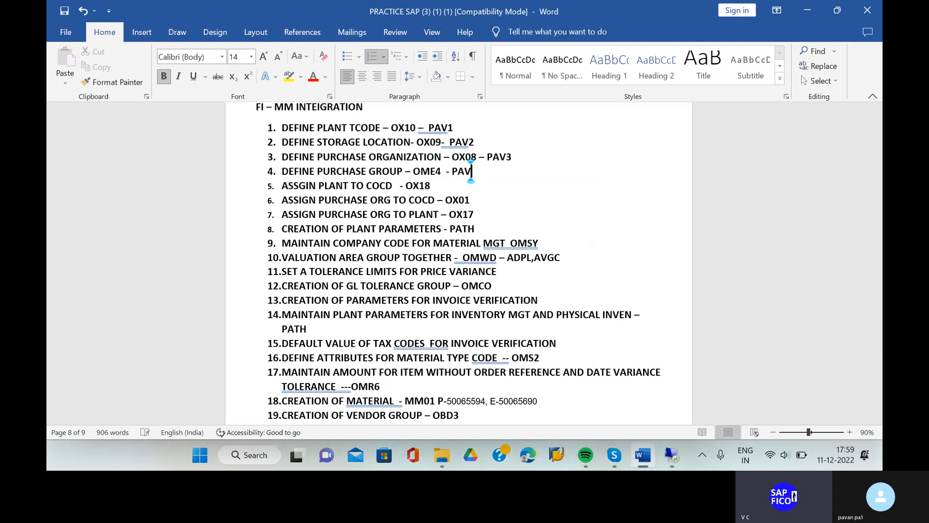
pyautogui.click(430, 186)
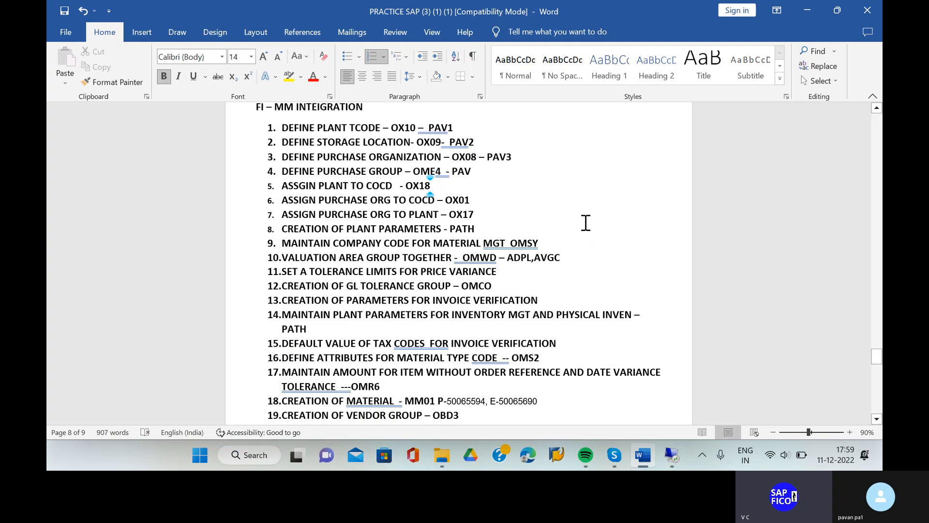
# Switch back to the SAP remote session and open transaction OX18 with a blank table for new plant assignments
pyautogui.click(678, 453)
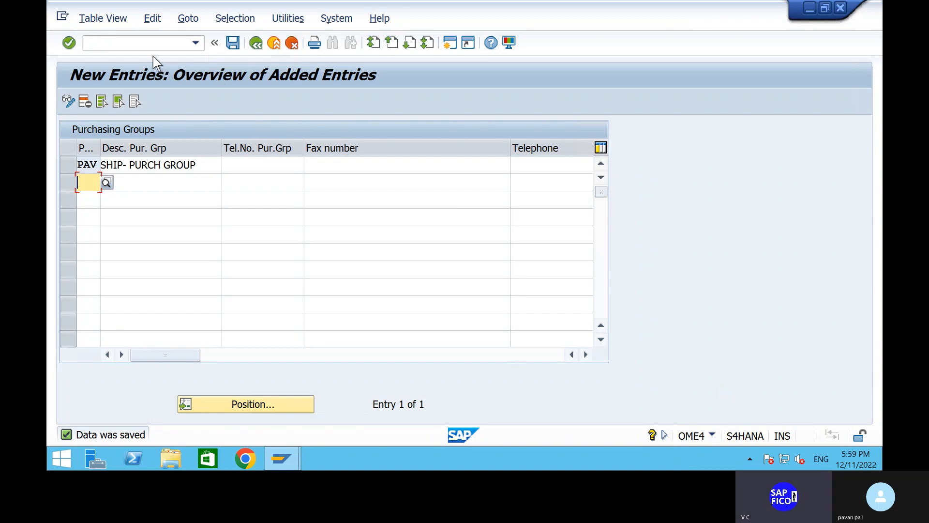
pyautogui.click(135, 46)
pyautogui.write('/NOX18')
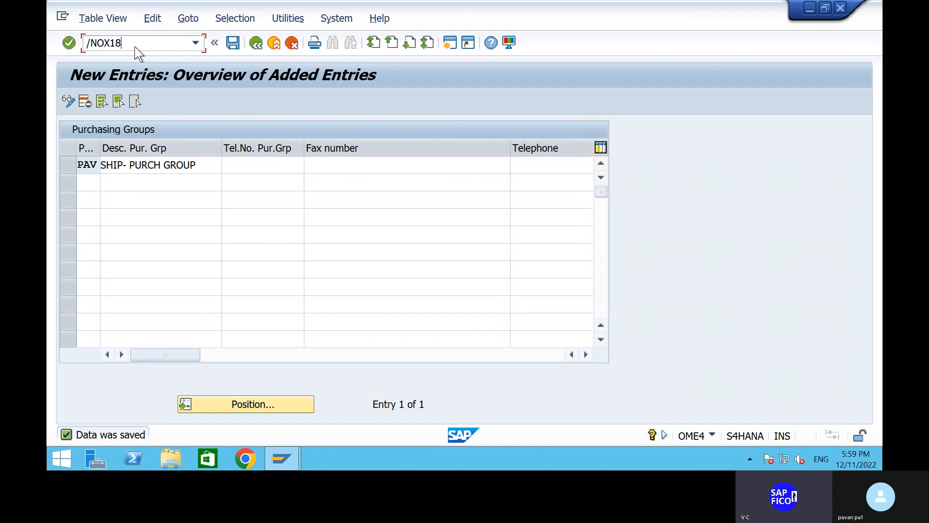
pyautogui.press('Return')
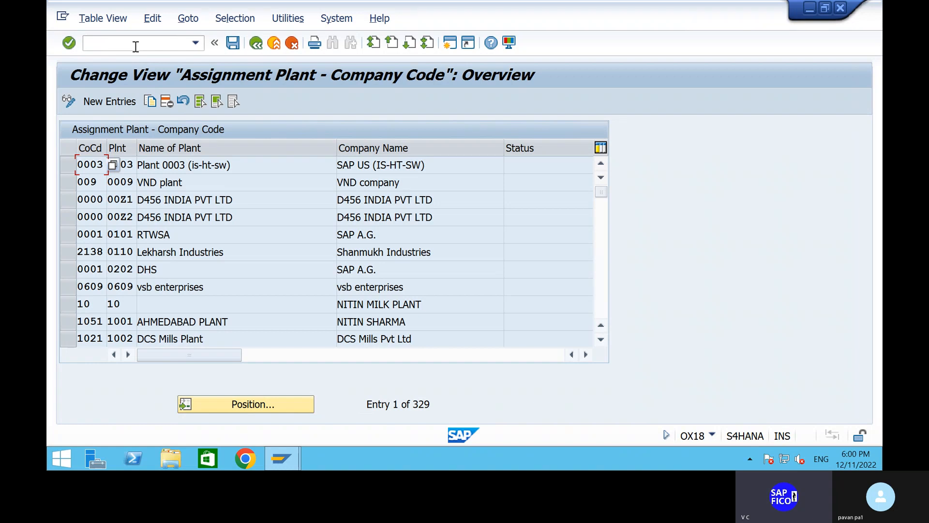
pyautogui.click(122, 107)
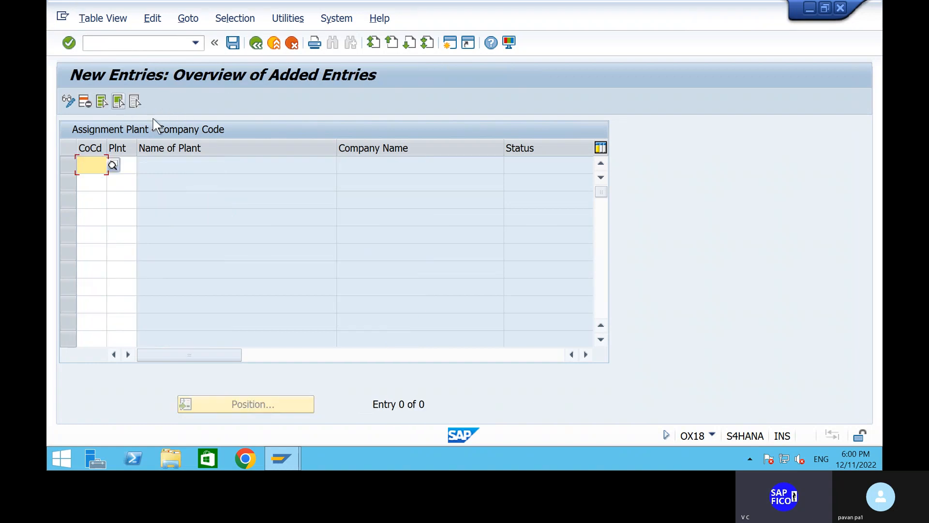
# Assign plant PAV1 to company code SHIP and save the assignment under the proposed customizing request
pyautogui.write('S')
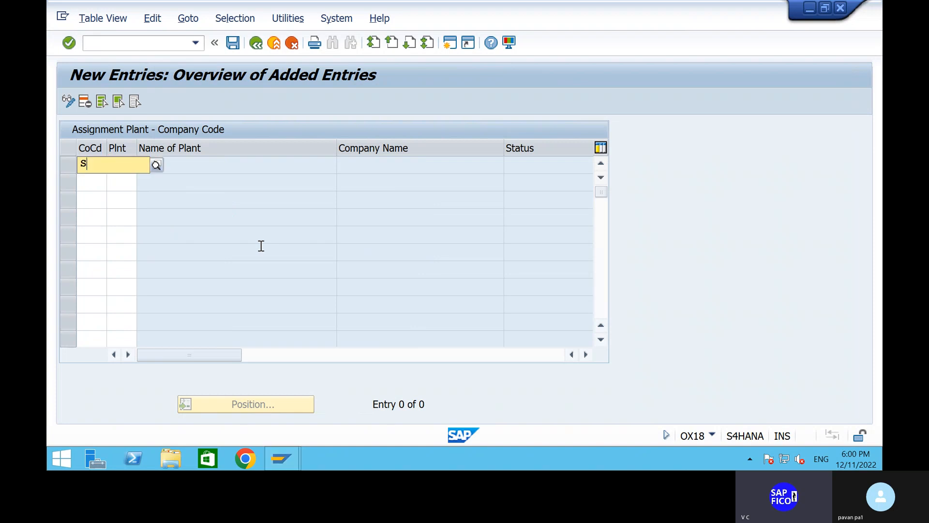
pyautogui.write('HIP')
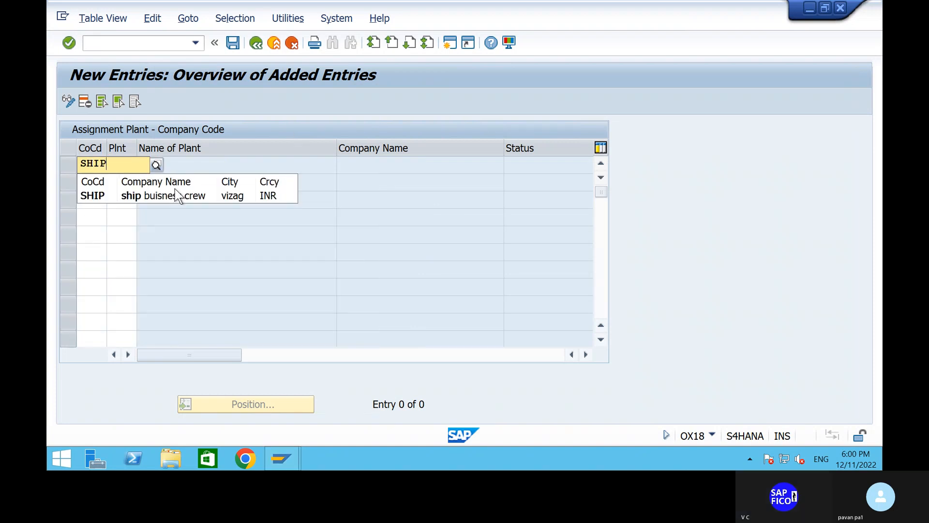
pyautogui.click(171, 198)
pyautogui.click(127, 163)
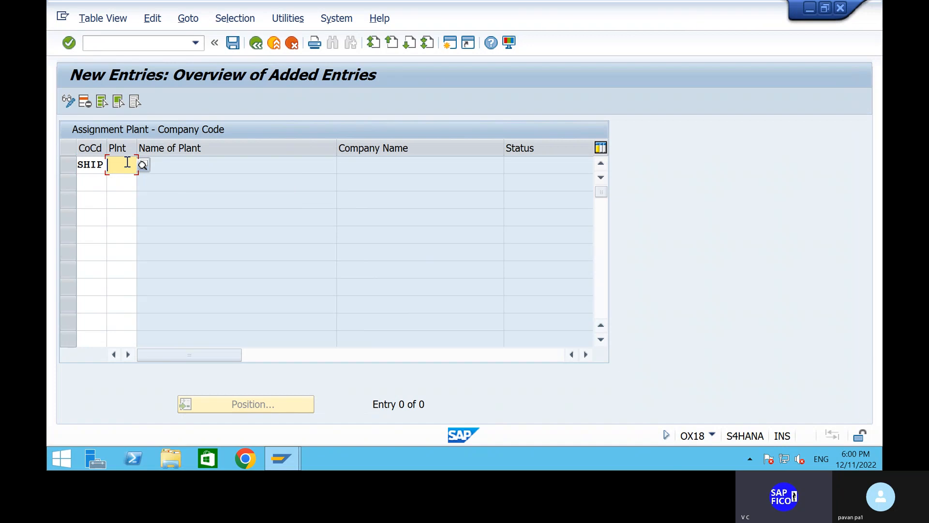
pyautogui.write('PA')
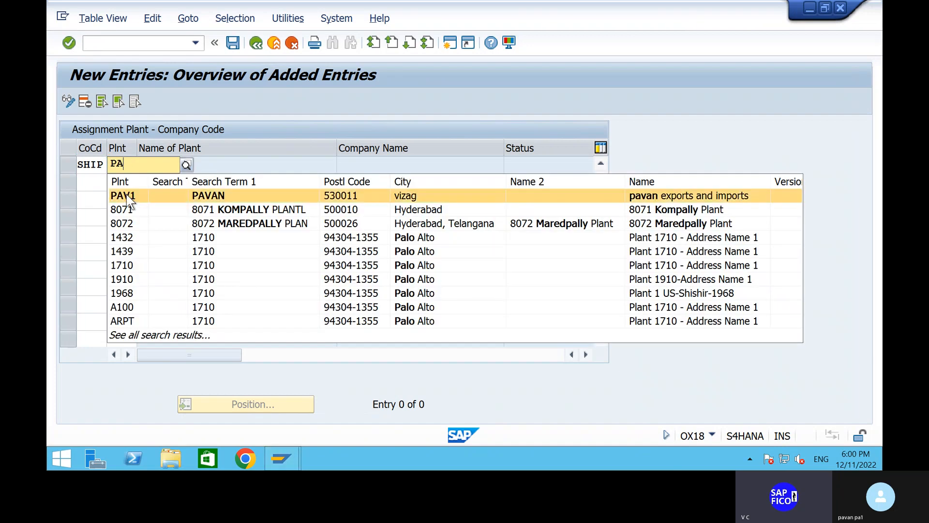
pyautogui.click(129, 197)
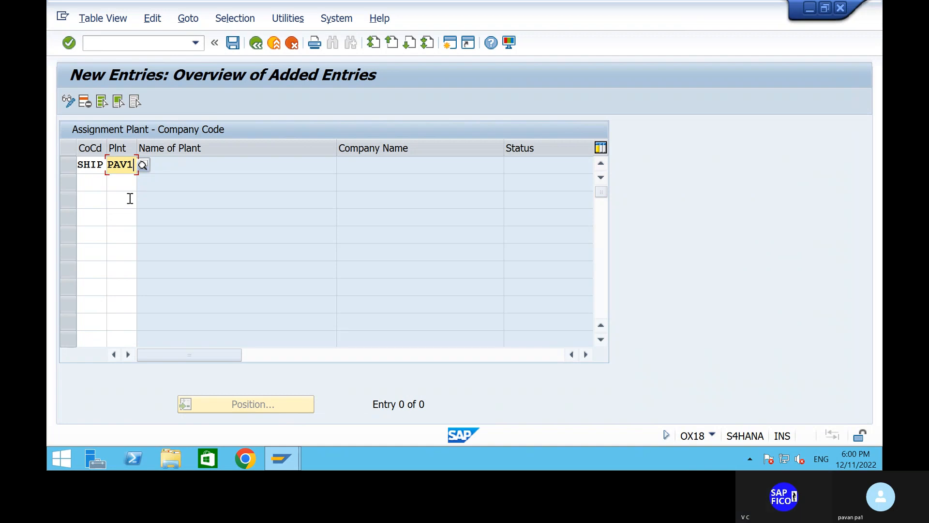
pyautogui.press('Return')
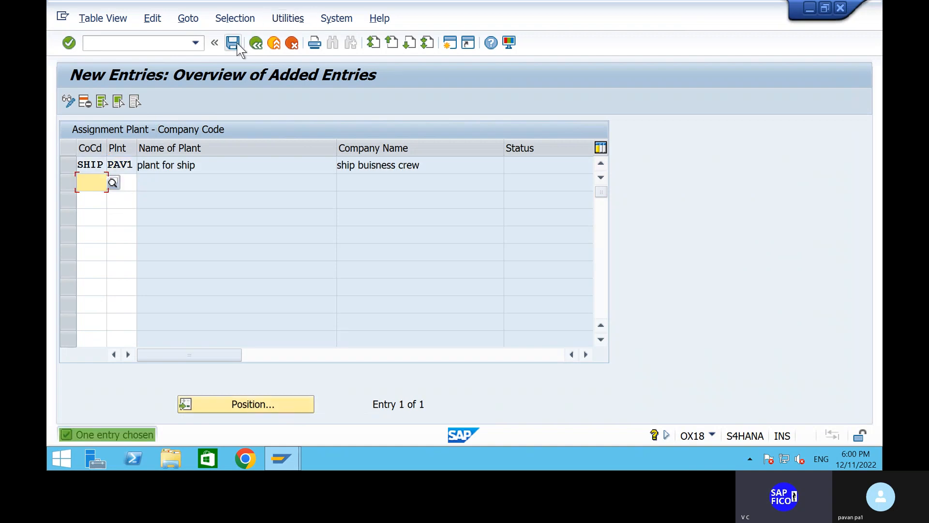
pyautogui.click(234, 43)
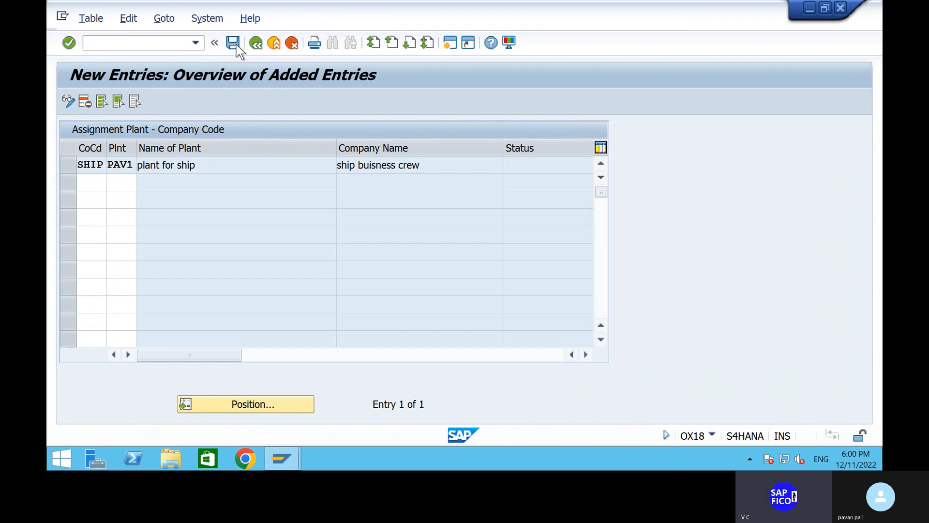
pyautogui.click(353, 285)
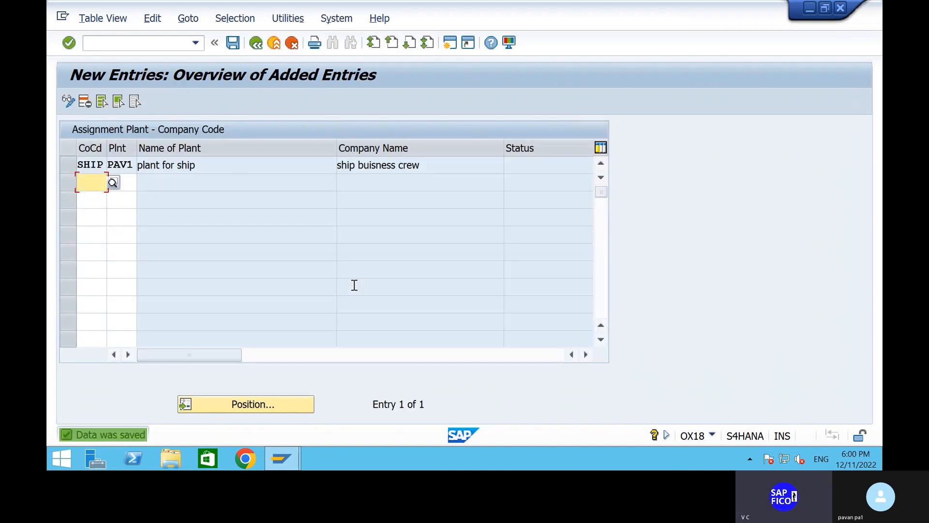
# Leave the plant assignment transaction and return to the SAP Easy Access screen
pyautogui.click(124, 47)
pyautogui.write('/n')
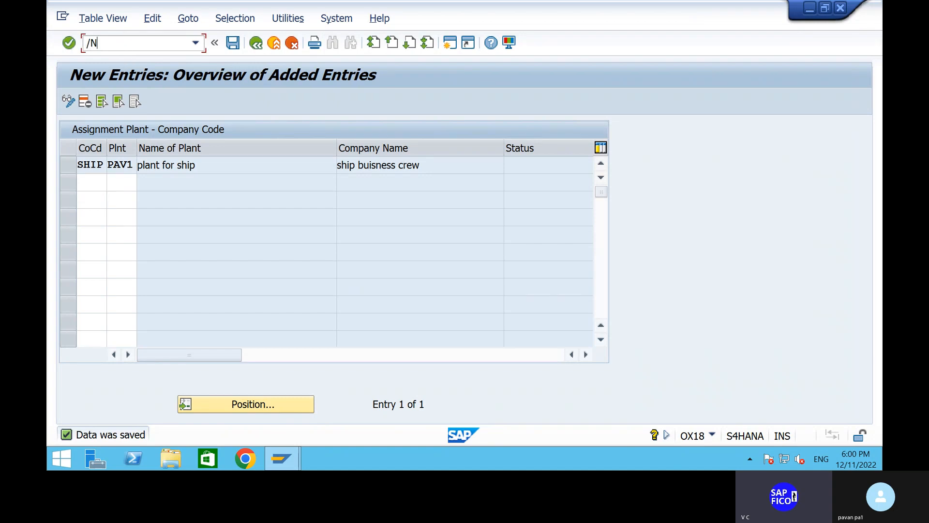
pyautogui.press('Return')
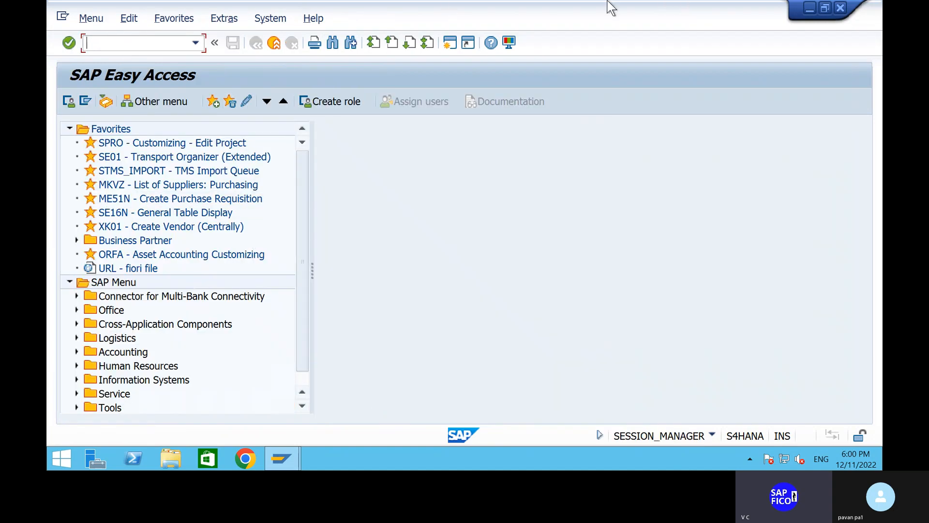
# Check the purchase organization assignment line in the Word checklist and open transaction OX01 in the SAP remote session
pyautogui.moveTo(498, 6)
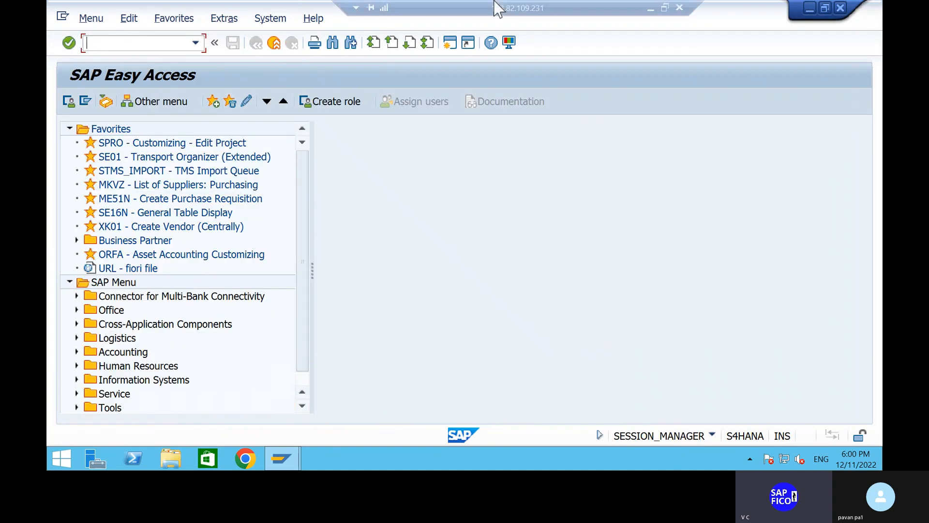
pyautogui.click(650, 9)
pyautogui.click(480, 202)
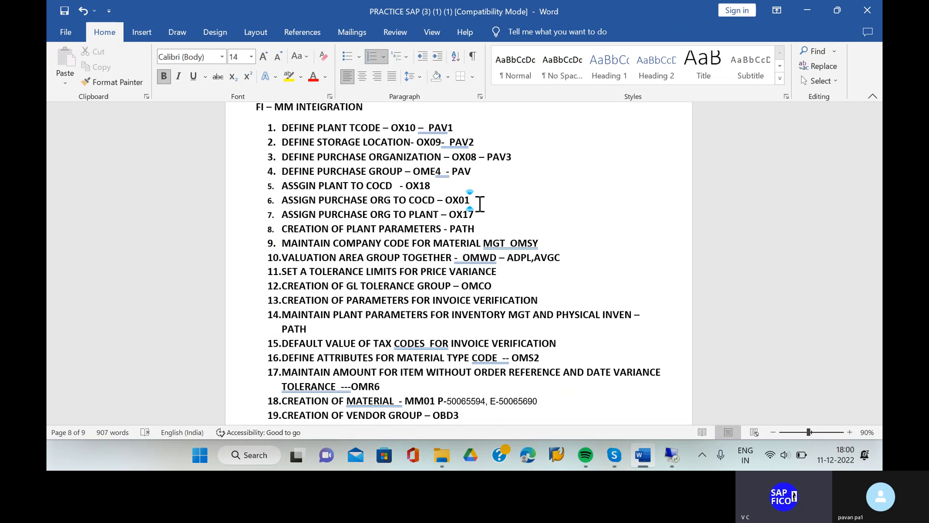
pyautogui.click(674, 460)
pyautogui.write('OX01')
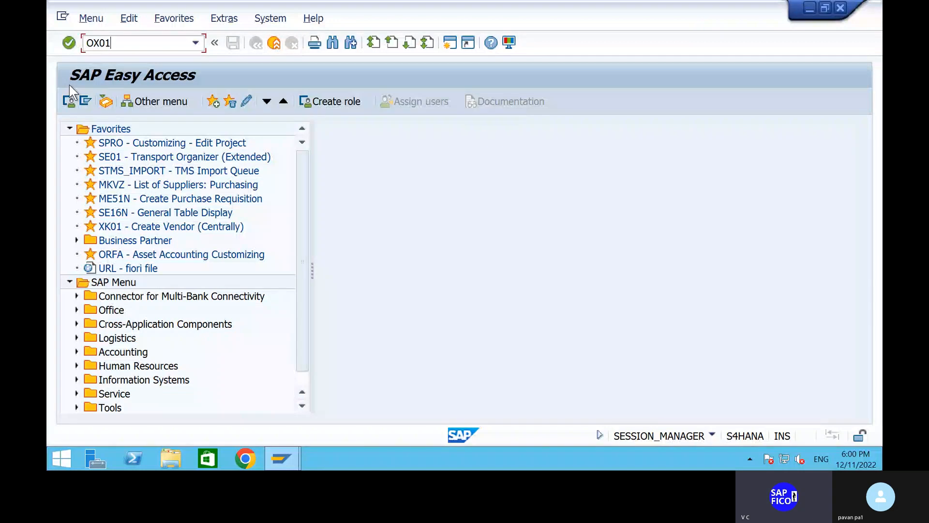
pyautogui.press('Return')
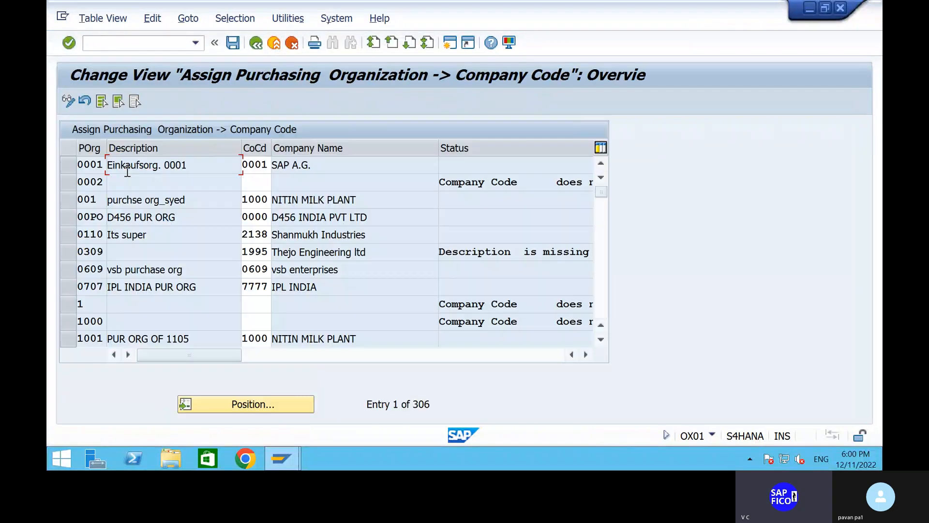
# Locate purchasing organization PAV3, assign it to company code SHIP, and save the assignment
pyautogui.click(222, 404)
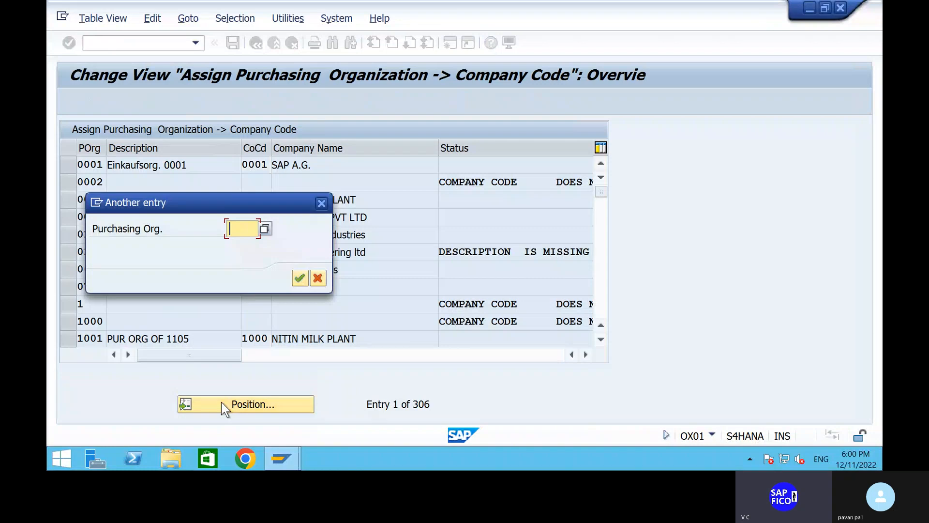
pyautogui.write('PAV')
pyautogui.press('Return')
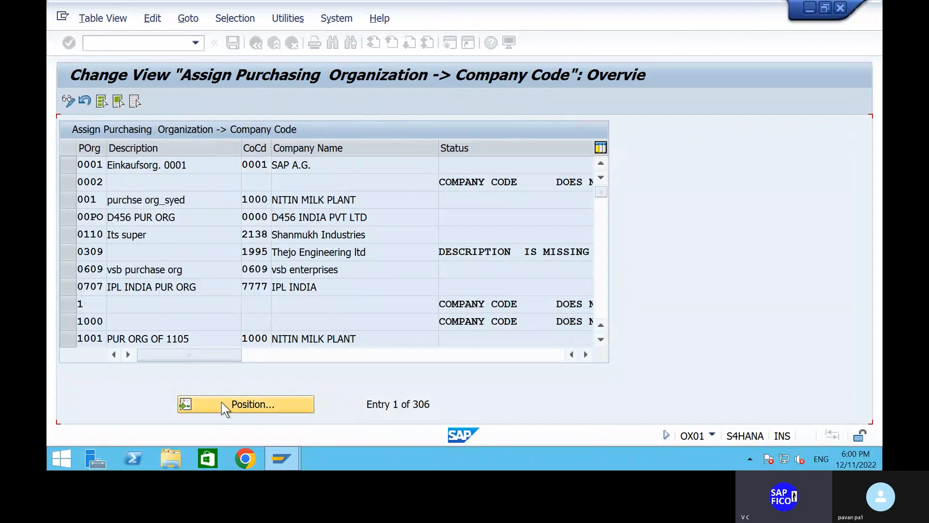
pyautogui.click(262, 169)
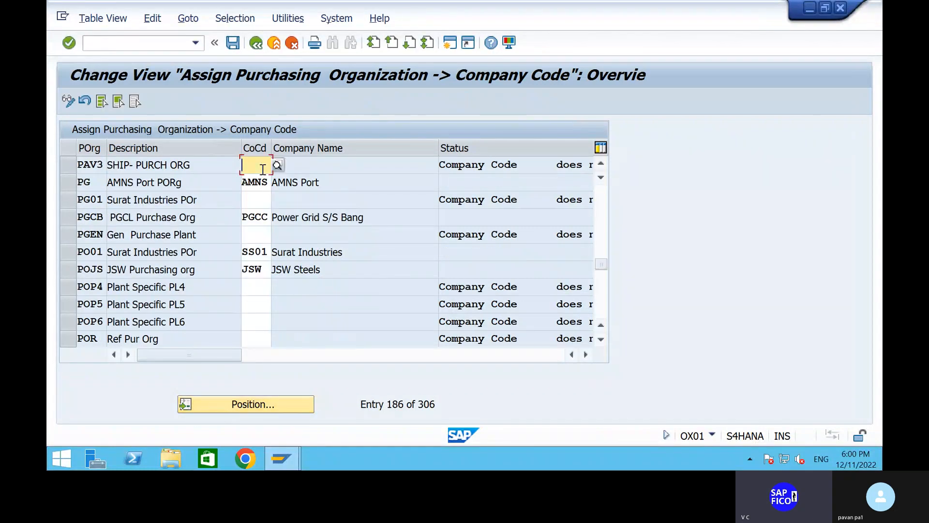
pyautogui.write('SHIP')
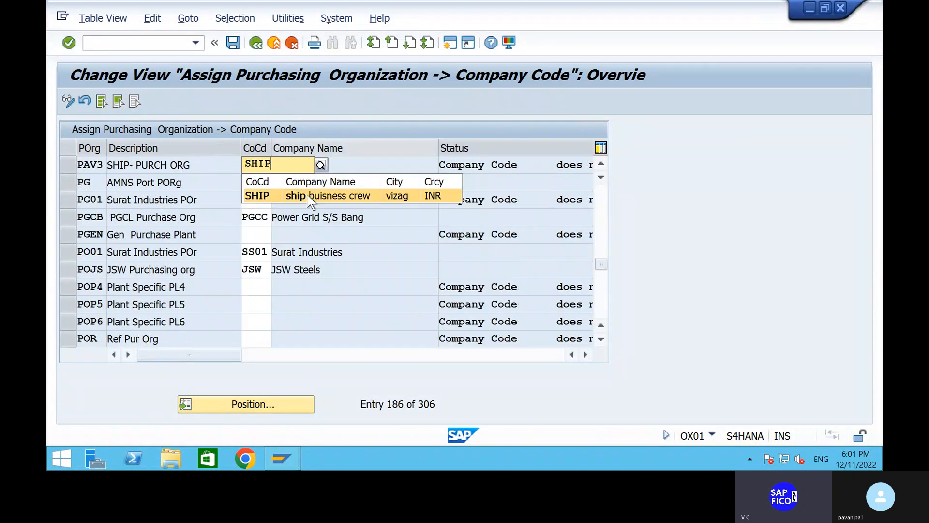
pyautogui.click(308, 195)
pyautogui.press('Return')
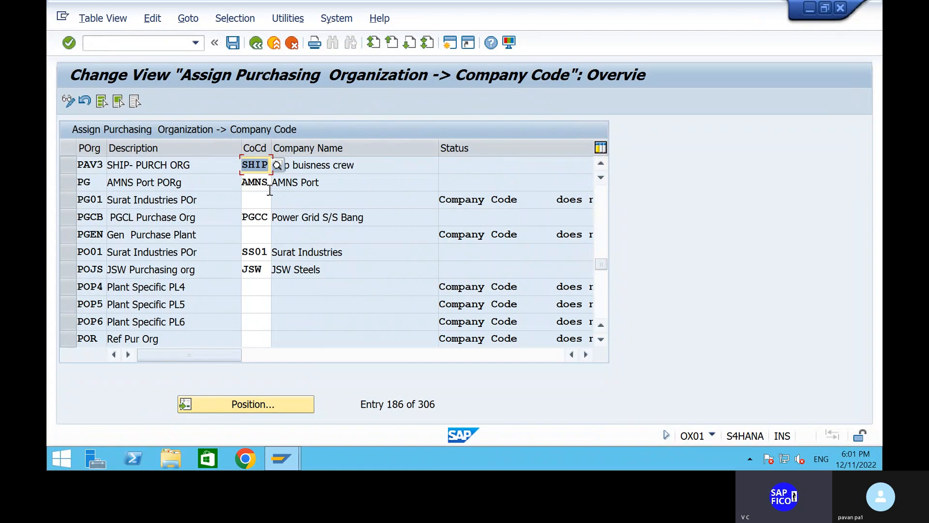
pyautogui.click(234, 43)
pyautogui.click(349, 280)
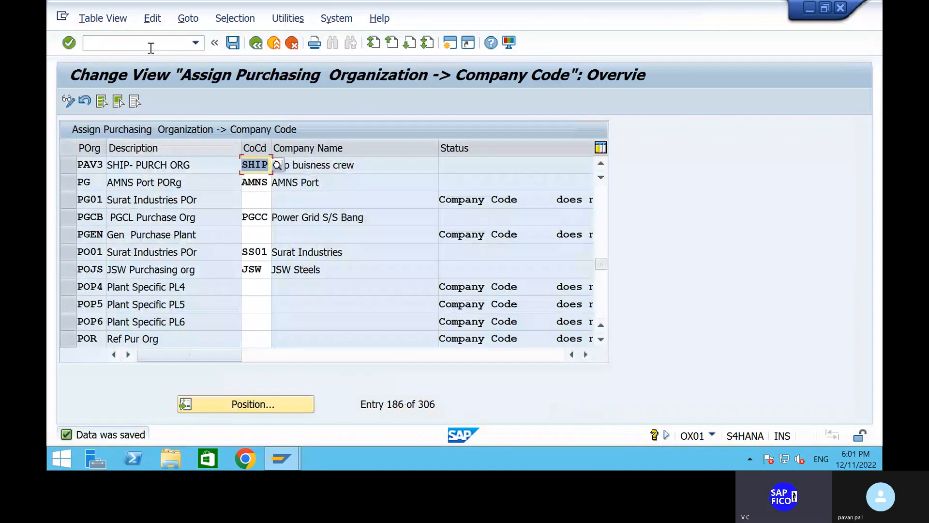
# Leave the purchasing organization to company code assignment and return to the SAP Easy Access screen
pyautogui.click(150, 44)
pyautogui.write('/')
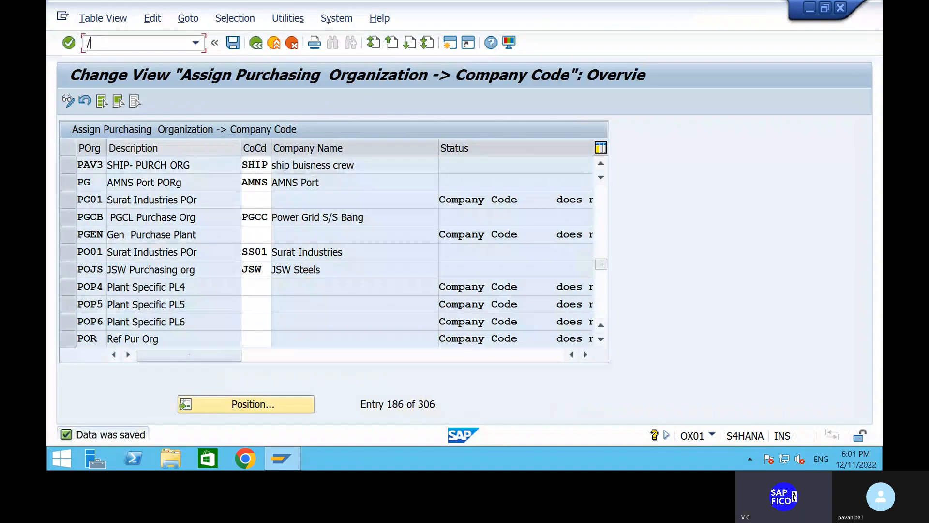
pyautogui.write('n')
pyautogui.press('Return')
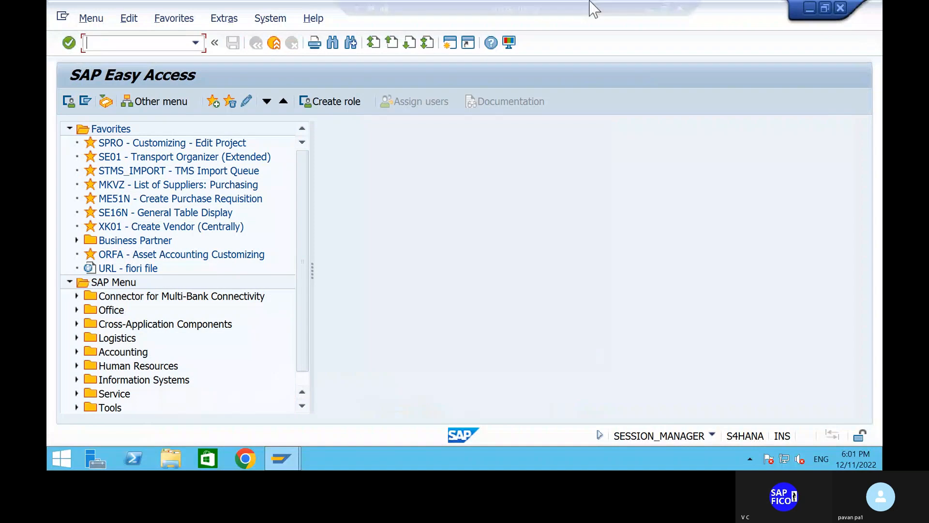
# Check the purchase organization to plant line in the Word checklist and open transaction OX17 in the SAP remote session
pyautogui.click(651, 6)
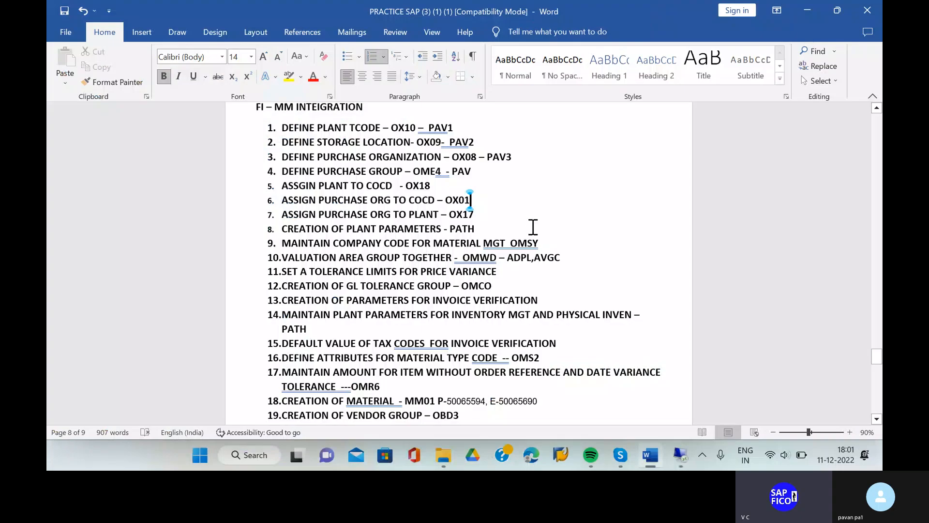
pyautogui.click(489, 217)
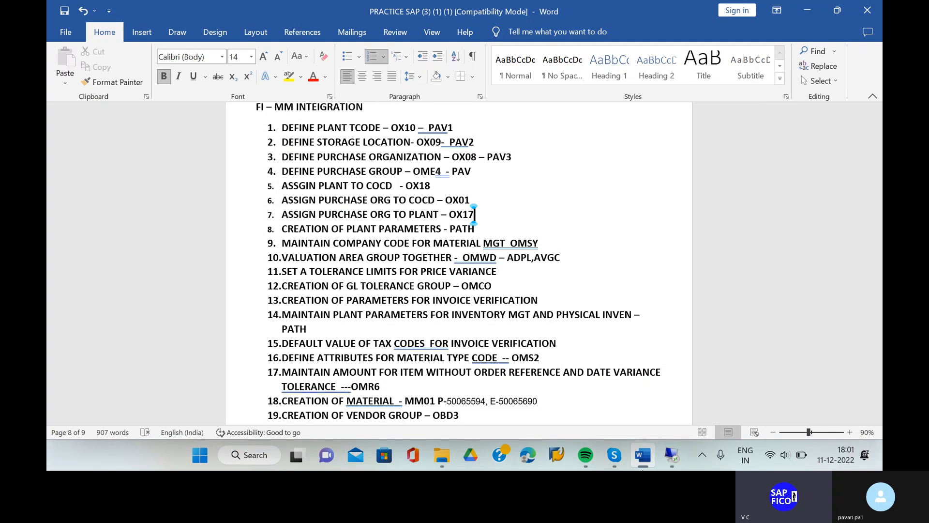
pyautogui.click(671, 457)
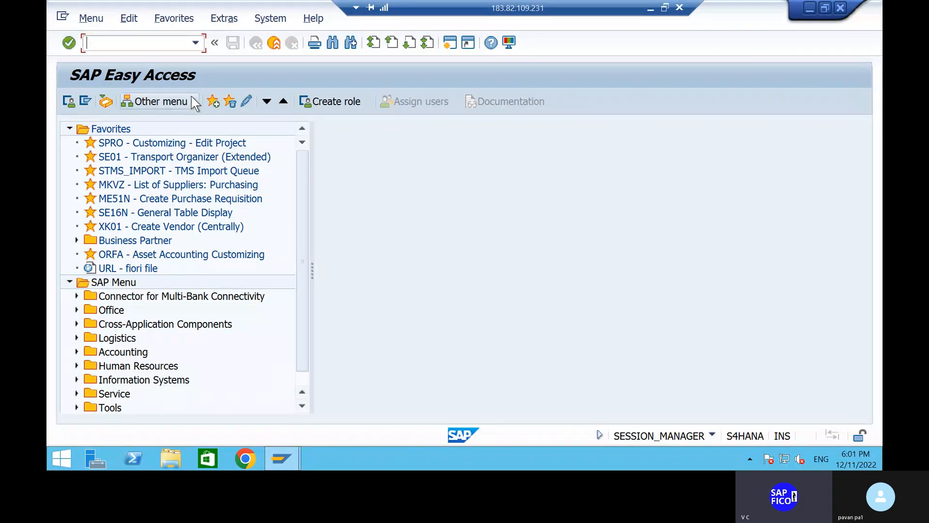
pyautogui.write('OX17')
pyautogui.press('Return')
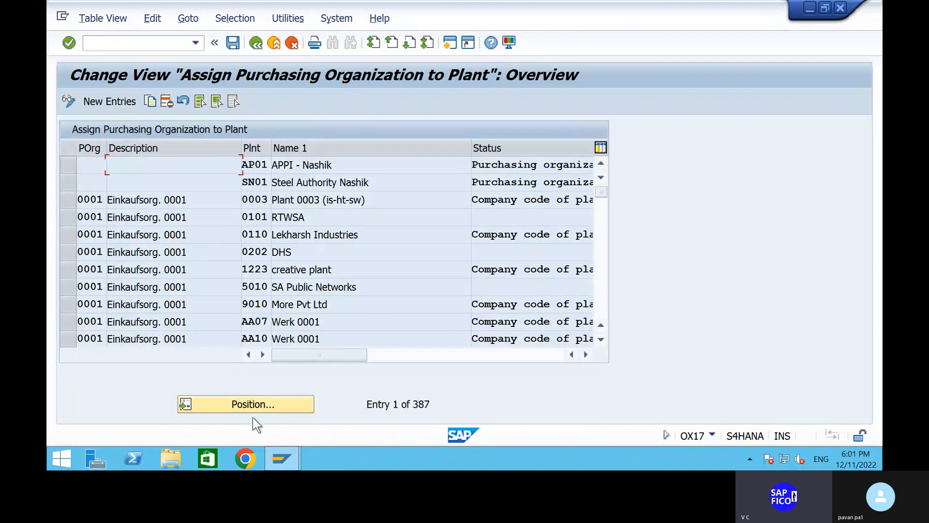
# Create a new assignment entry with purchasing organization PAV and plant PAV1
pyautogui.click(247, 407)
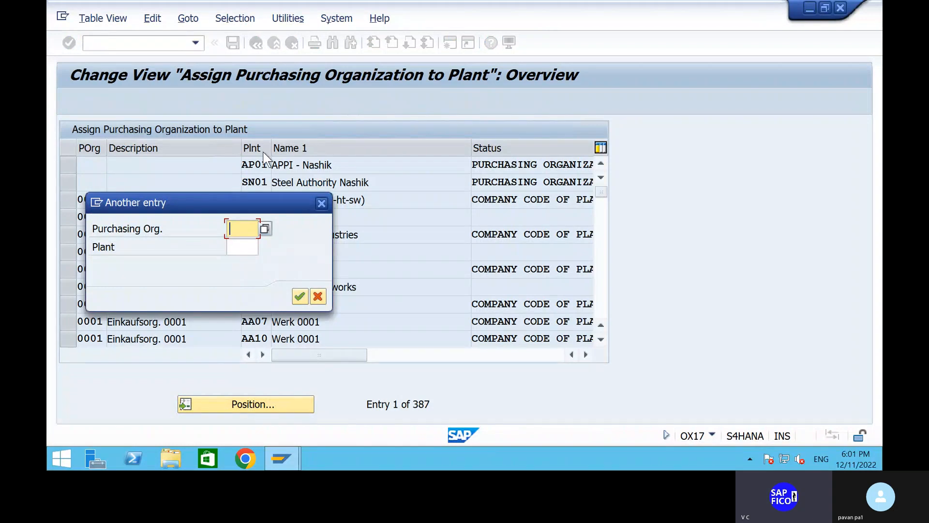
pyautogui.click(322, 202)
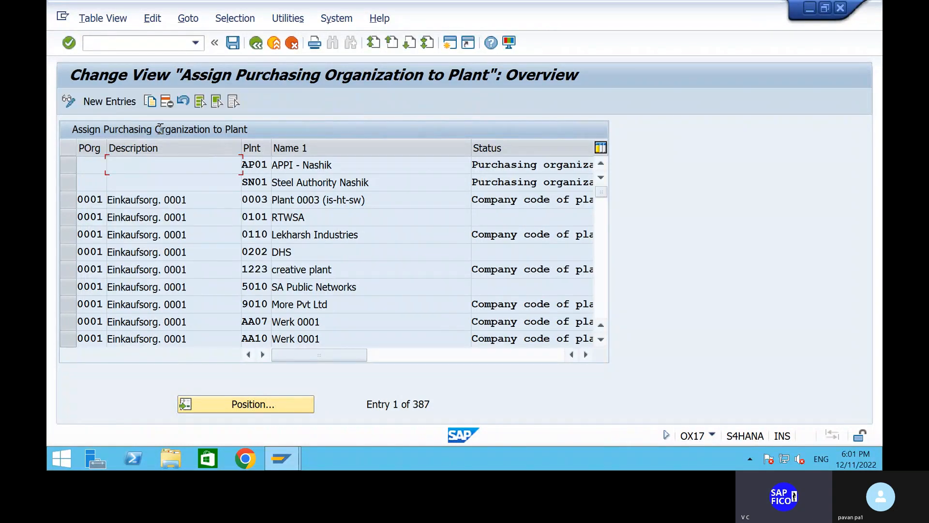
pyautogui.click(111, 102)
pyautogui.write('PAV')
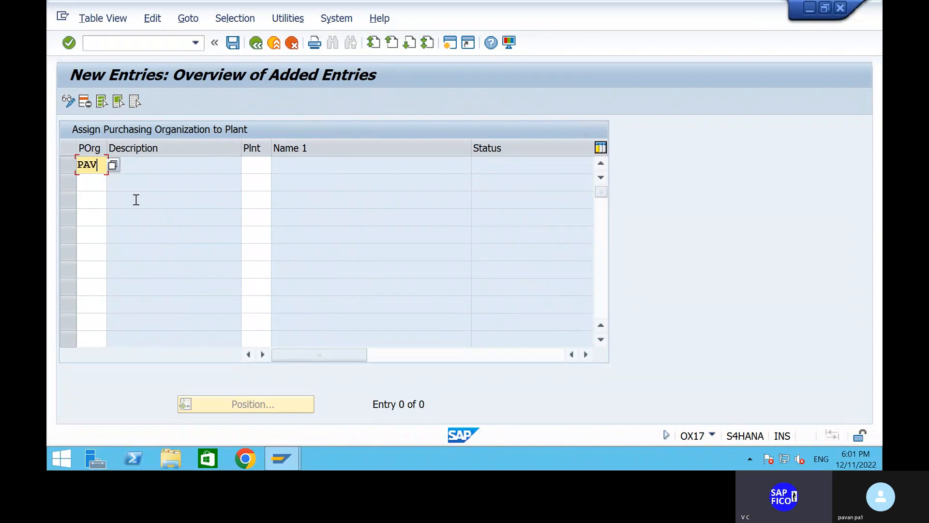
pyautogui.click(255, 163)
pyautogui.write('PAV1')
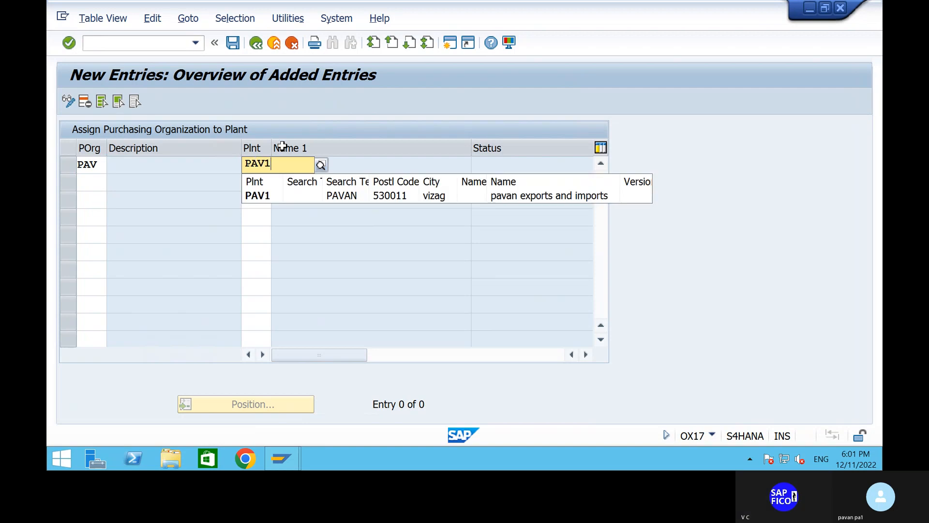
pyautogui.click(280, 196)
pyautogui.press('Return')
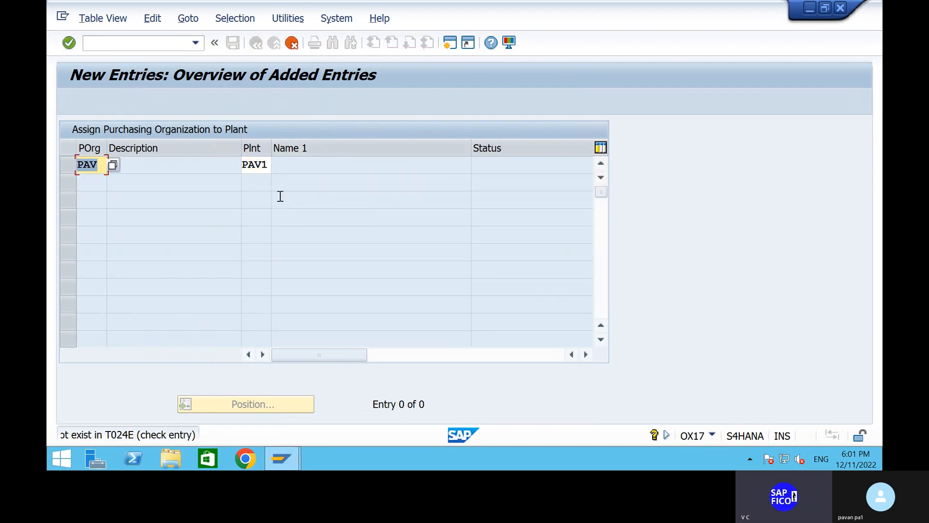
# Correct the entry's purchasing organization to PAV3 and save its assignment to the plant
pyautogui.click(99, 168)
pyautogui.write('2')
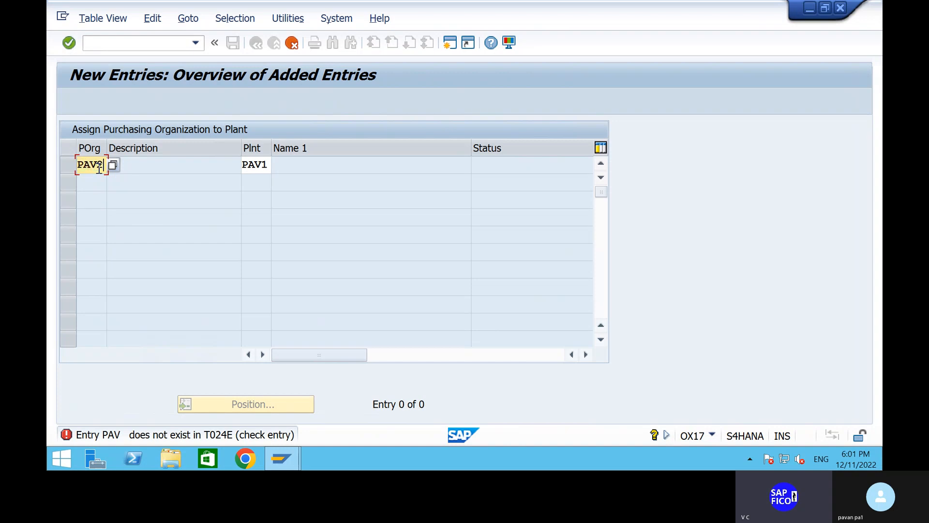
pyautogui.press('BackSpace')
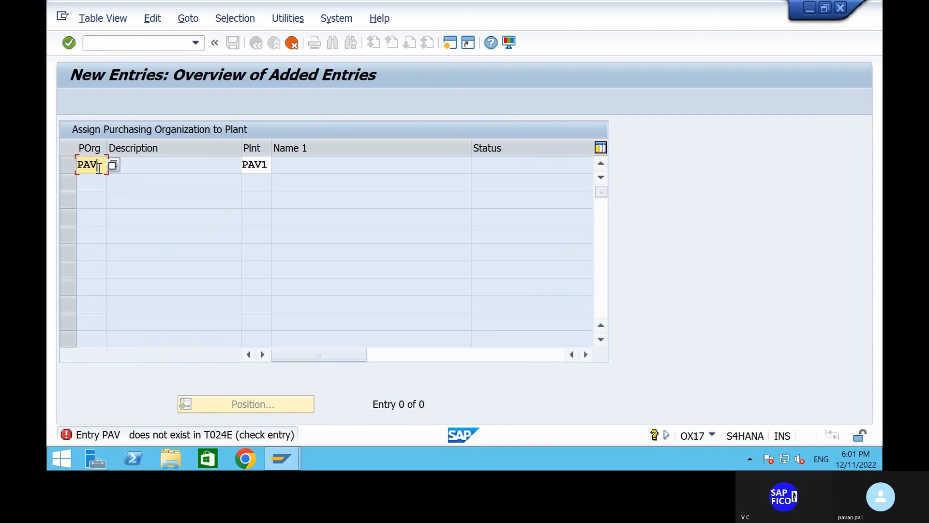
pyautogui.write('3')
pyautogui.press('Return')
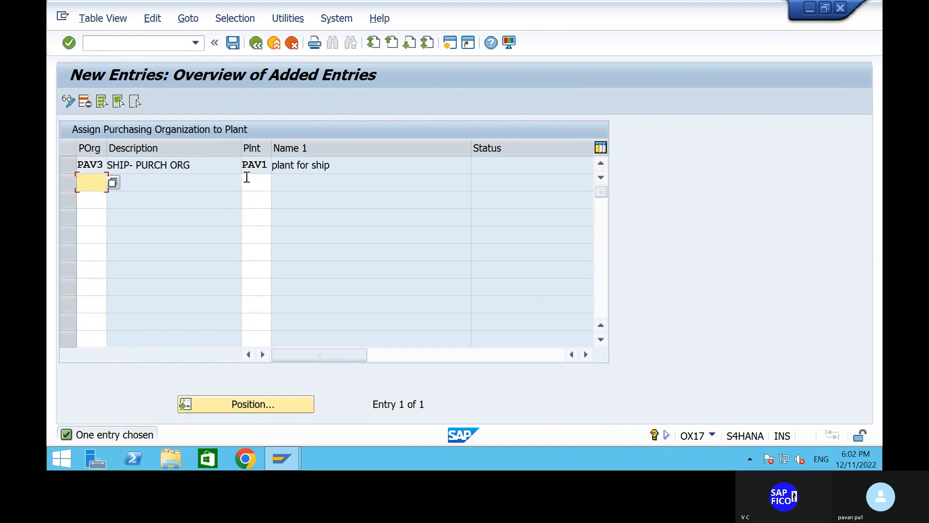
pyautogui.click(234, 48)
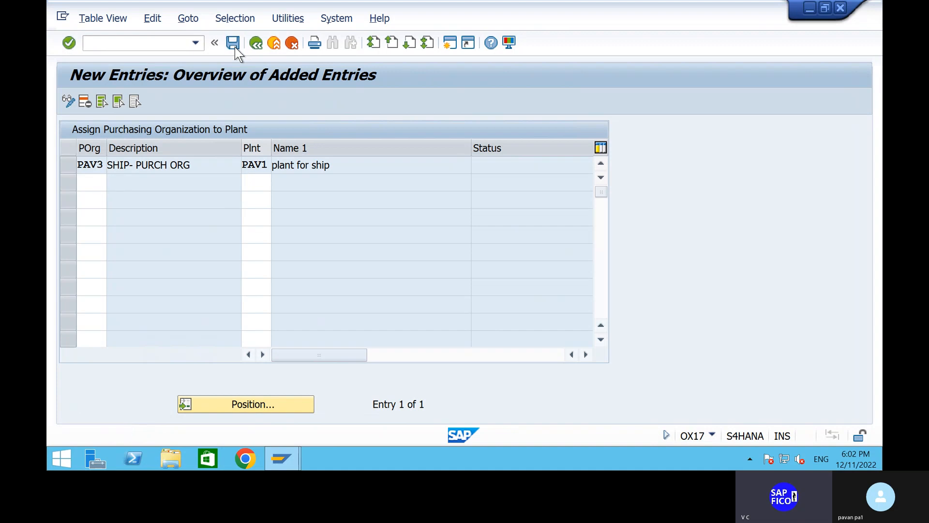
pyautogui.click(351, 278)
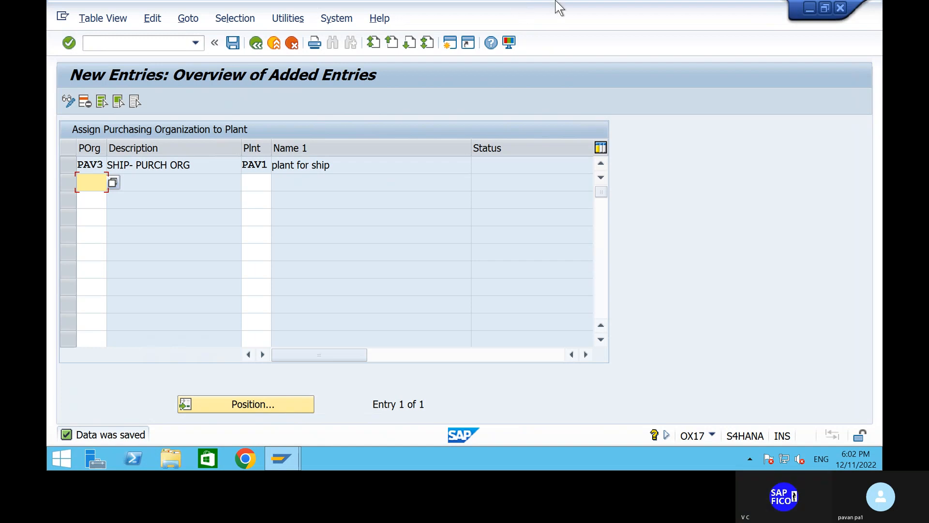
# Look up the 8th path for plant parameters in the Word checklist and return to the SAP remote session
pyautogui.moveTo(751, 5)
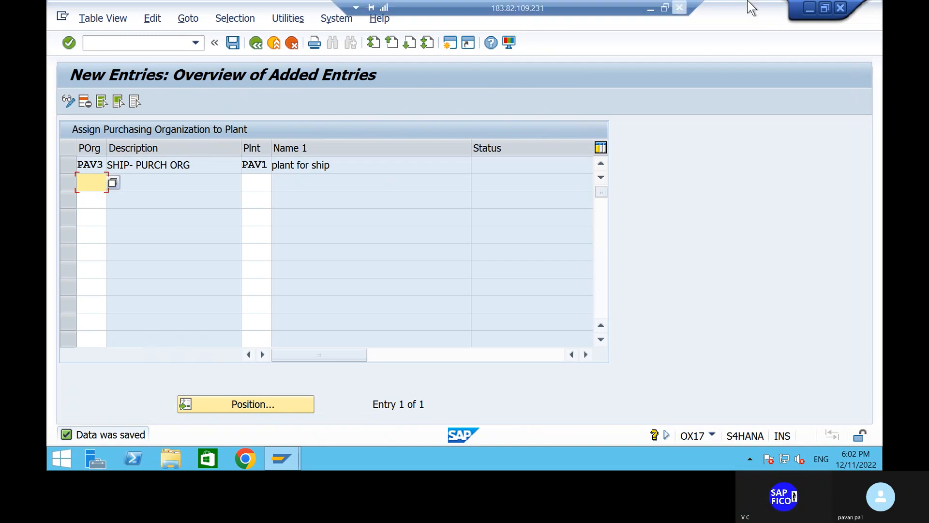
pyautogui.click(651, 8)
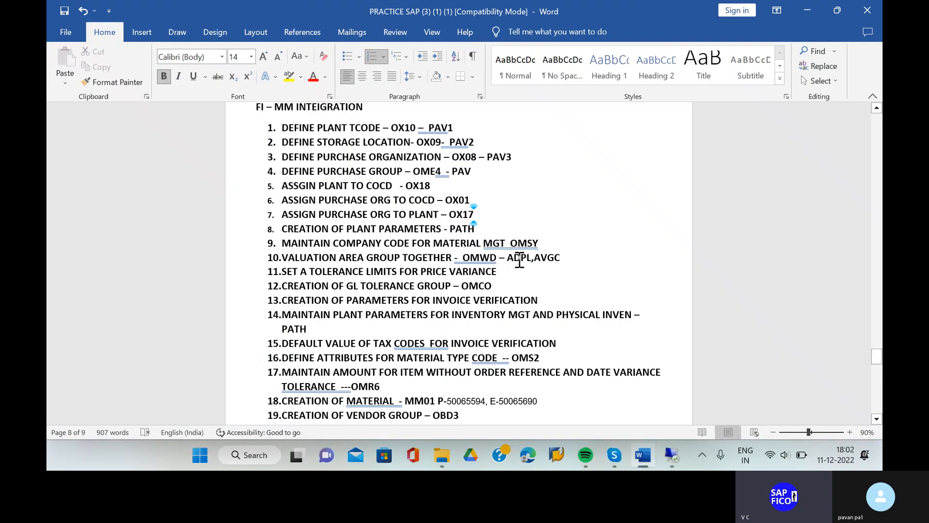
pyautogui.click(491, 232)
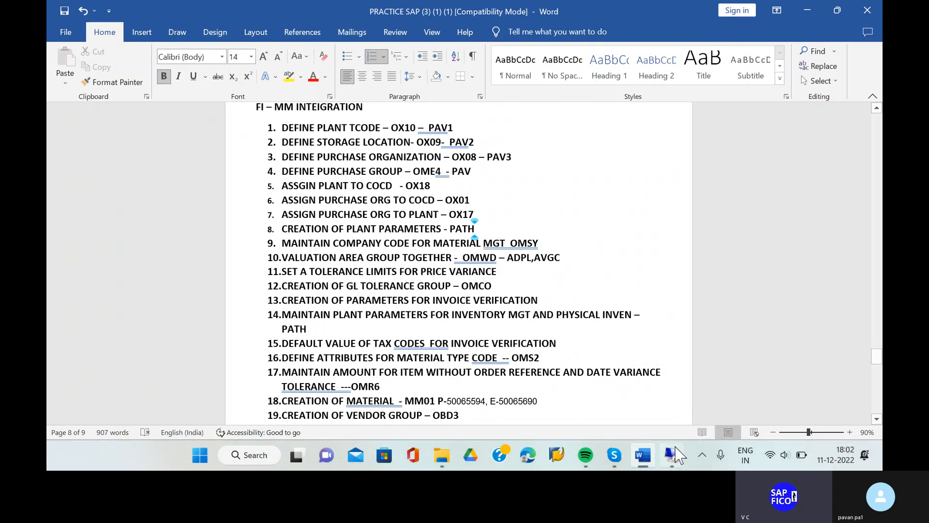
pyautogui.moveTo(676, 455)
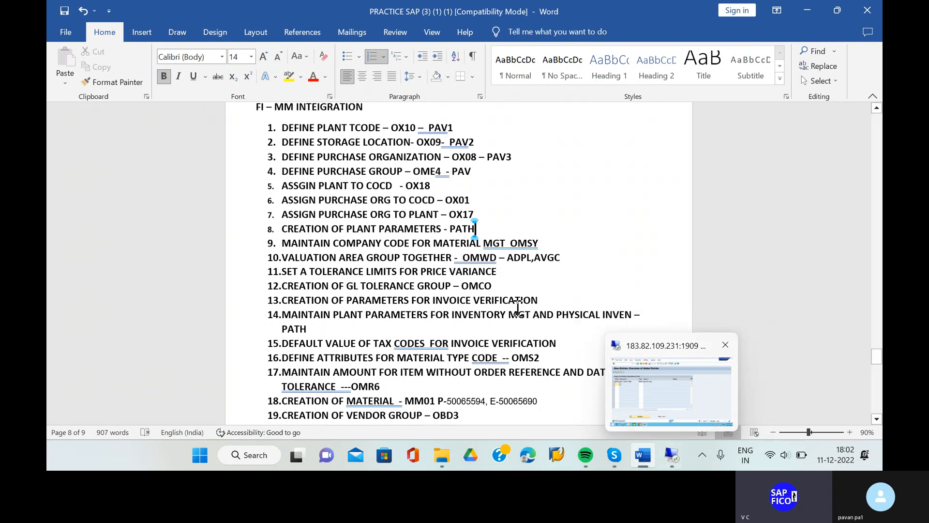
pyautogui.scroll(-6, 517, 308)
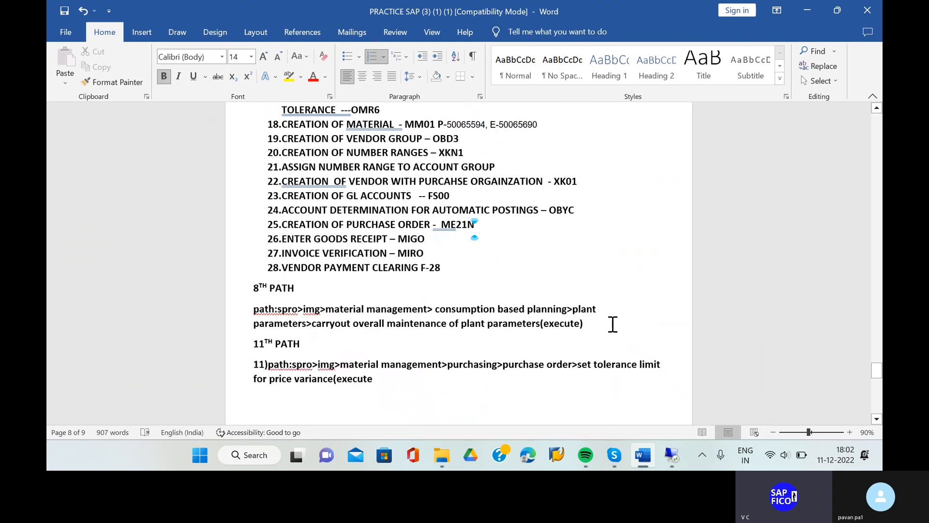
pyautogui.scroll(1, 606, 322)
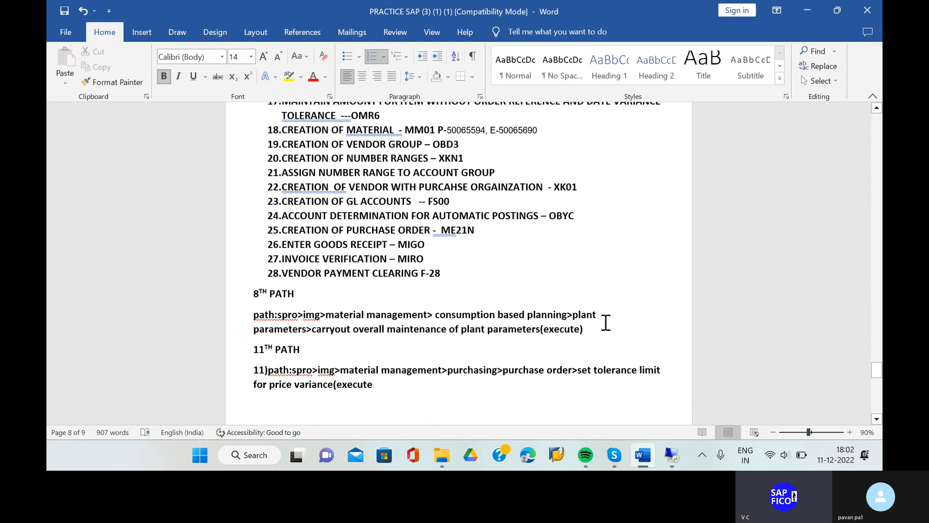
pyautogui.scroll(1, 606, 322)
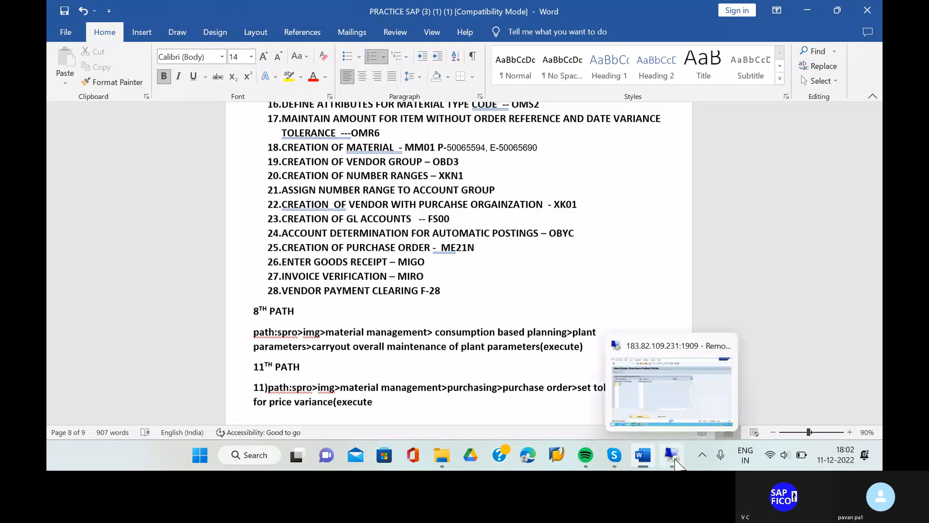
pyautogui.click(665, 415)
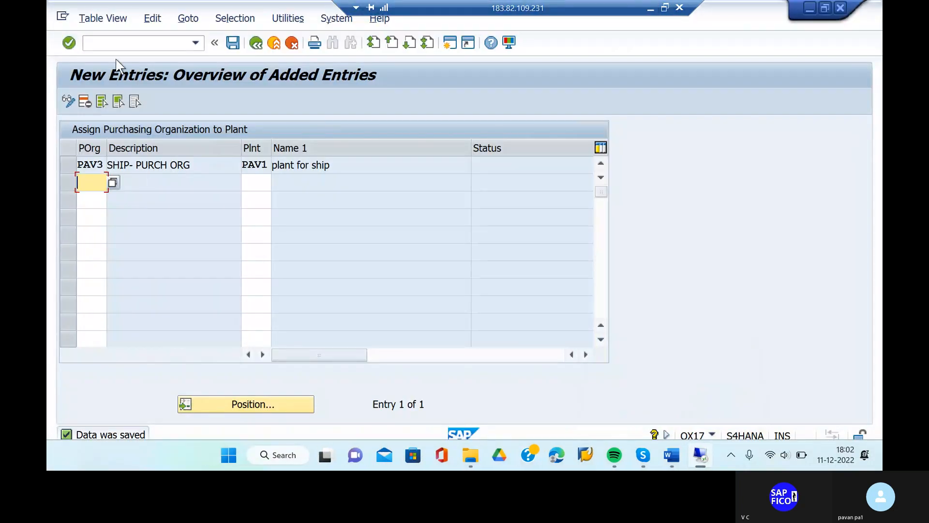
# Open the SAP Reference IMG through transaction SPRO and expand the Materials Management node
pyautogui.click(112, 42)
pyautogui.write('/NSPRO')
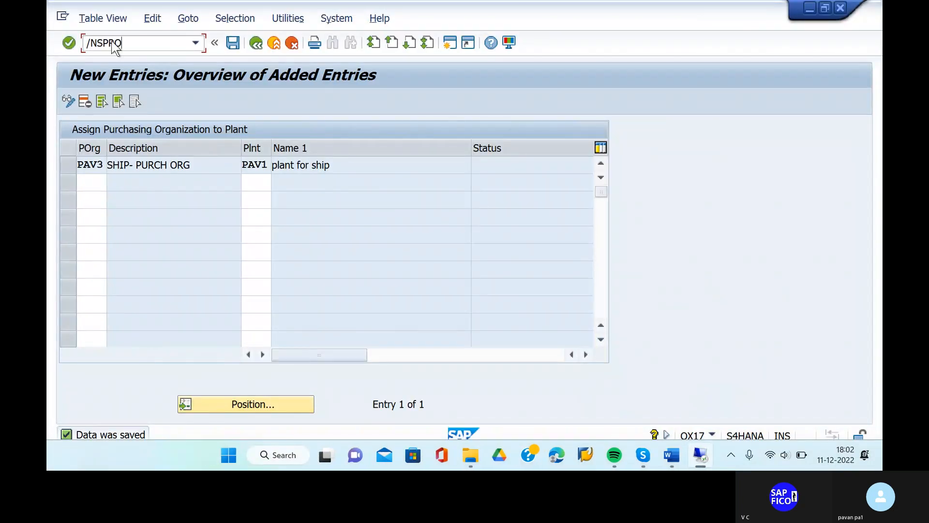
pyautogui.press('Return')
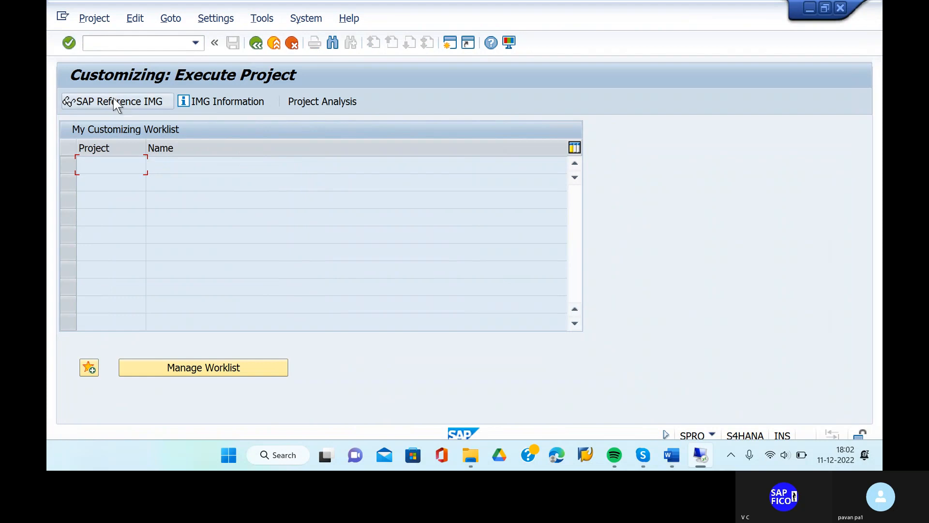
pyautogui.click(114, 101)
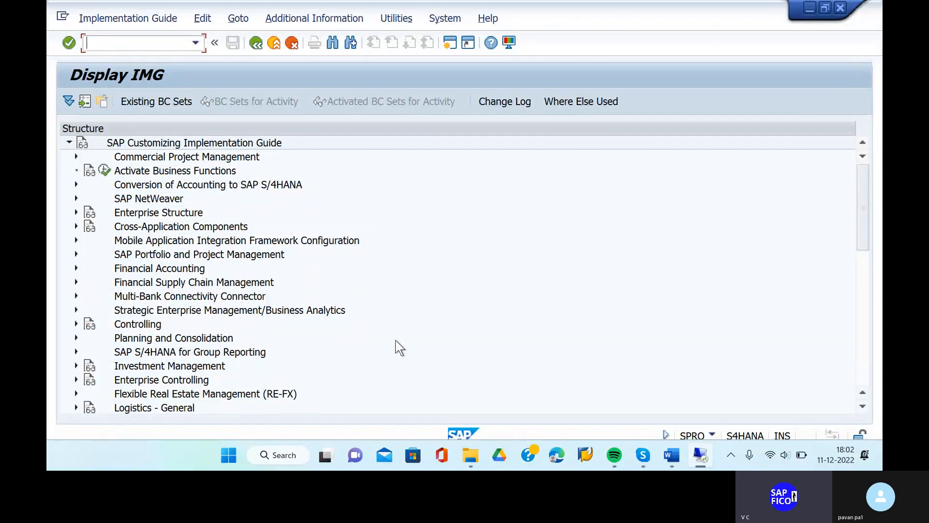
pyautogui.click(862, 296)
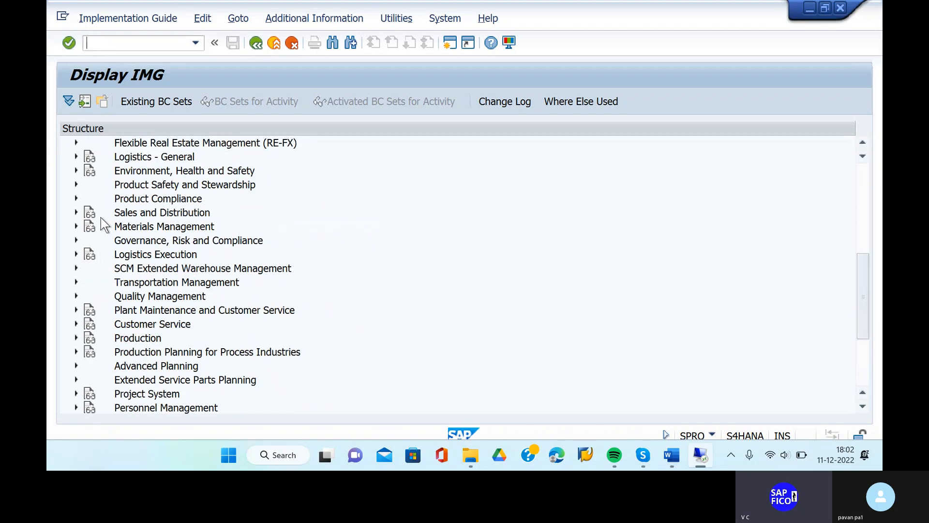
pyautogui.click(77, 226)
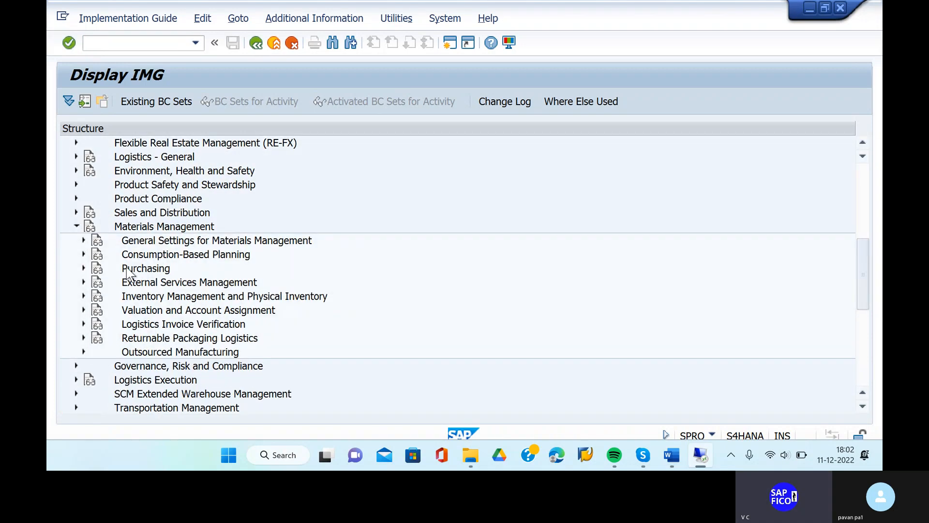
# Open the activity Carry Out Overall Maintenance of Plant Parameters under Consumption-Based Planning, Plant Parameters
pyautogui.click(82, 254)
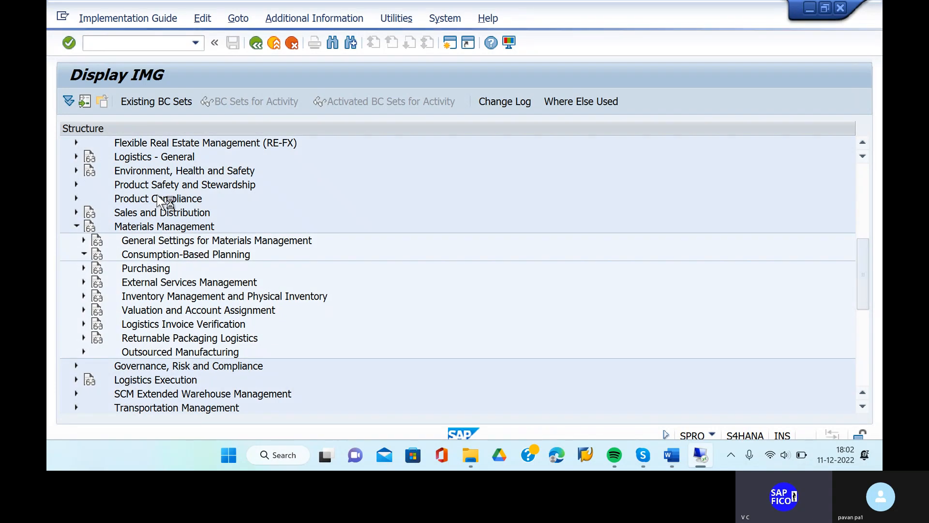
pyautogui.click(91, 253)
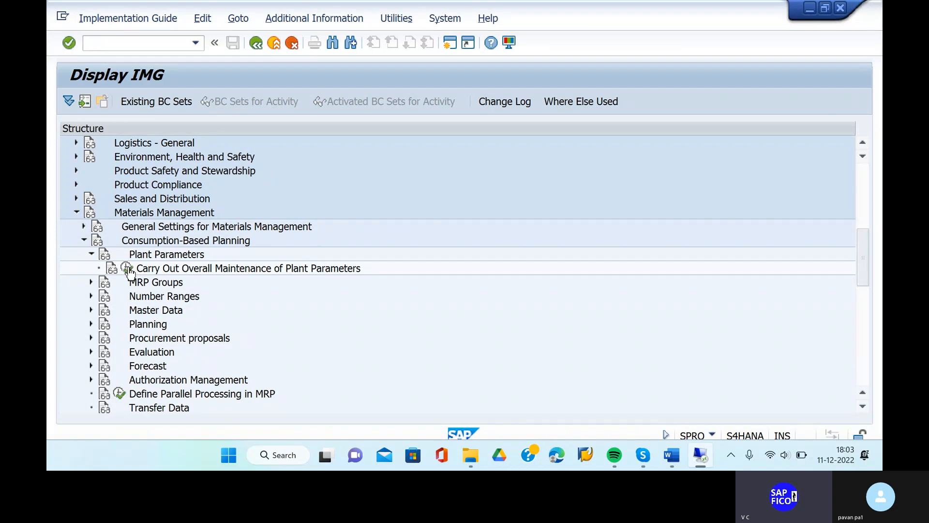
pyautogui.click(129, 270)
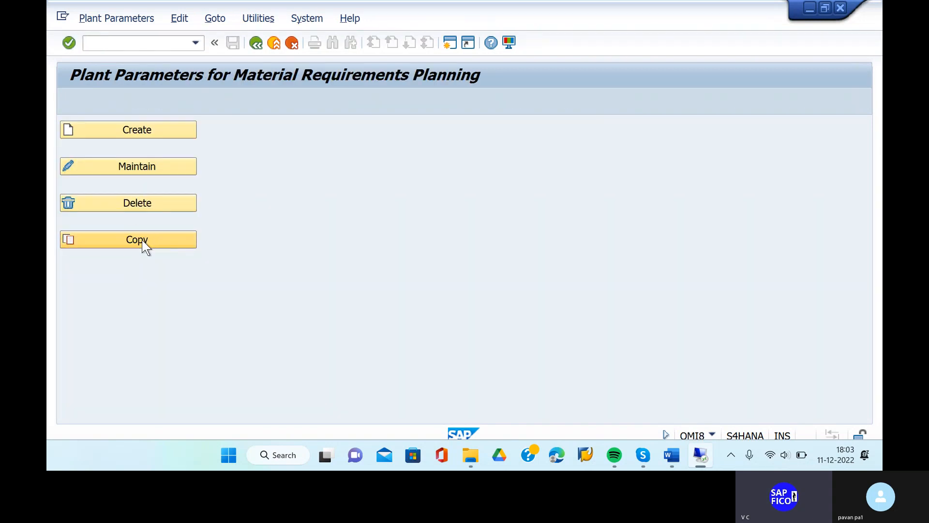
# Copy the MRP plant parameters from plant 1000 to plant PAV1, overwriting existing values and accepting the proposed customizing request
pyautogui.click(156, 240)
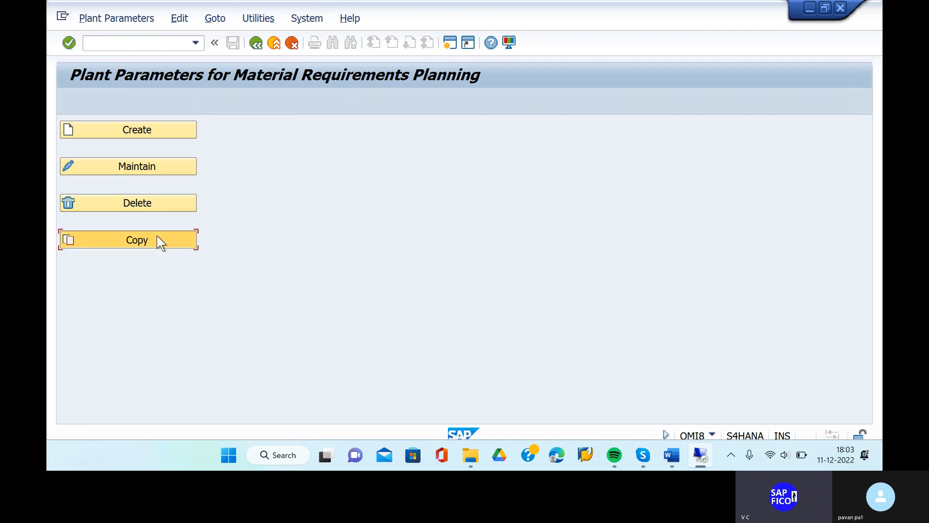
pyautogui.write('1000')
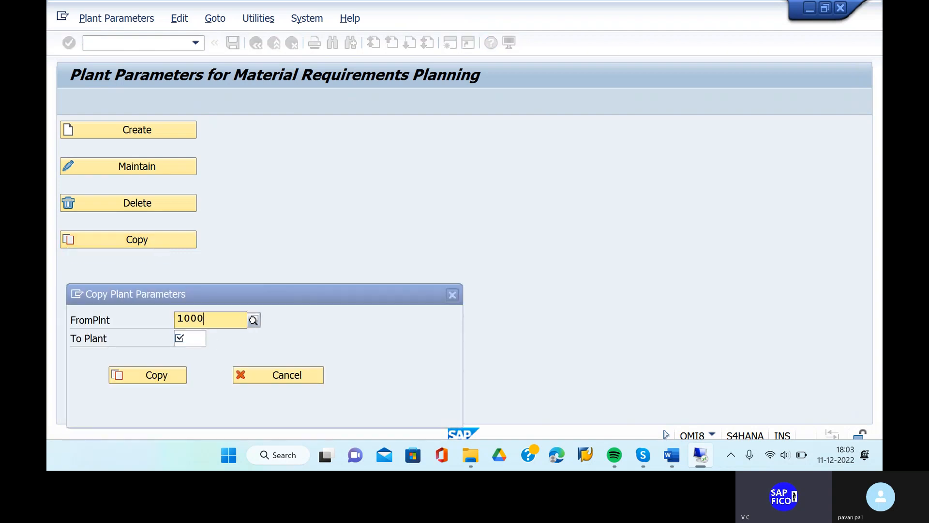
pyautogui.click(191, 338)
pyautogui.write('PAV1')
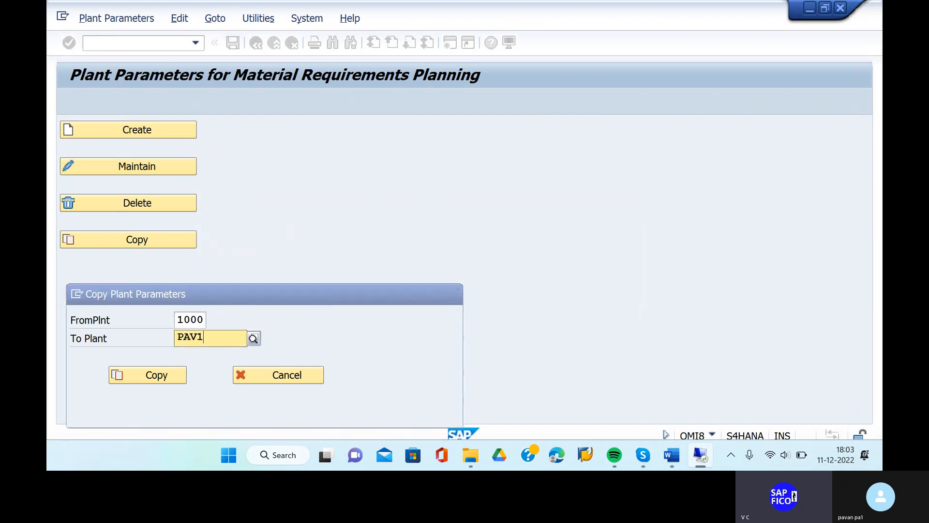
pyautogui.click(205, 369)
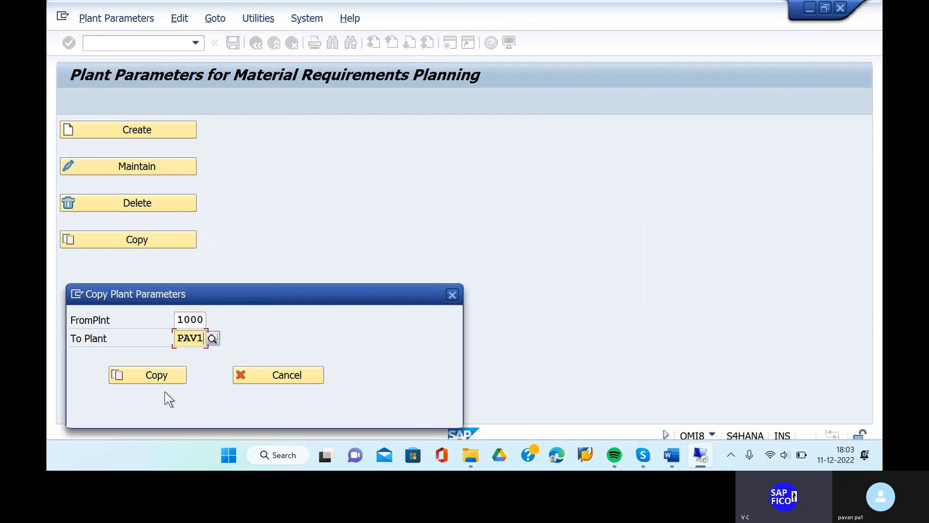
pyautogui.click(164, 379)
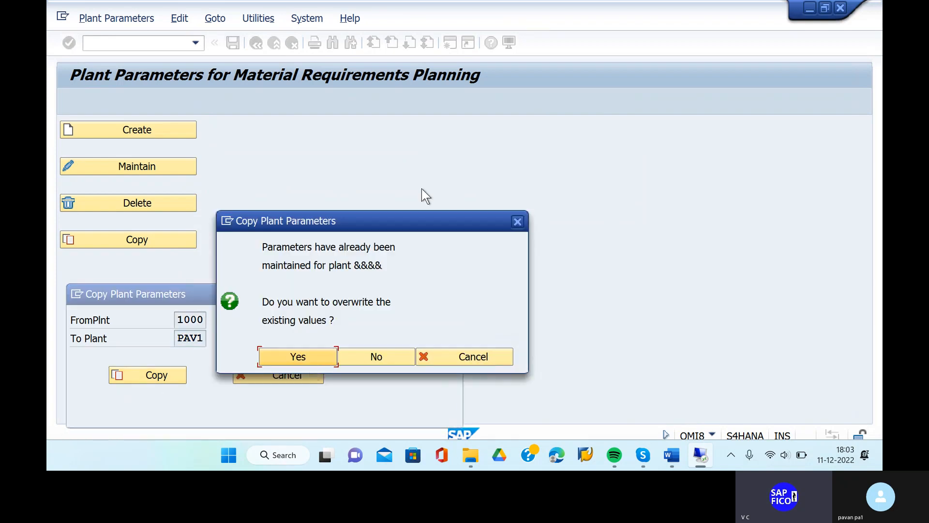
pyautogui.click(291, 358)
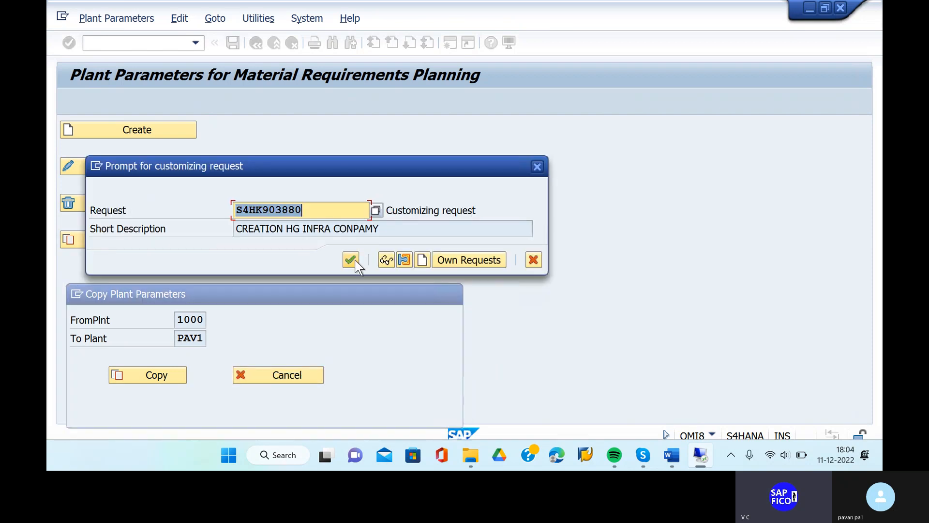
pyautogui.click(356, 260)
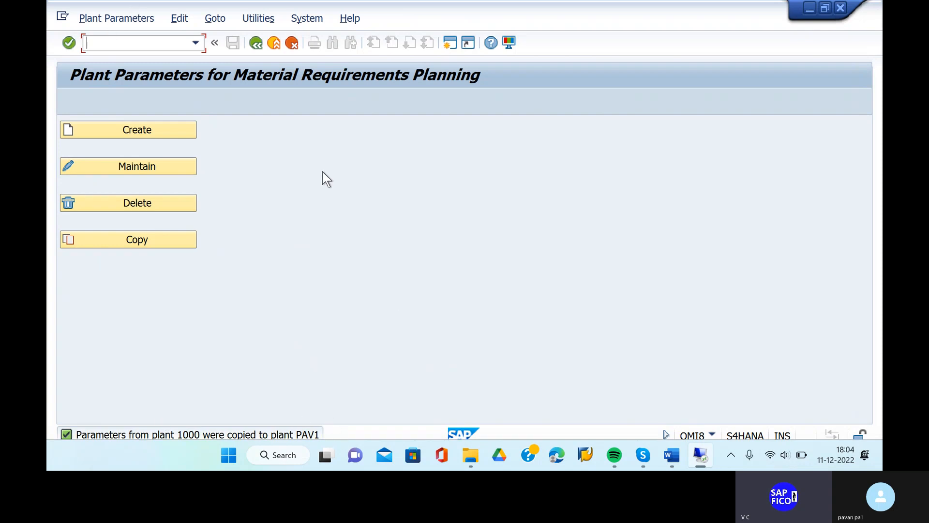
# Switch to the Word checklist and append the transaction code OMA18 to item 8, creation of plant parameters
pyautogui.moveTo(672, 455)
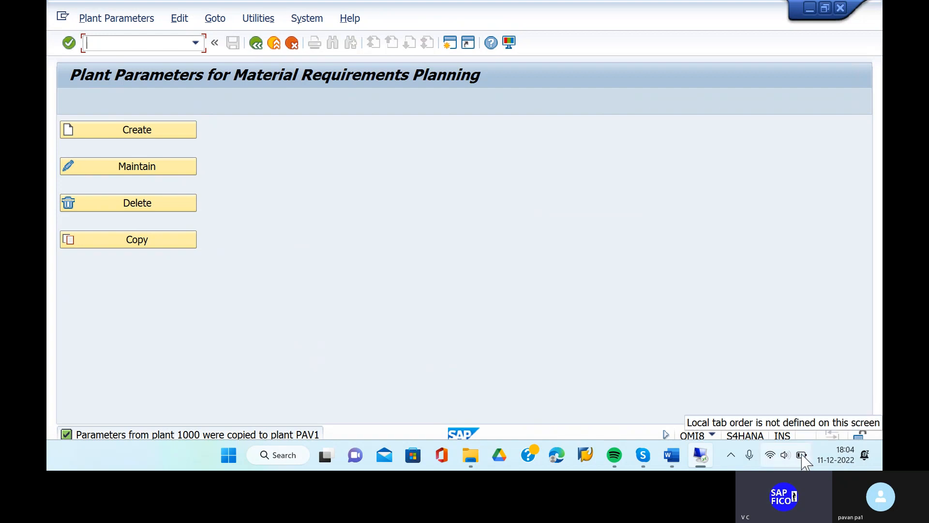
pyautogui.moveTo(805, 461)
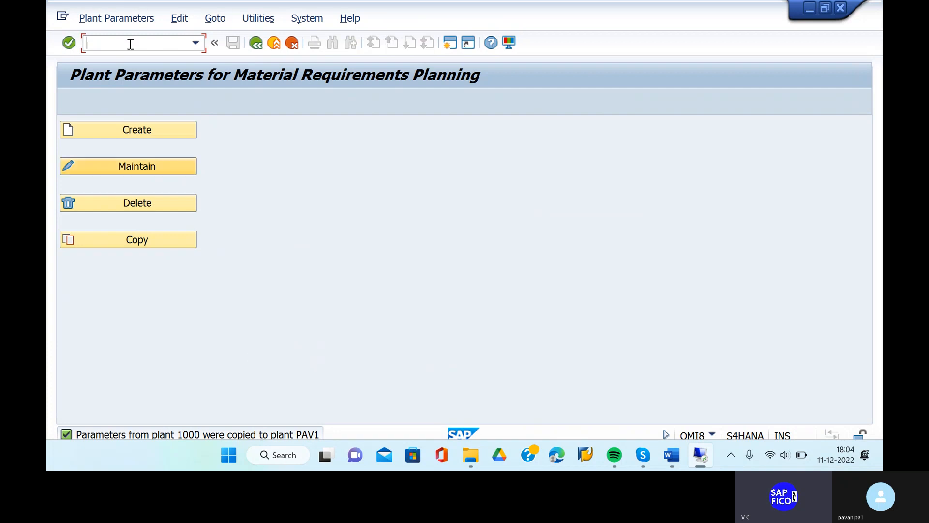
pyautogui.click(673, 462)
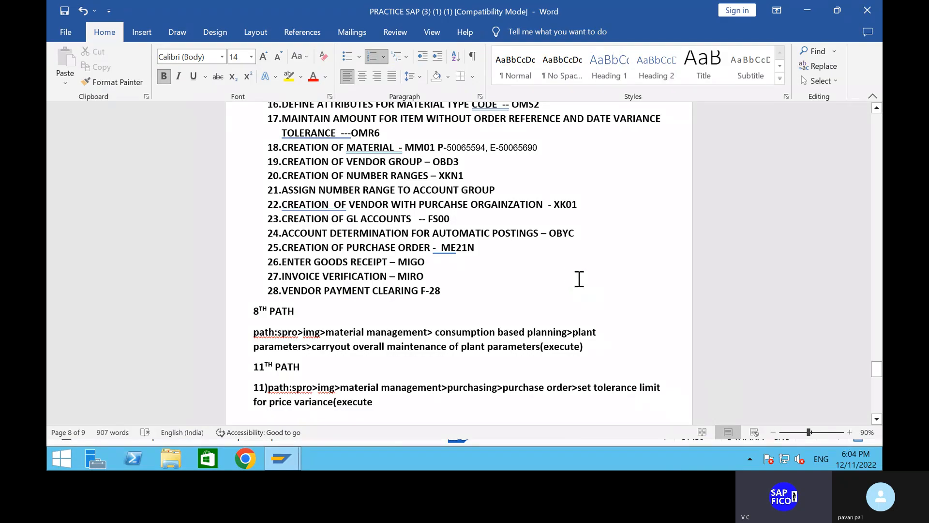
pyautogui.scroll(5, 579, 278)
pyautogui.click(496, 186)
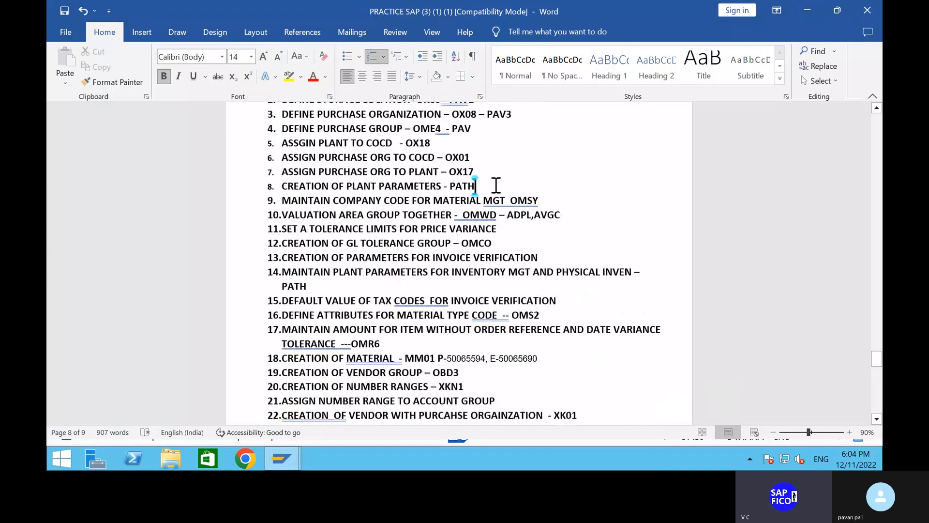
pyautogui.write('–')
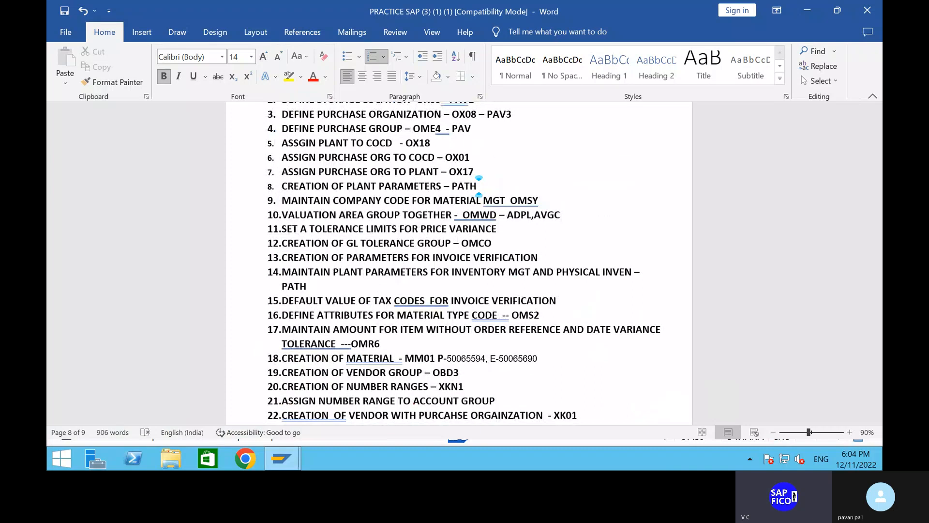
pyautogui.write(' OMA18')
# Check the plant parameters transaction code in the SAP remote session and return to the Word checklist
pyautogui.click(282, 458)
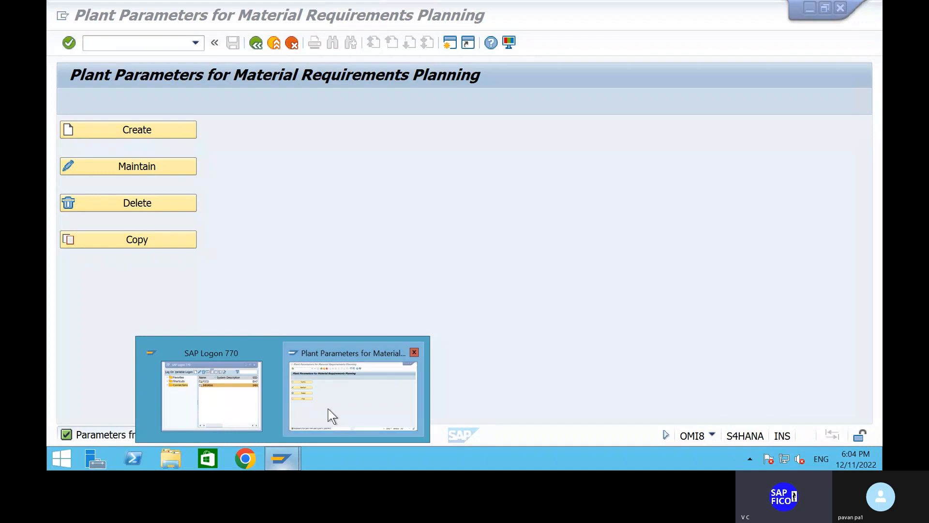
pyautogui.click(699, 382)
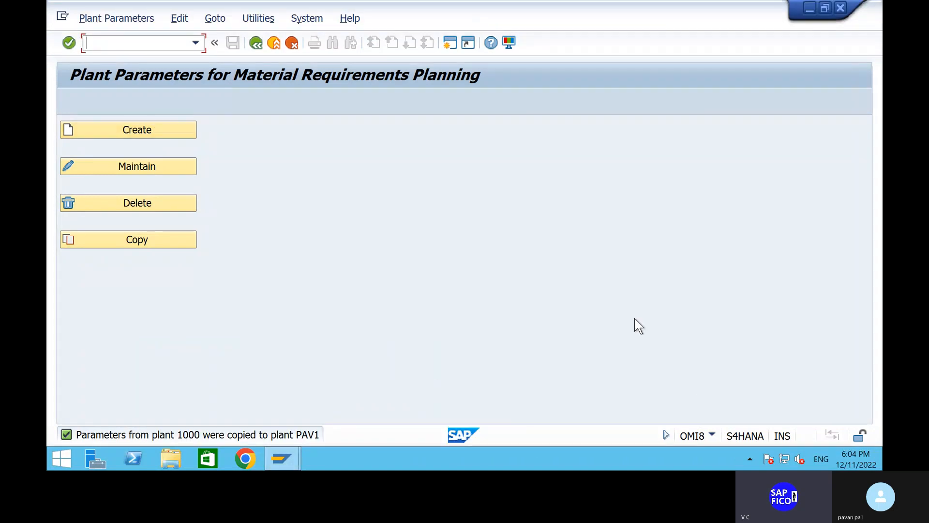
pyautogui.moveTo(644, 6)
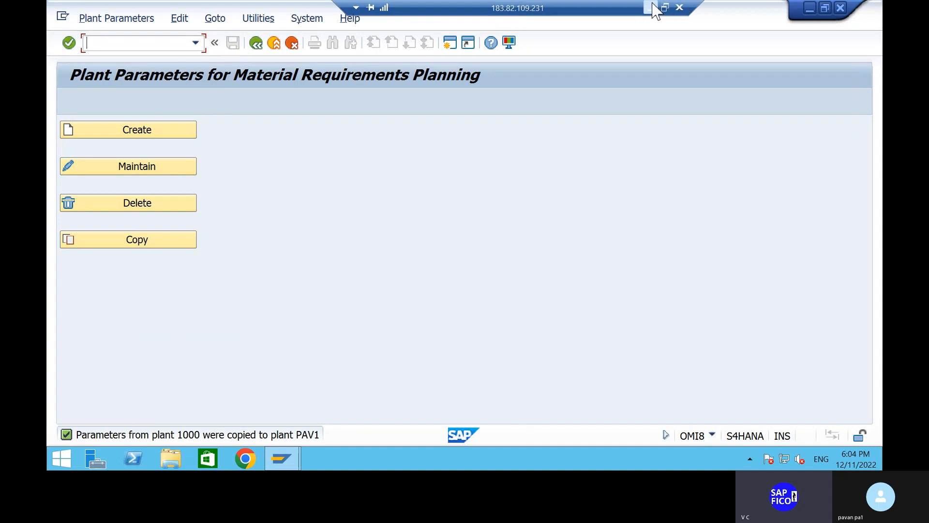
pyautogui.click(652, 6)
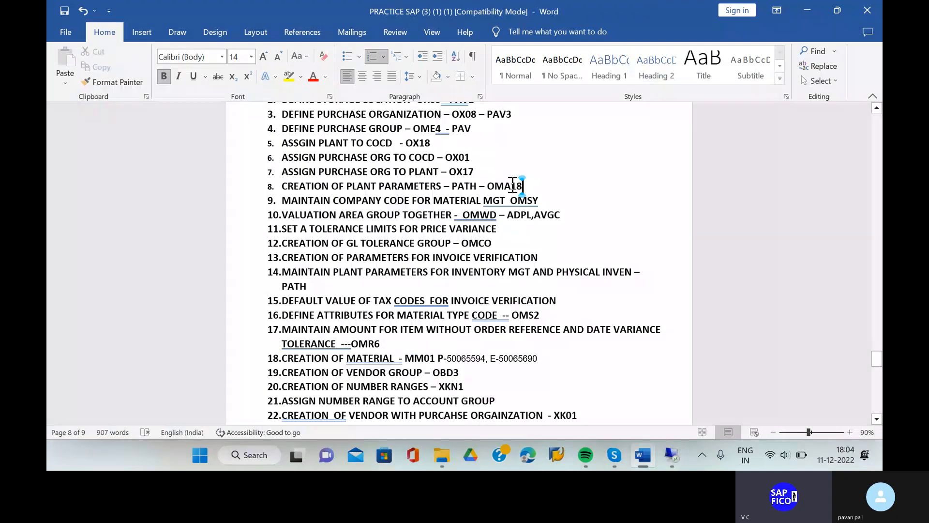
# Correct the code in item 8 to OM18 and insert a hyphen before OMSY in item 9
pyautogui.moveTo(544, 202); pyautogui.dragTo(279, 210)
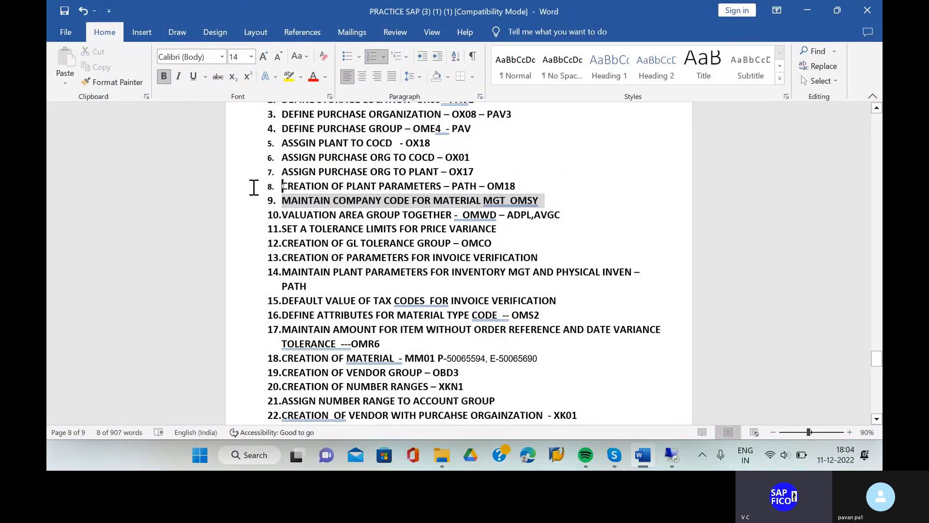
pyautogui.click(582, 203)
pyautogui.click(511, 200)
pyautogui.write('-')
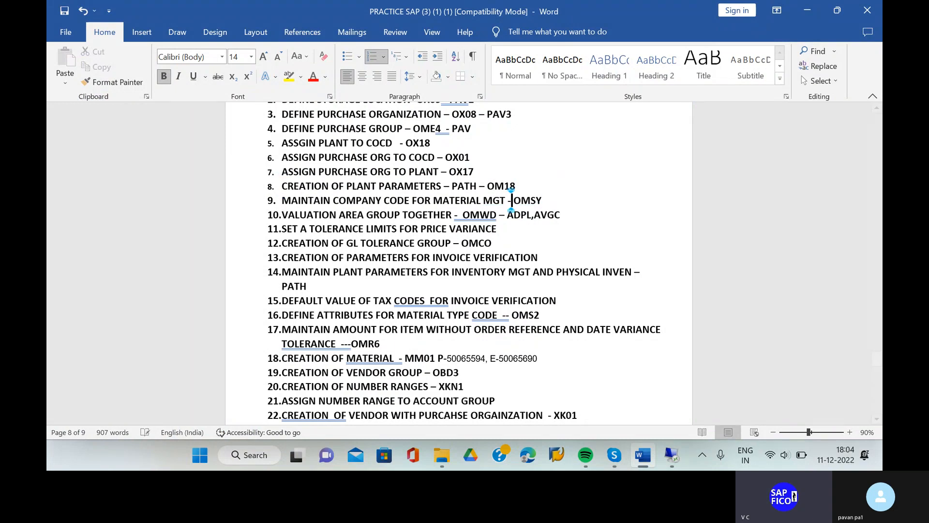
# Switch to the SAP remote session, open transaction OMSY and position the company code list on SHIP
pyautogui.click(672, 455)
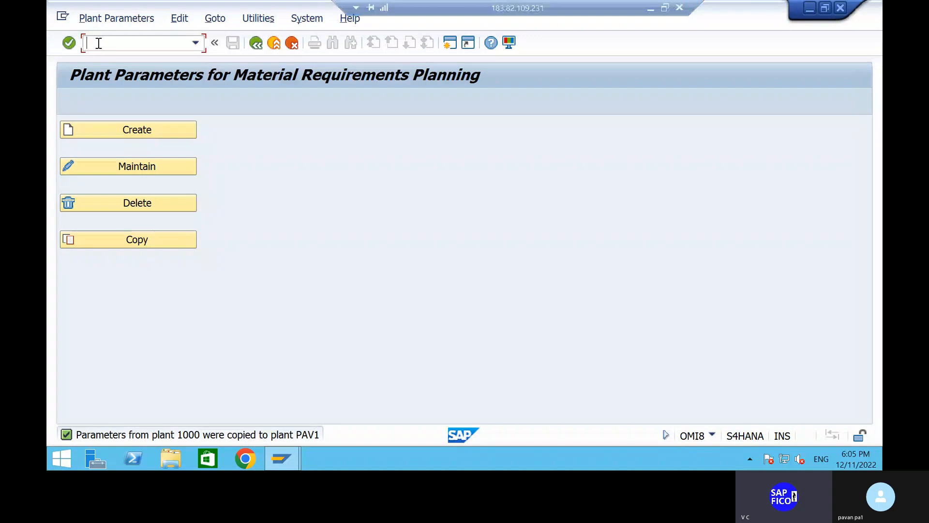
pyautogui.write('/NOMSY')
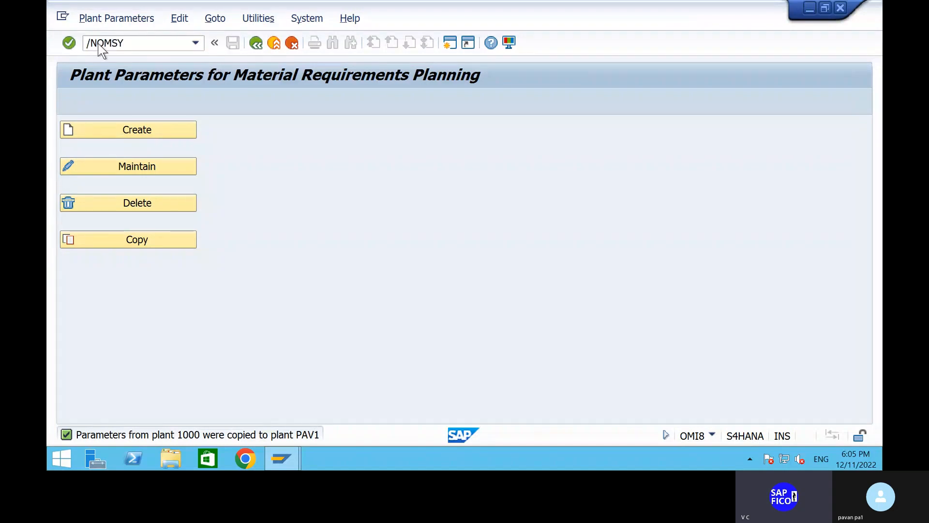
pyautogui.press('Return')
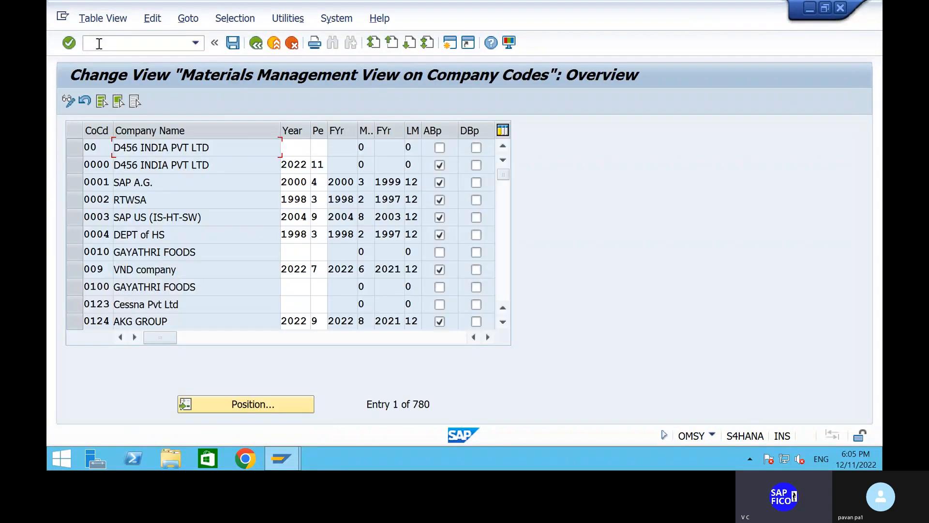
pyautogui.click(269, 403)
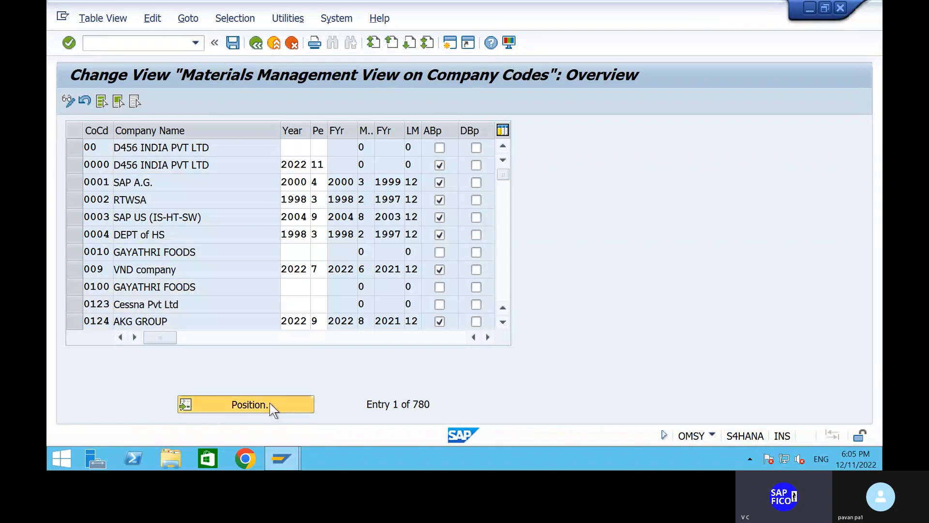
pyautogui.write('SHIP')
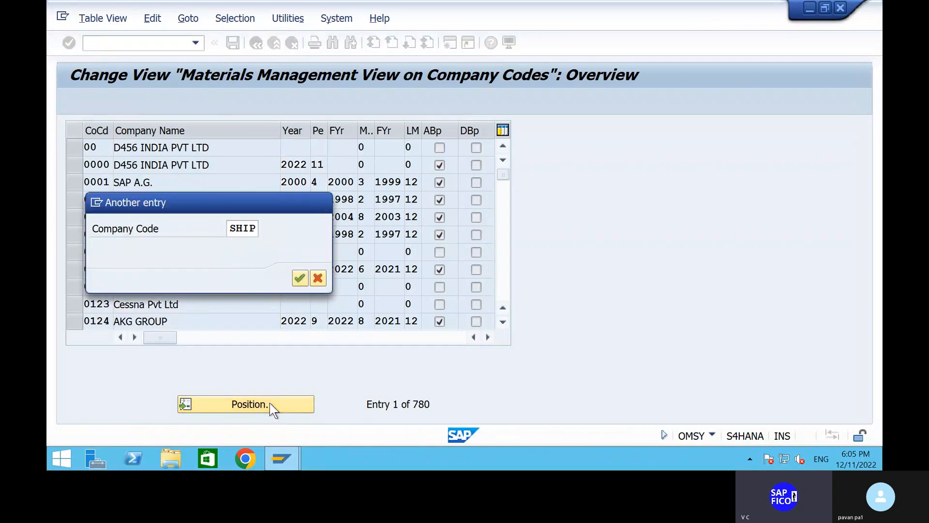
pyautogui.press('Return')
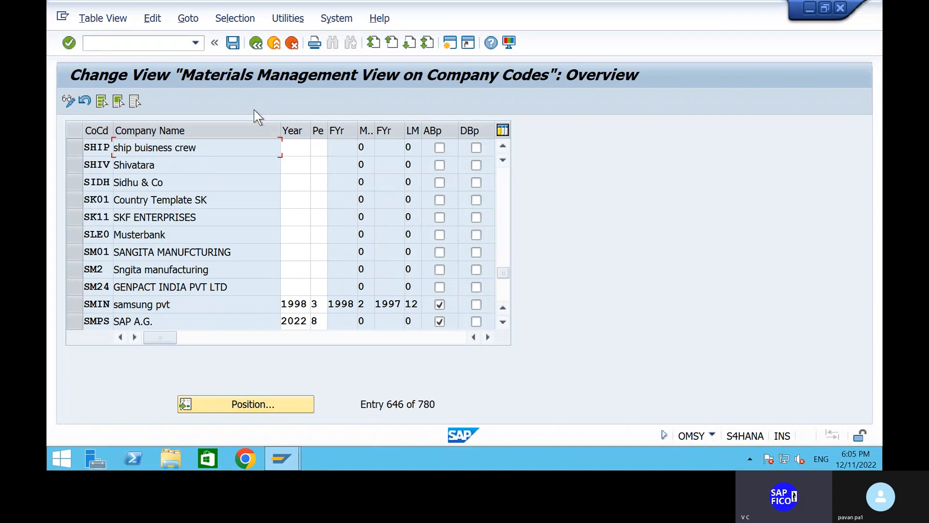
# Set year 2022 and period 9 for company code SHIP, allow posting to the previous period, and save to the proposed customizing request
pyautogui.click(295, 149)
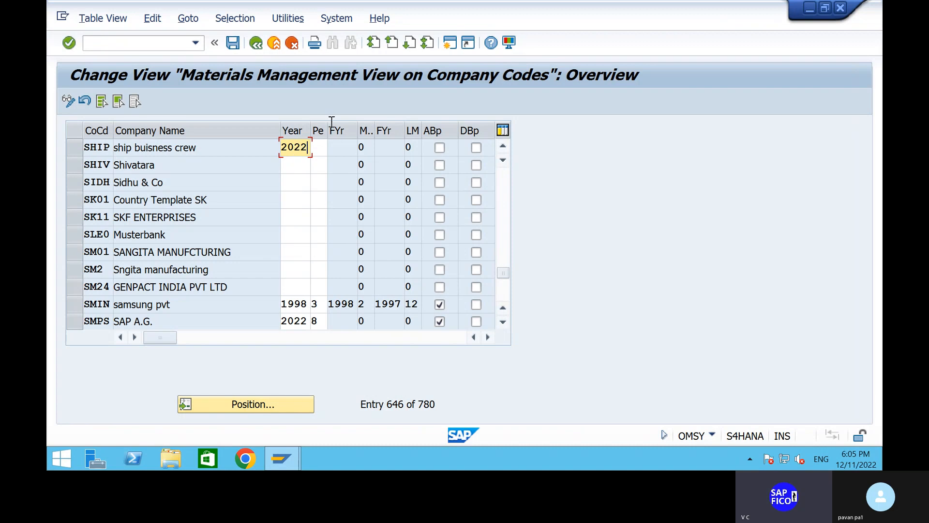
pyautogui.click(318, 147)
pyautogui.write('9')
pyautogui.press('Return')
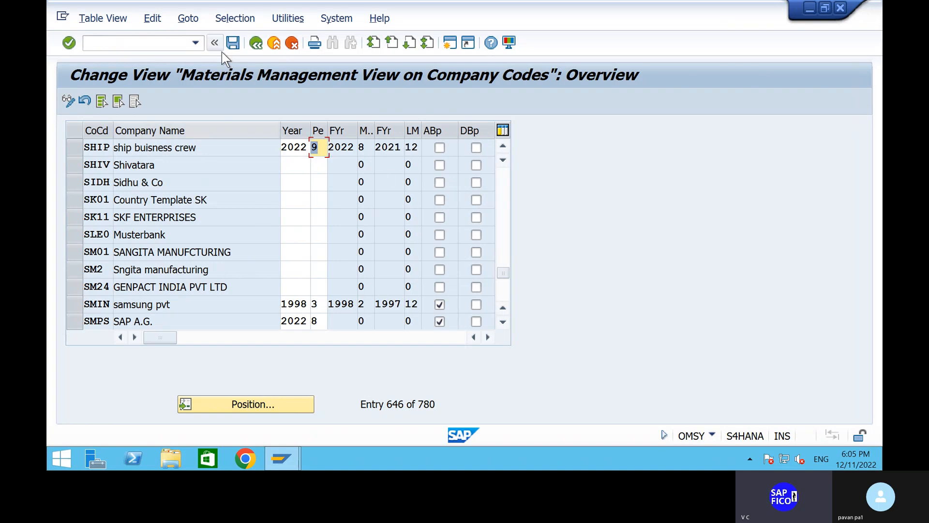
pyautogui.click(449, 149)
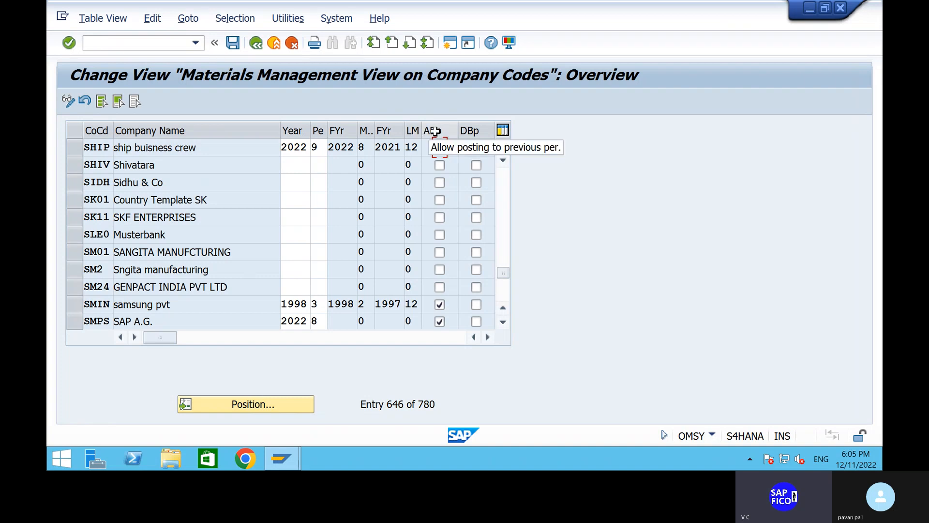
pyautogui.click(235, 45)
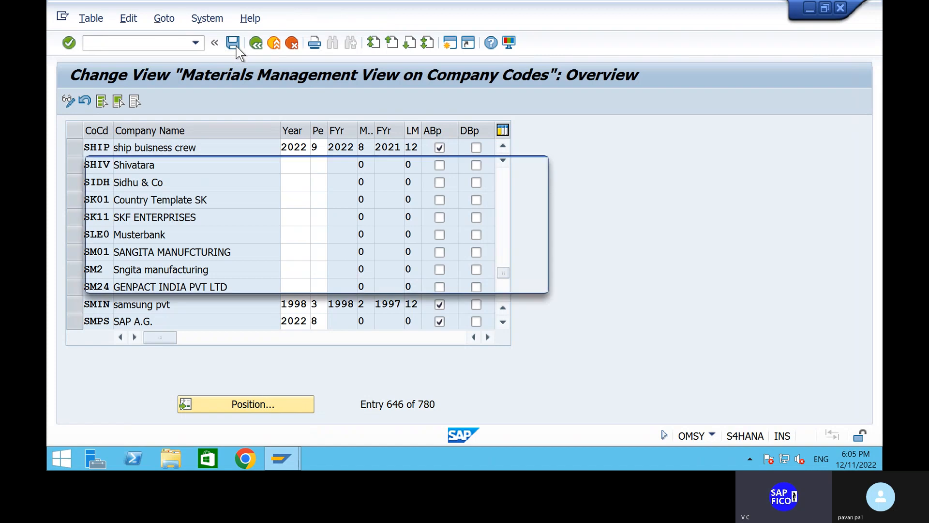
pyautogui.click(347, 280)
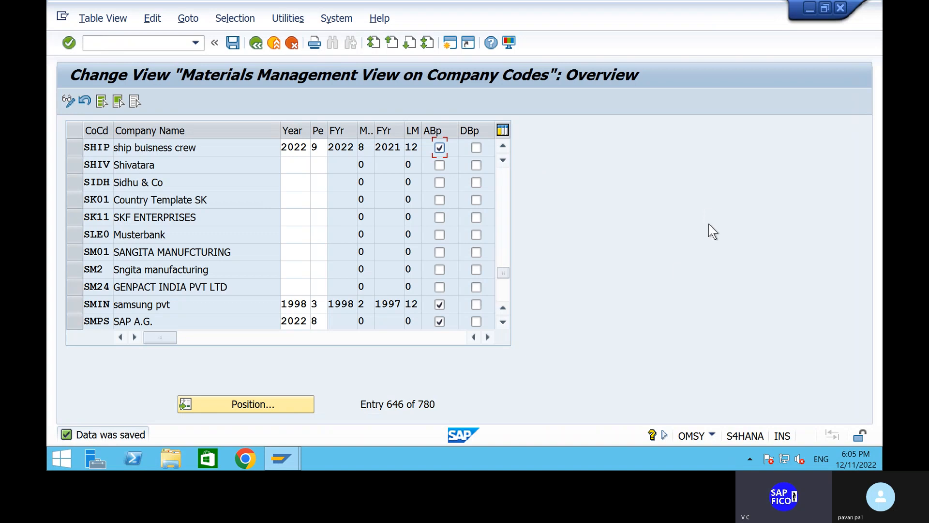
# Return to the Word checklist and locate item 10, the valuation area grouping with OMWD
pyautogui.moveTo(605, 5)
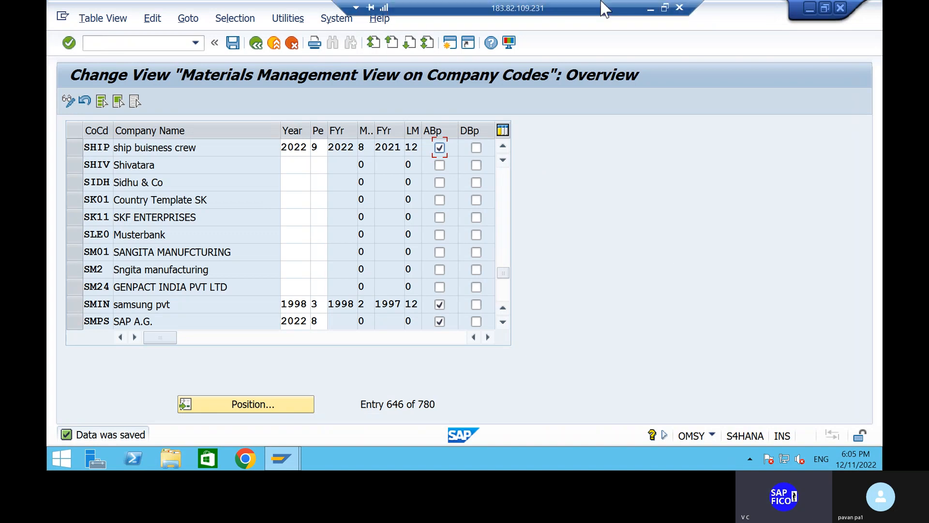
pyautogui.click(650, 8)
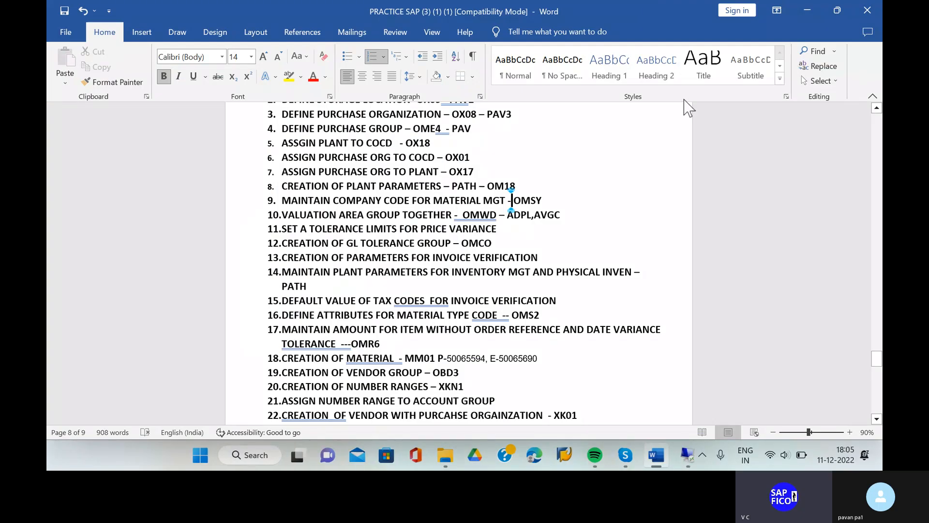
pyautogui.click(561, 215)
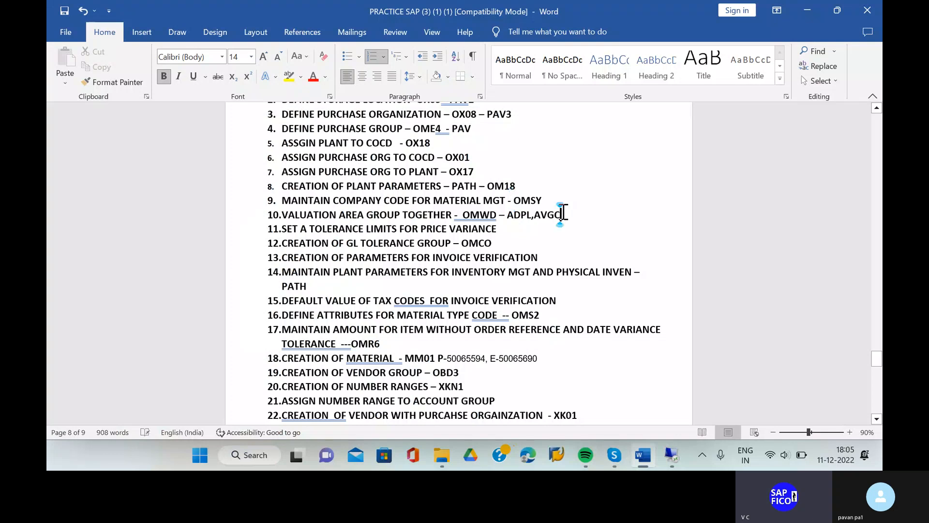
pyautogui.click(277, 214)
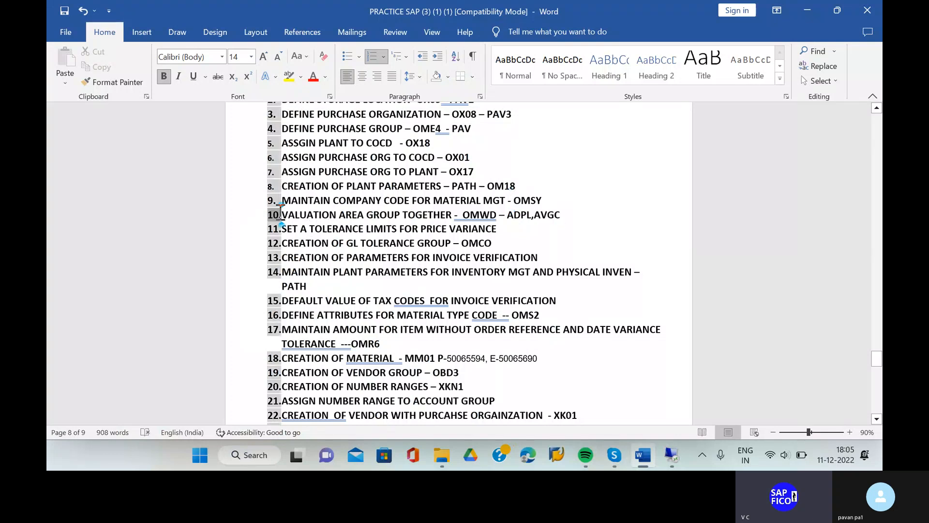
pyautogui.moveTo(281, 213)
pyautogui.mouseDown()
pyautogui.moveTo(390, 211)
pyautogui.moveTo(268, 217)
pyautogui.mouseUp()
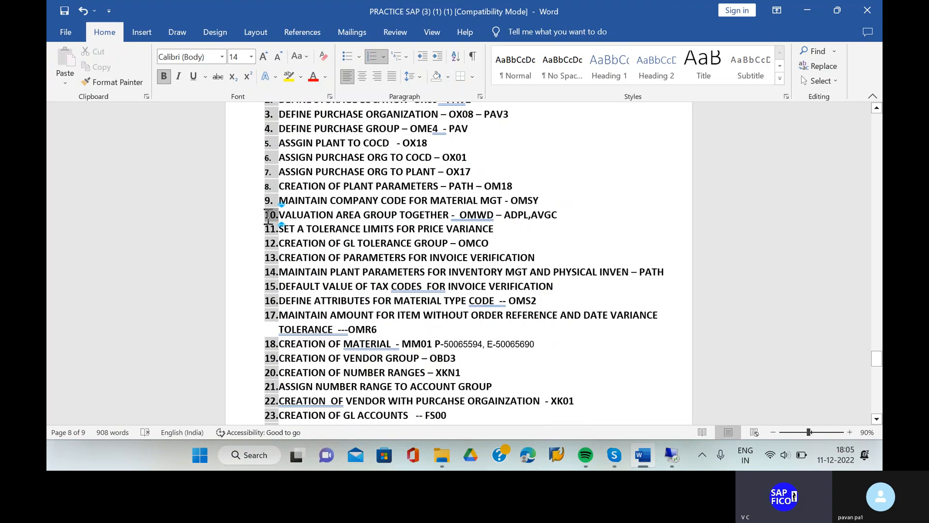
pyautogui.doubleClick(287, 214)
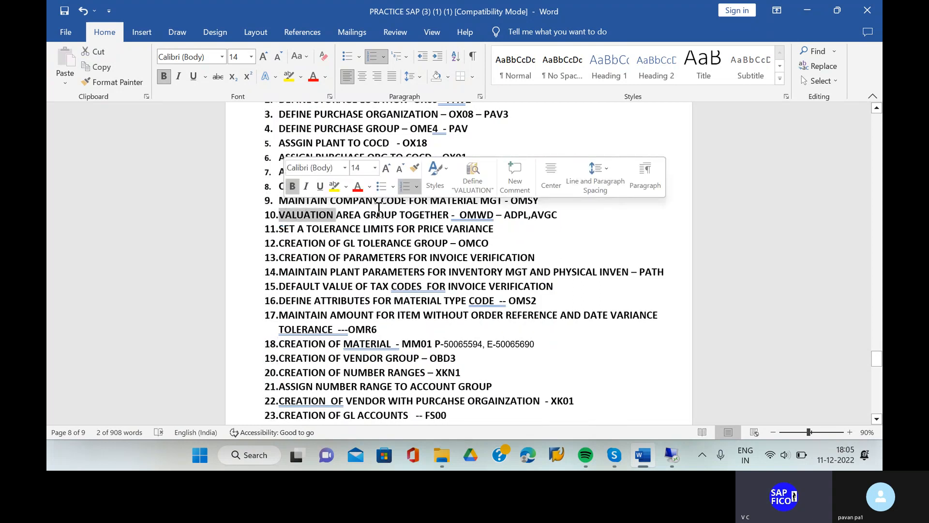
pyautogui.click(453, 213)
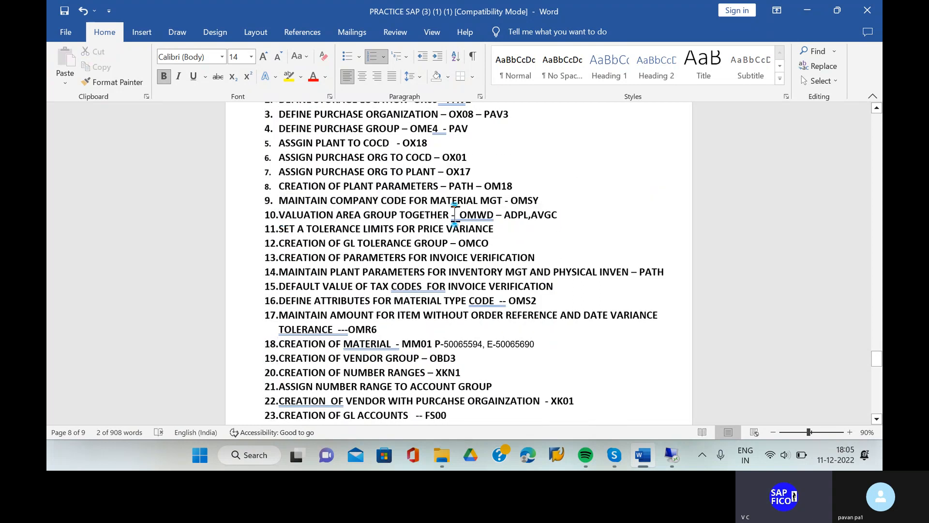
pyautogui.click(493, 215)
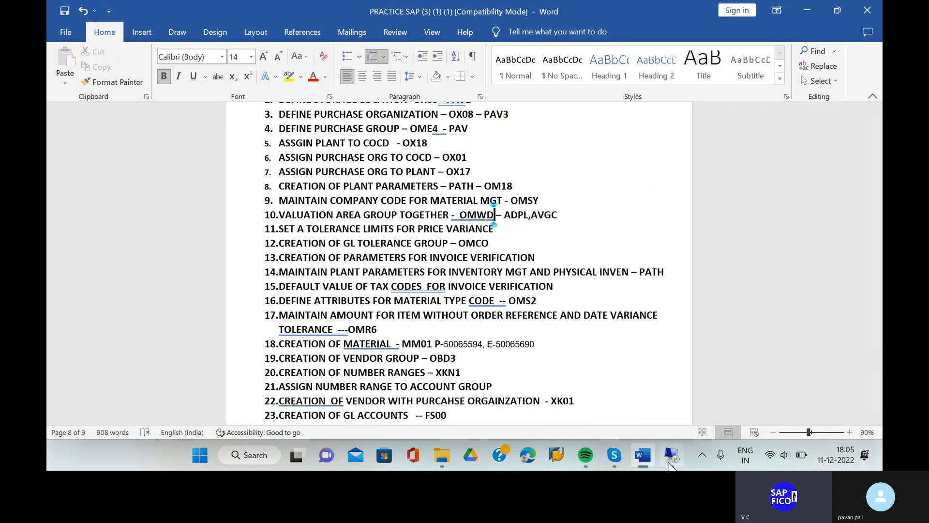
# Switch to the SAP remote session, open transaction OMWD and position the valuation area list on PAV1
pyautogui.click(672, 456)
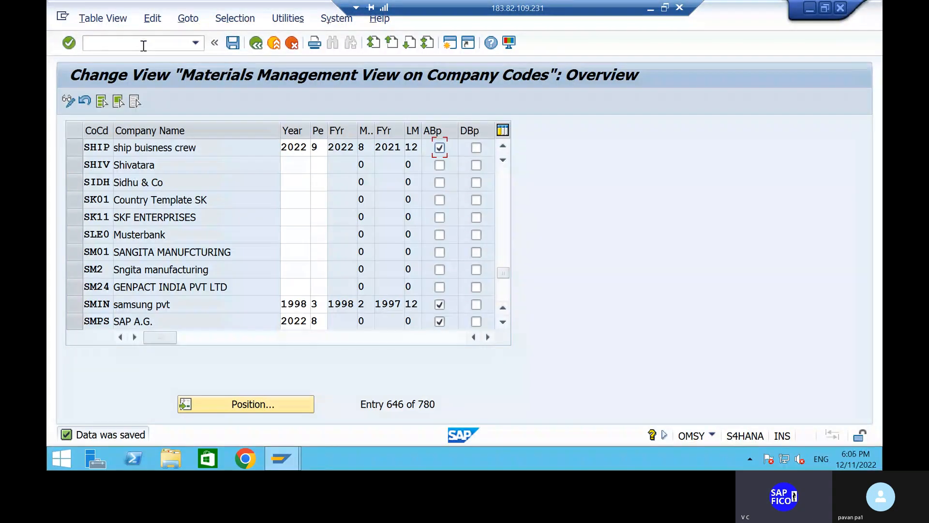
pyautogui.click(144, 46)
pyautogui.write('/NOB52')
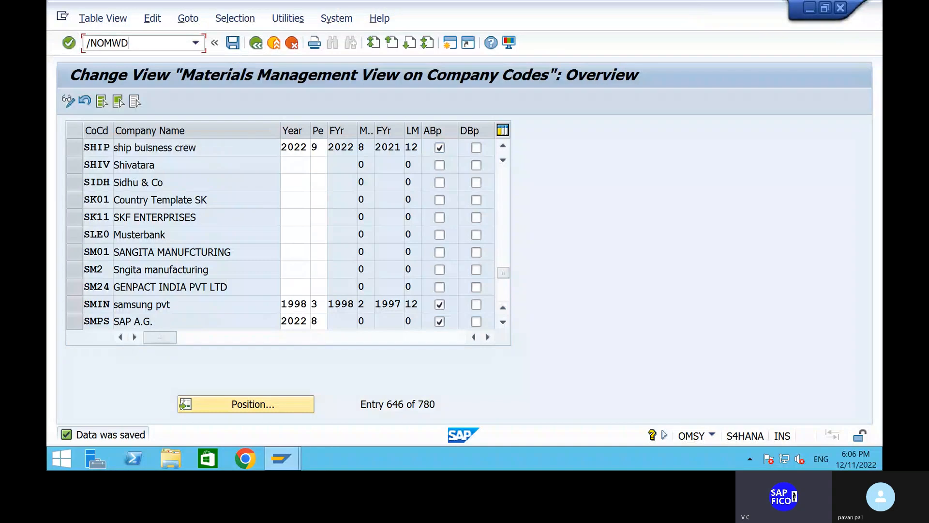
pyautogui.press('Return')
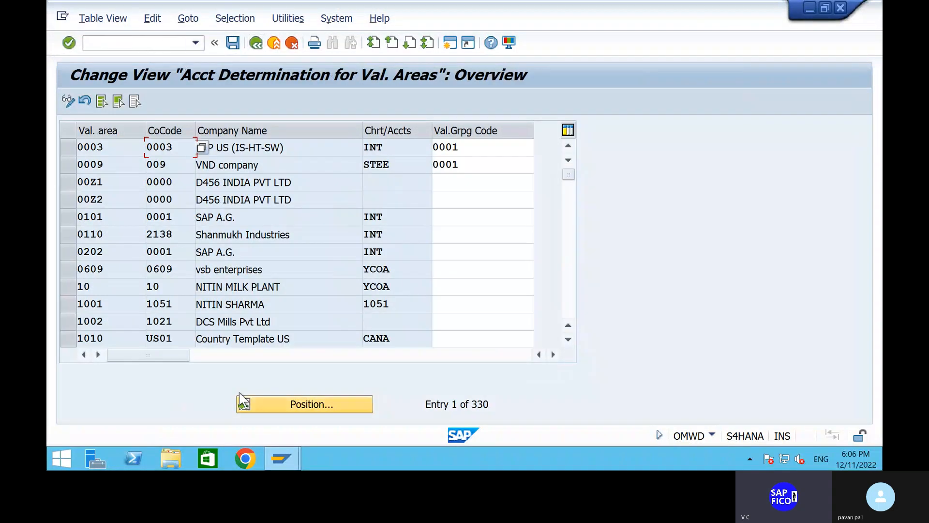
pyautogui.click(298, 408)
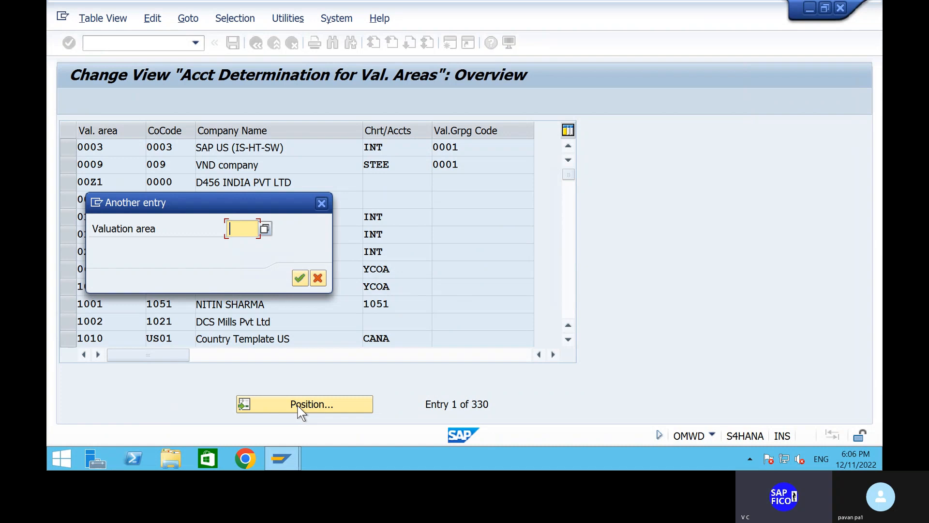
pyautogui.write('PAV1')
pyautogui.press('Return')
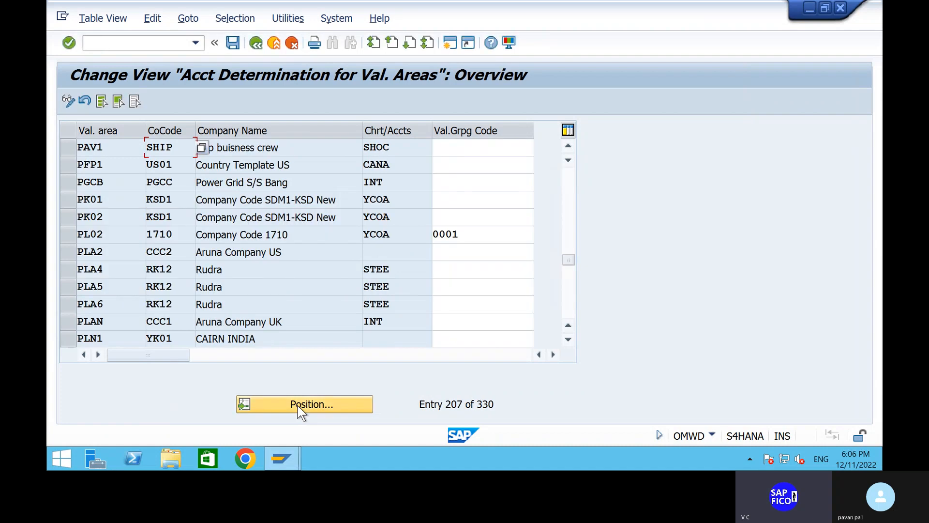
# Assign valuation grouping code PAV1 to valuation area PAV1 and save to the proposed customizing request
pyautogui.click(465, 154)
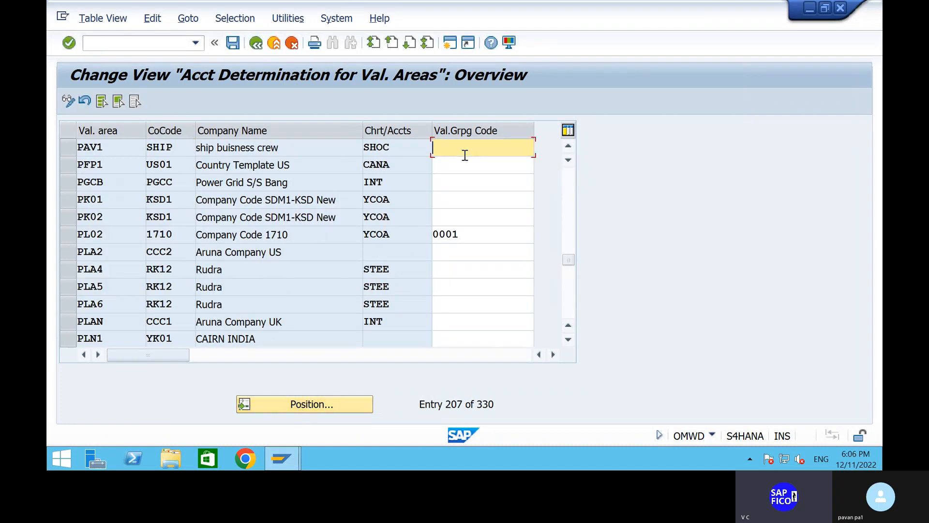
pyautogui.write('PAV1')
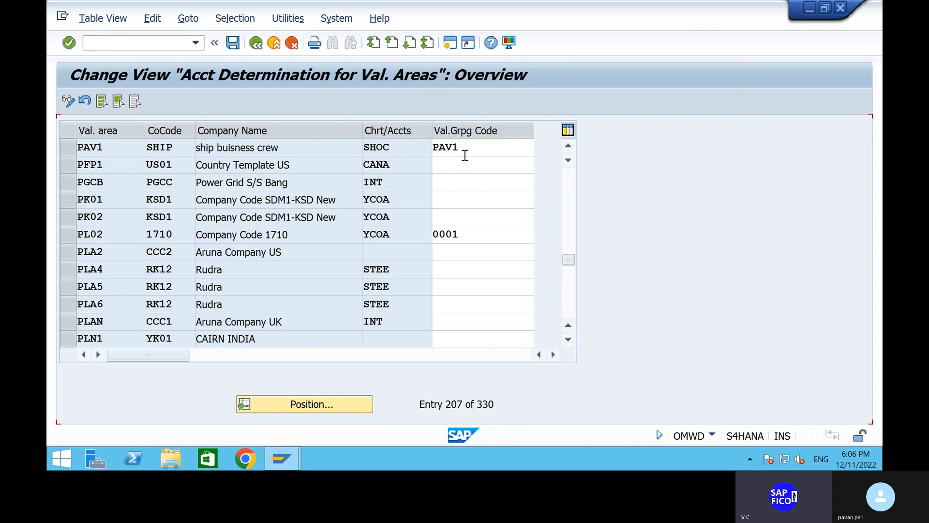
pyautogui.doubleClick(465, 155)
pyautogui.click(233, 43)
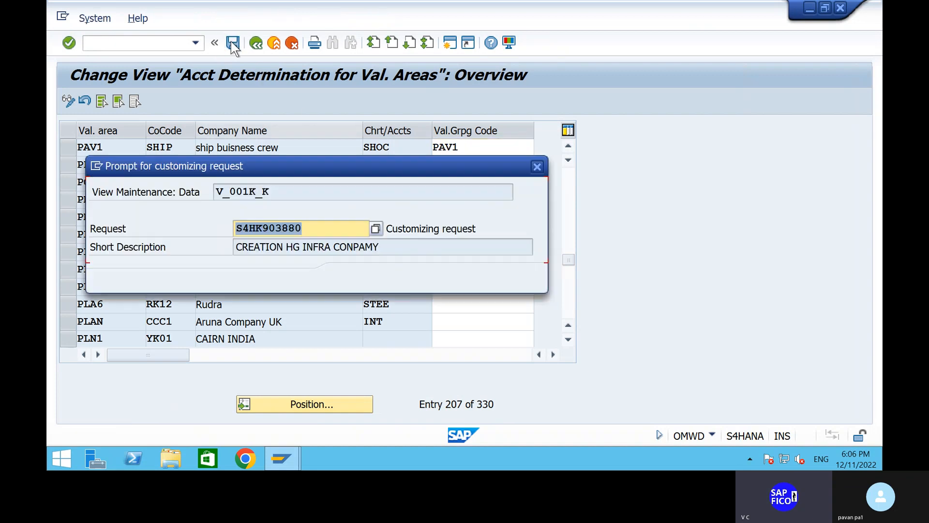
pyautogui.click(352, 278)
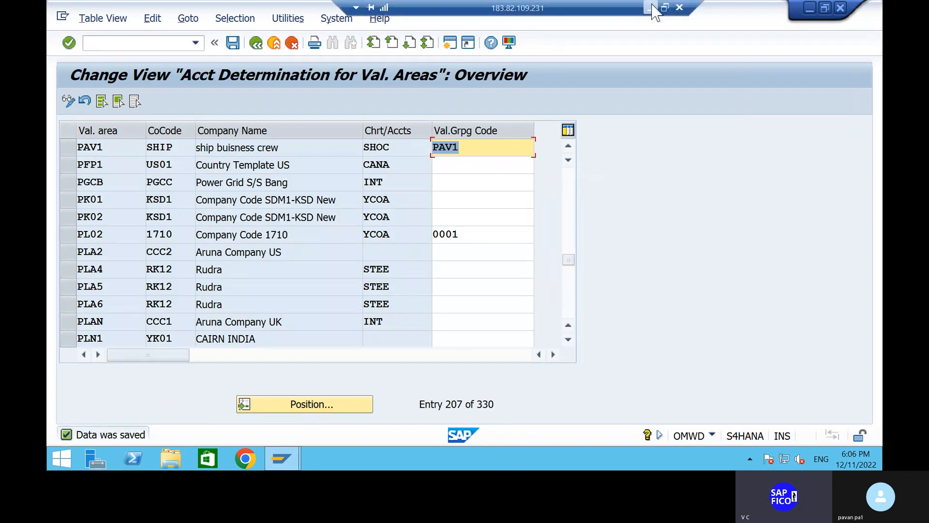
# Return to the Word checklist and replace ADPL,AVGC in item 10 with PAV1
pyautogui.click(651, 7)
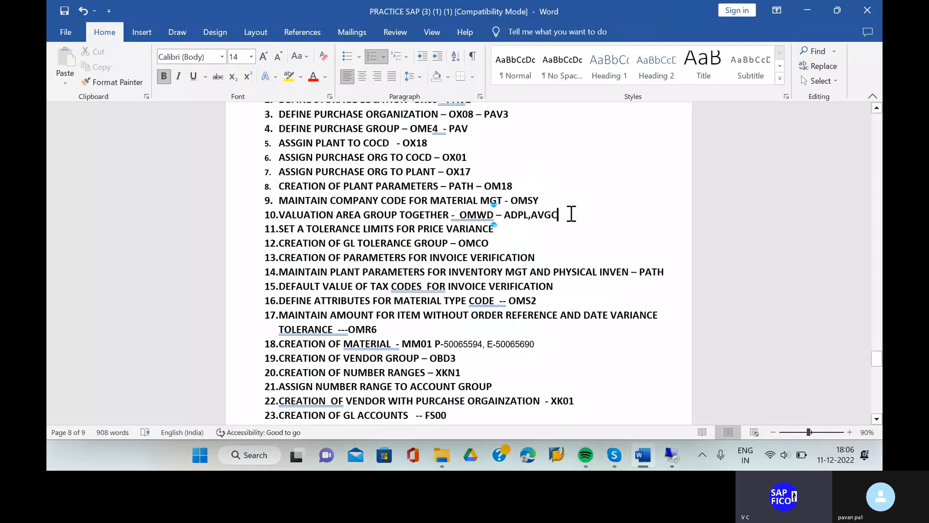
pyautogui.press('BackSpace')
pyautogui.press('BackSpace')
pyautogui.press('BackSpace')
pyautogui.press('BackSpace')
pyautogui.press('BackSpace')
pyautogui.press('BackSpace')
pyautogui.press('BackSpace')
pyautogui.press('BackSpace')
pyautogui.press('BackSpace')
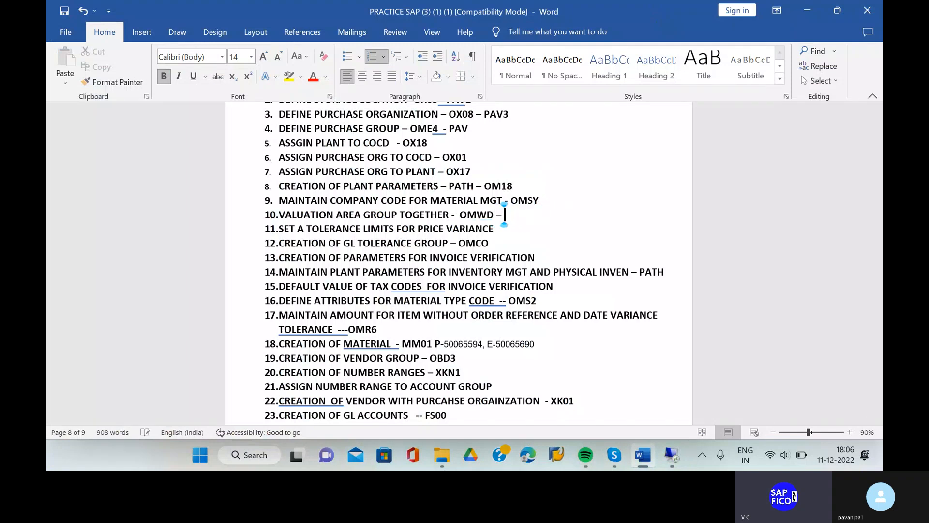
pyautogui.write('PAV1')
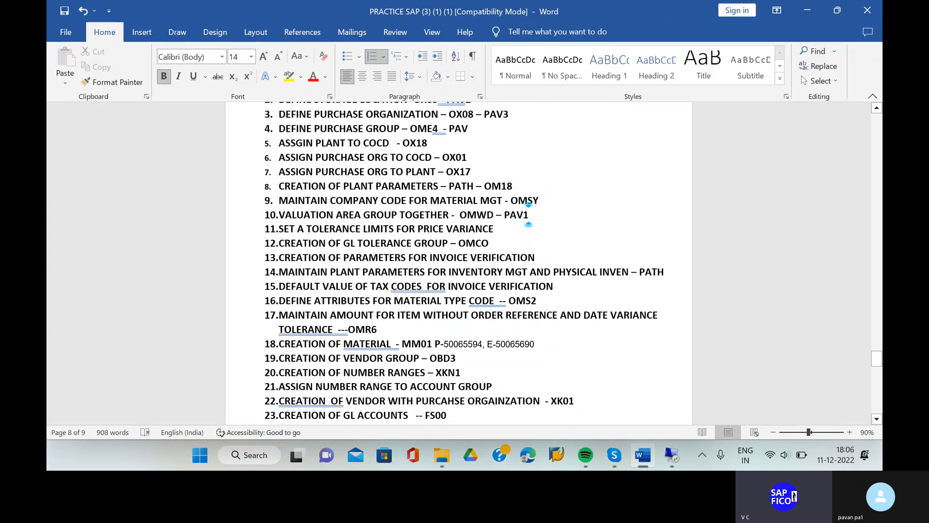
pyautogui.click(508, 234)
pyautogui.tripleClick(438, 232)
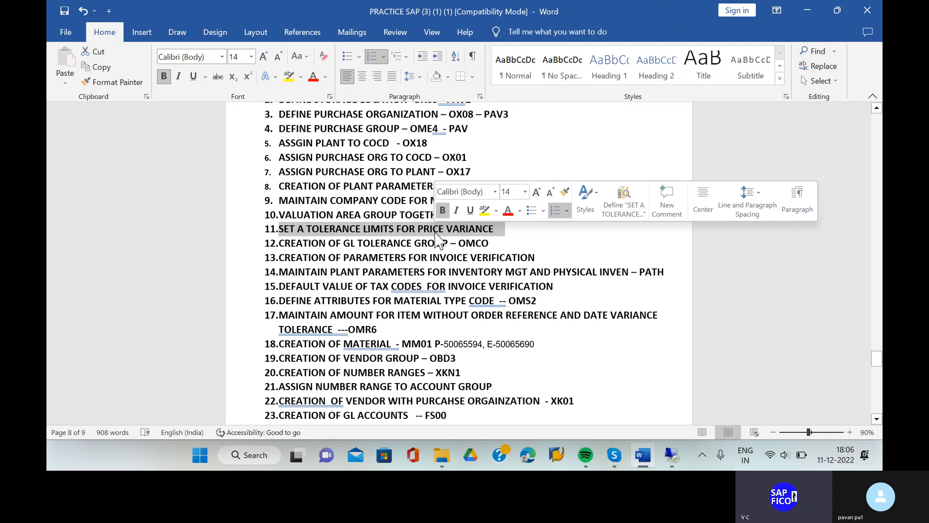
pyautogui.click(552, 234)
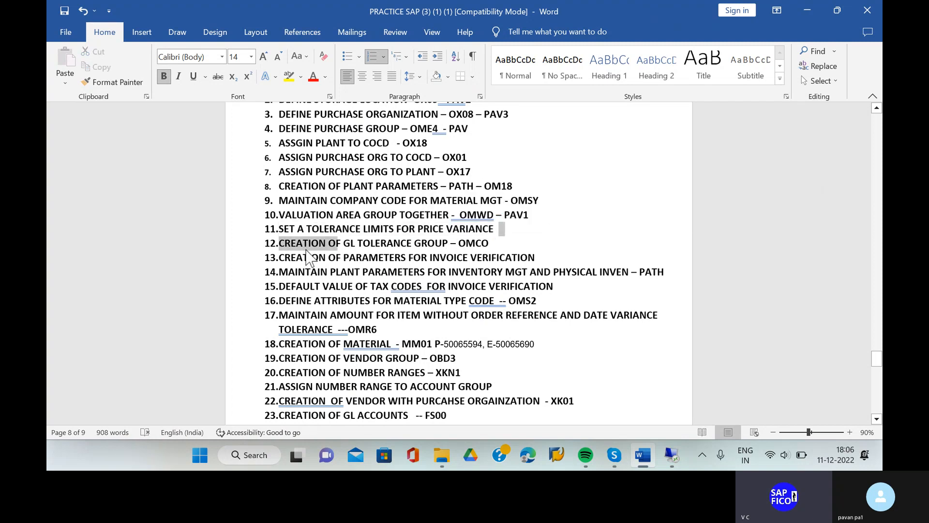
pyautogui.tripleClick(298, 232)
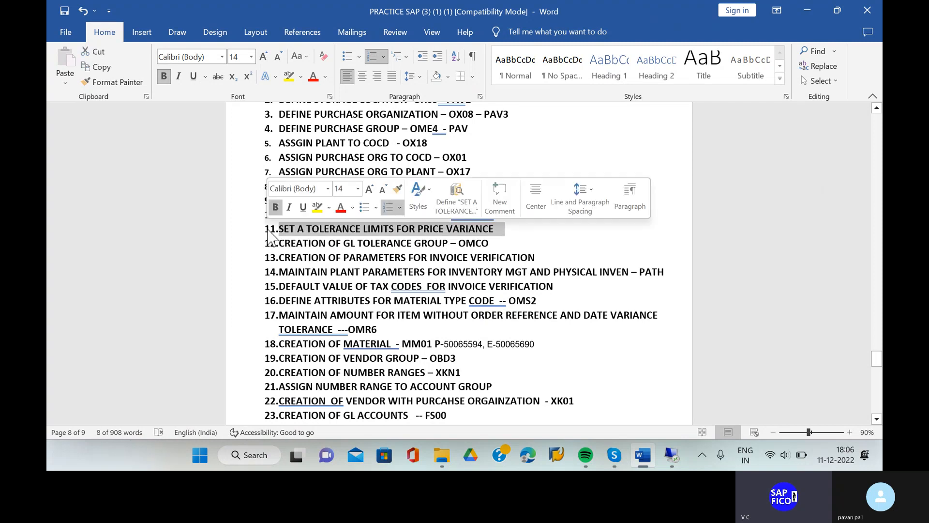
pyautogui.click(513, 238)
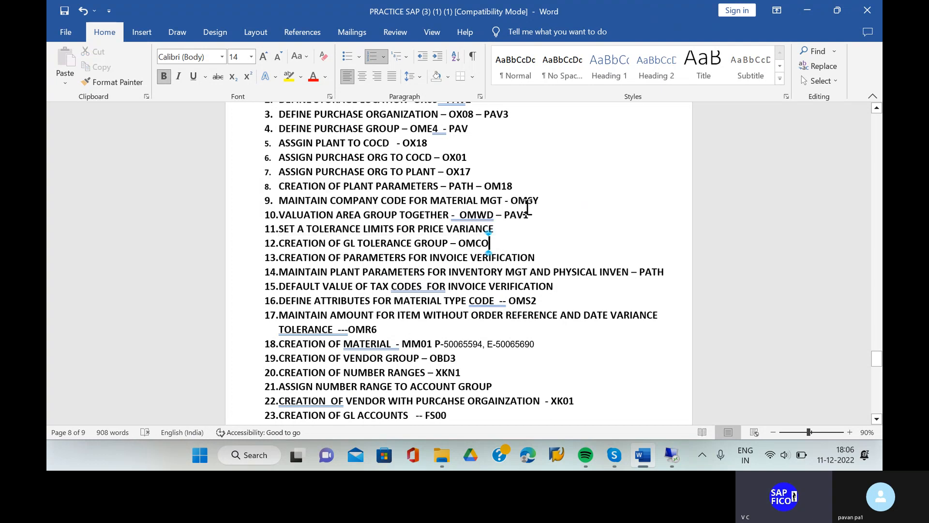
# Append ", PAV1 VALUATION AREA)" to the end of checklist item 10
pyautogui.click(531, 215)
pyautogui.click(504, 217)
pyautogui.click(535, 215)
pyautogui.write(', ')
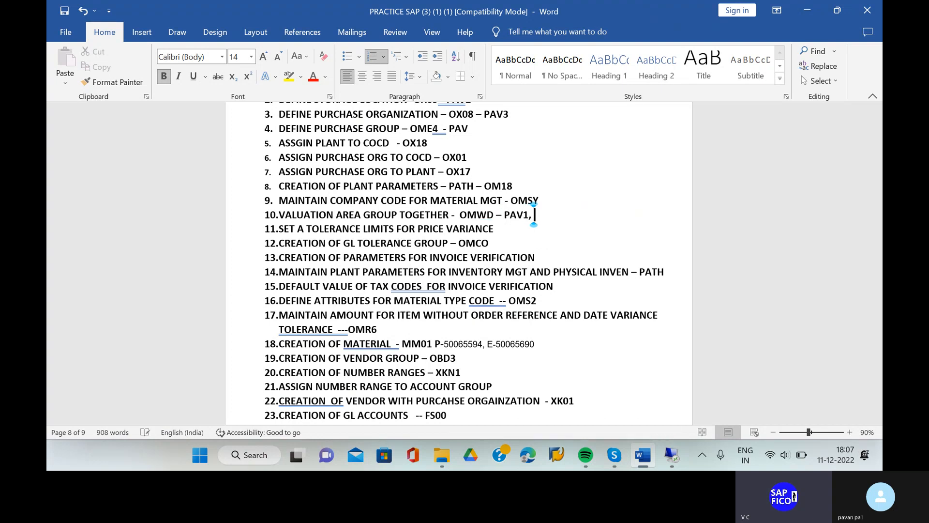
pyautogui.write('PAV1 VALUATION AREA')
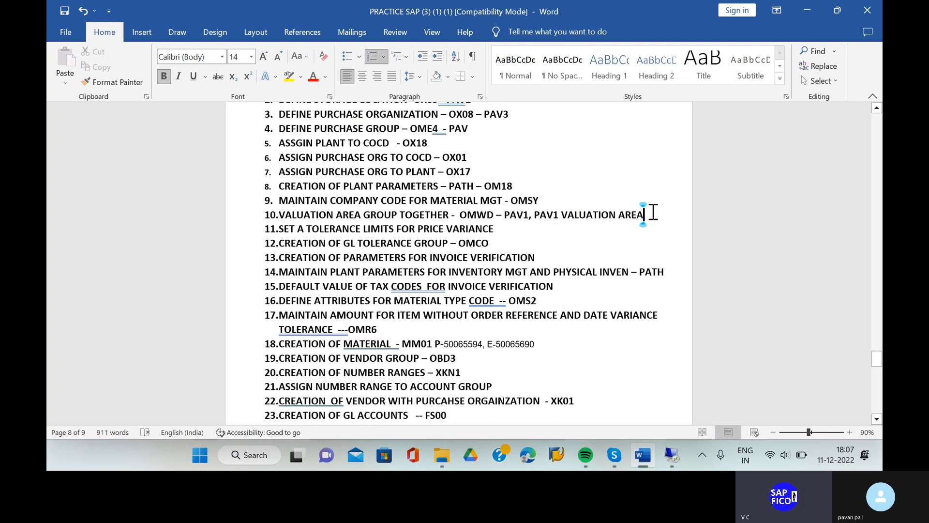
pyautogui.write(')')
pyautogui.keyDown('shift'); pyautogui.click(533, 214); pyautogui.keyUp('shift')
pyautogui.press('BackSpace')
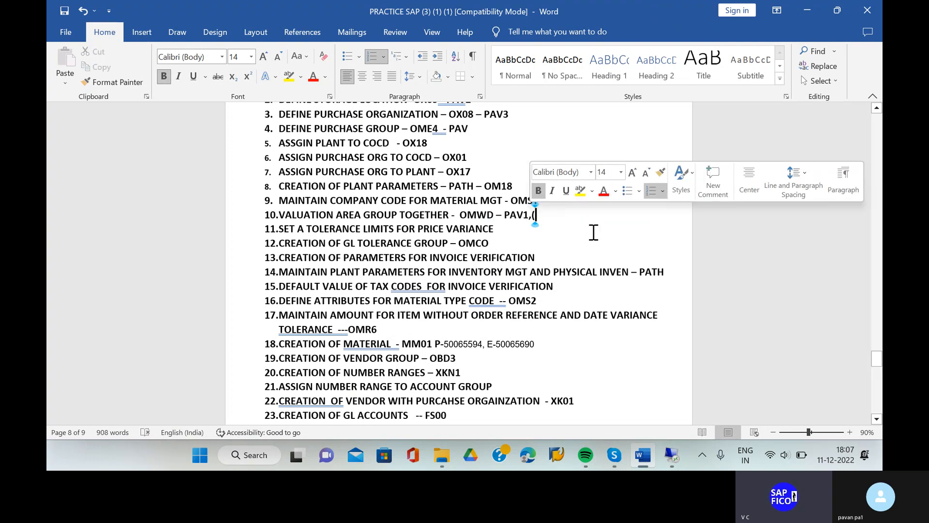
pyautogui.hotkey('ctrl', 'z')
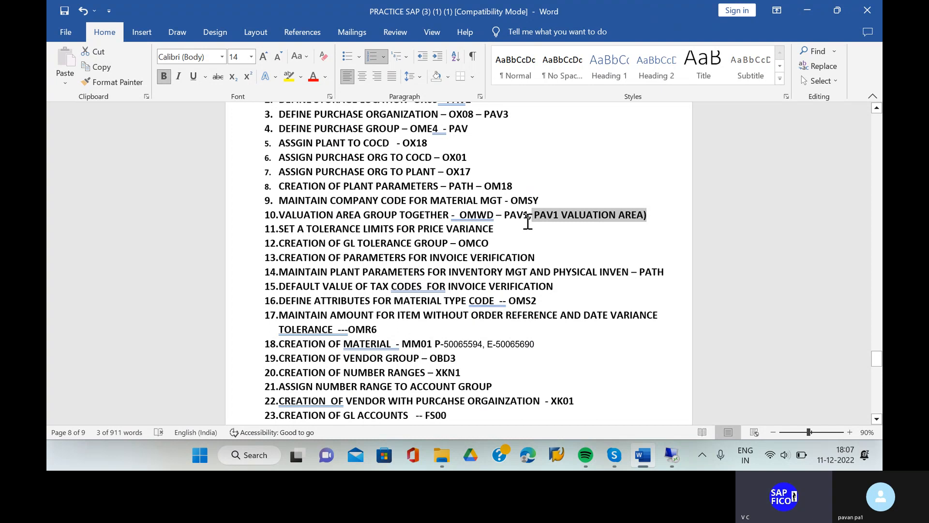
# Insert an opening parenthesis before the appended "PAV1 VALUATION AREA" note in item 10
pyautogui.click(532, 214)
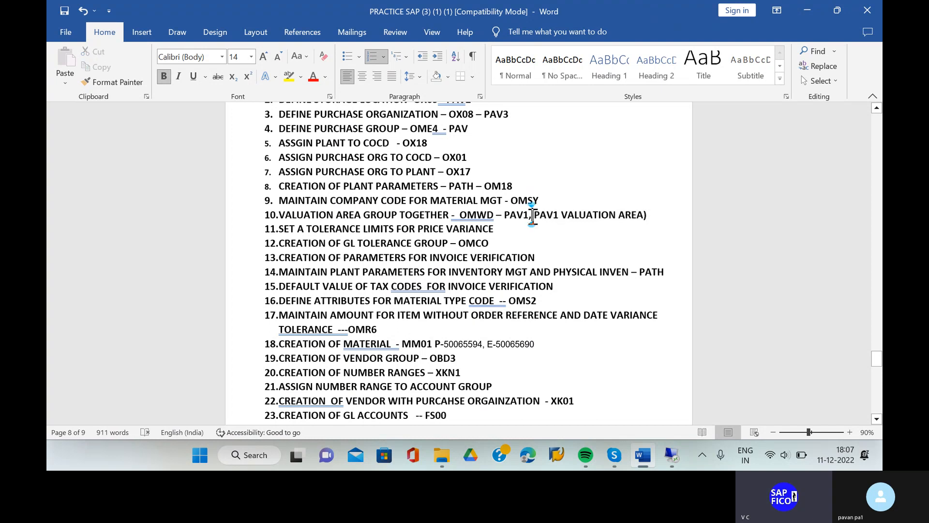
pyautogui.write('(')
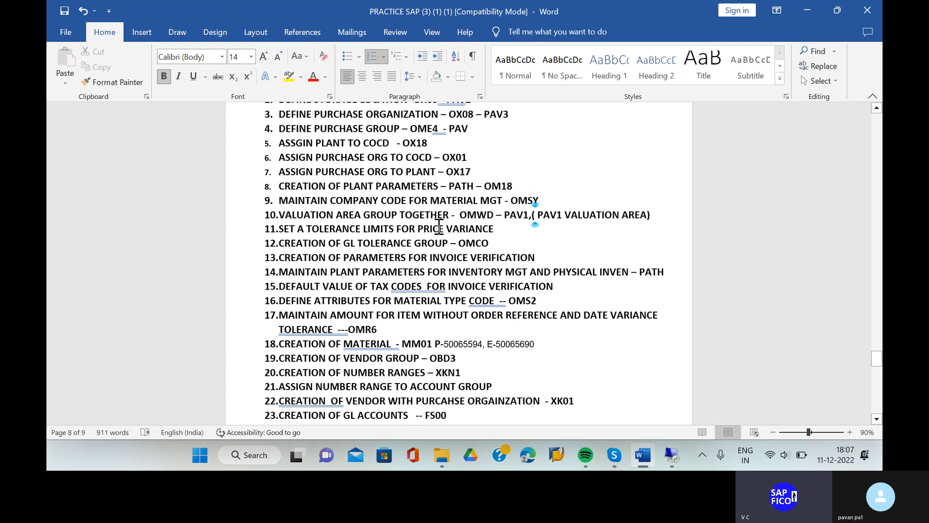
pyautogui.click(499, 233)
# Switch to the SAP remote session, open transaction SPRO and display the SAP Reference IMG
pyautogui.click(673, 458)
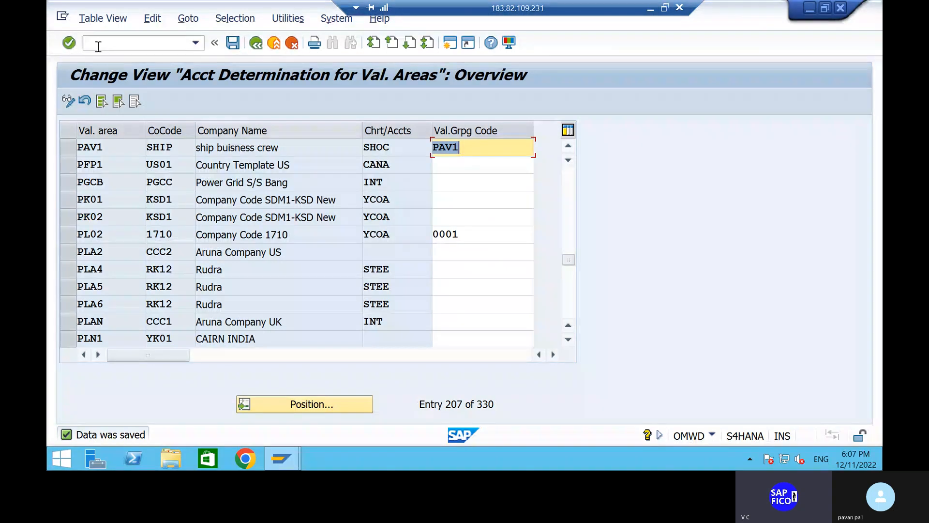
pyautogui.click(98, 46)
pyautogui.write('/N')
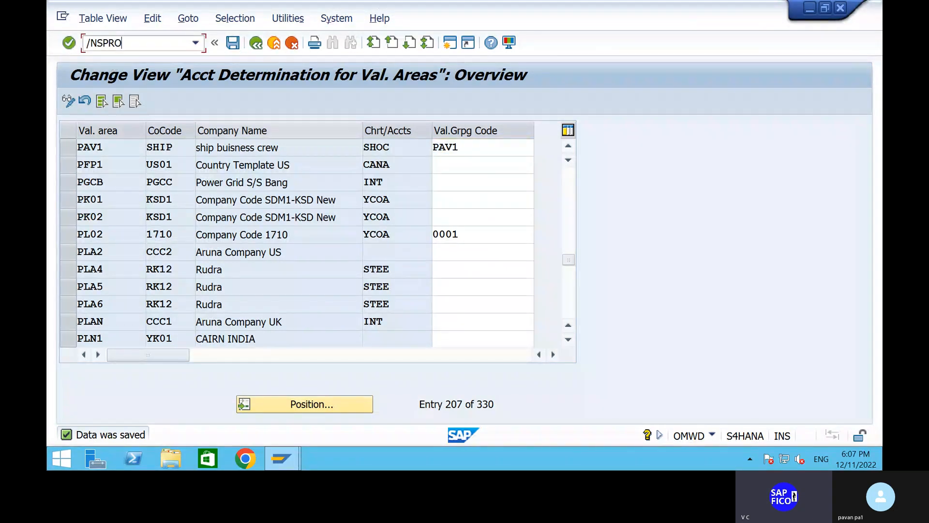
pyautogui.write('SPRO')
pyautogui.press('Return')
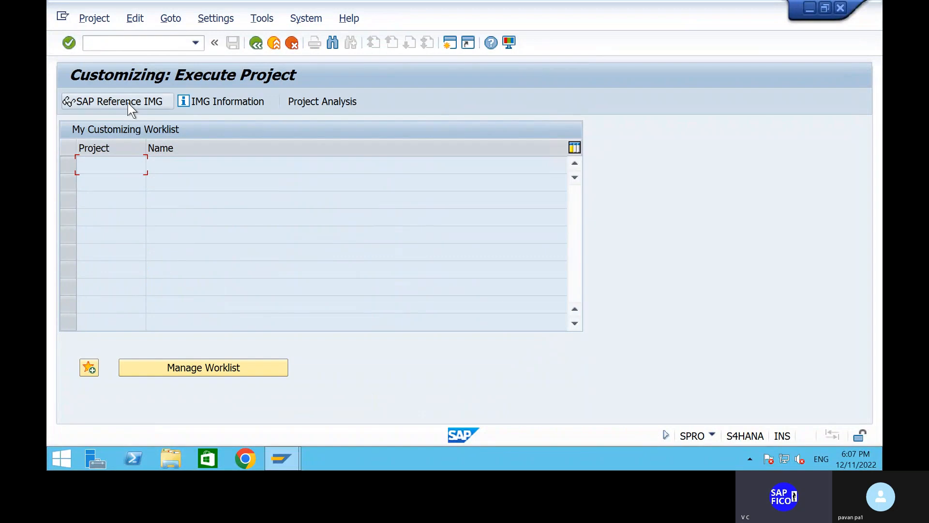
pyautogui.click(129, 102)
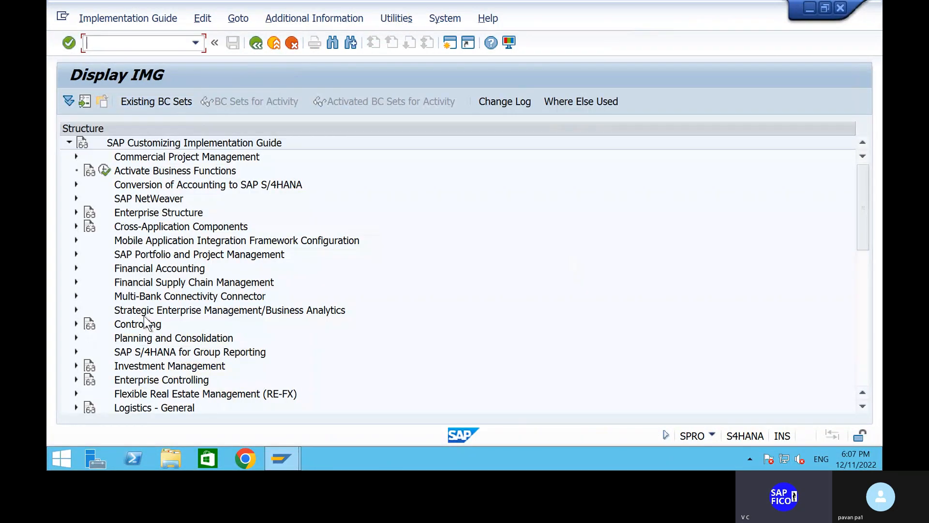
# Open the Set Tolerance Limits for Price Variance activity under Materials Management, Purchasing, Purchase Order in the IMG
pyautogui.click(861, 282)
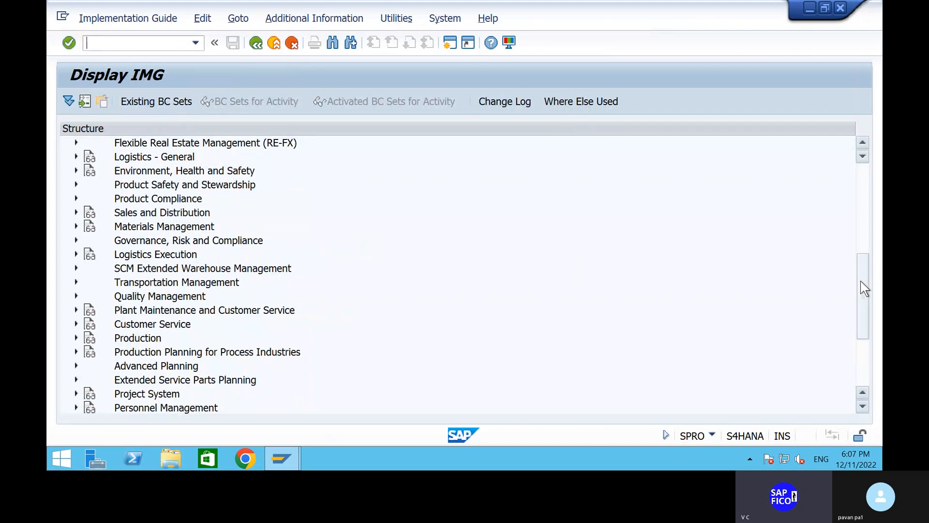
pyautogui.click(77, 227)
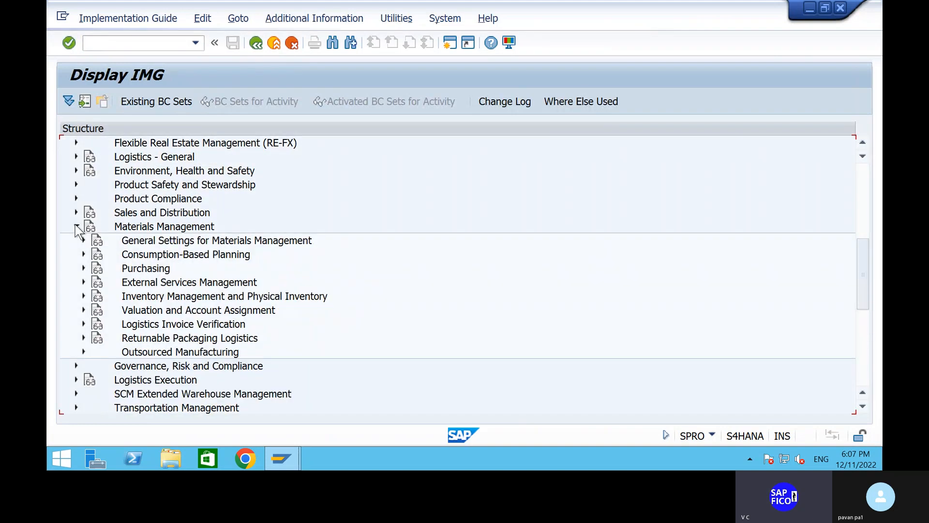
pyautogui.click(83, 268)
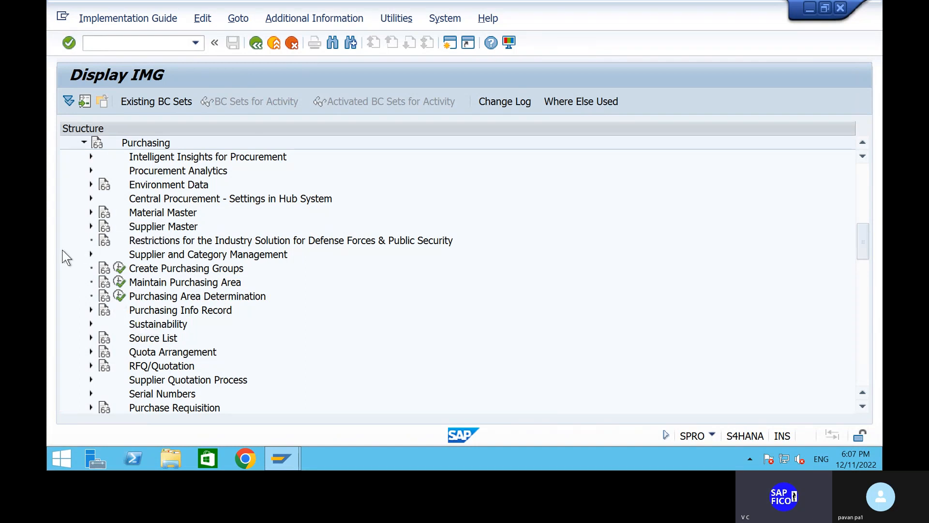
pyautogui.scroll(2, 63, 255)
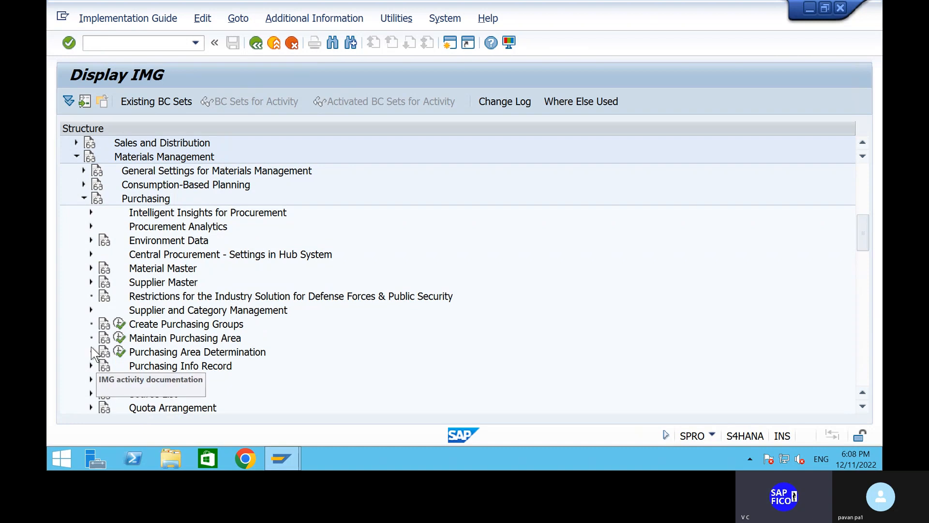
pyautogui.scroll(-3, 123, 335)
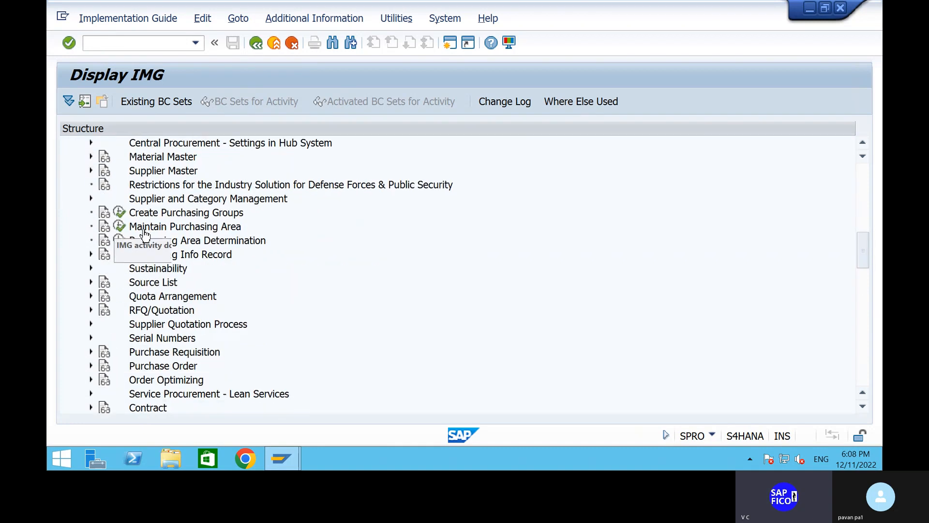
pyautogui.click(91, 366)
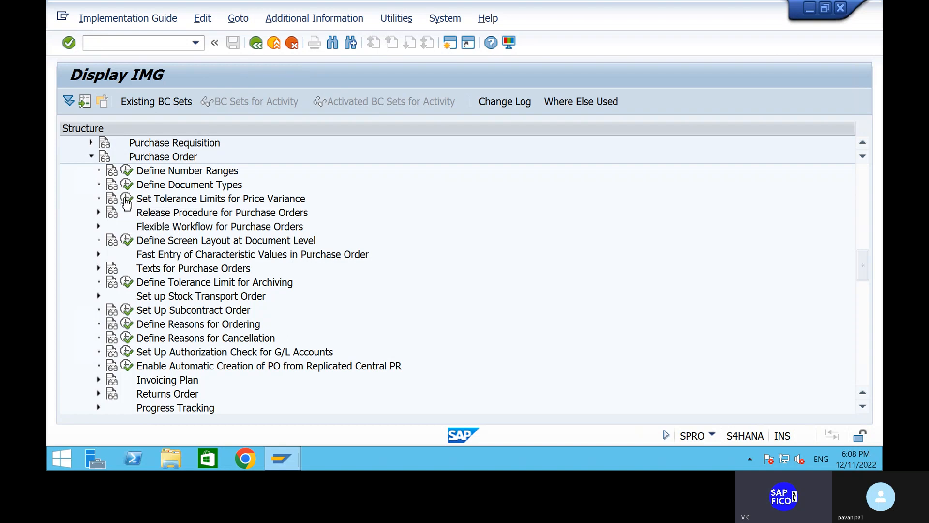
pyautogui.click(127, 199)
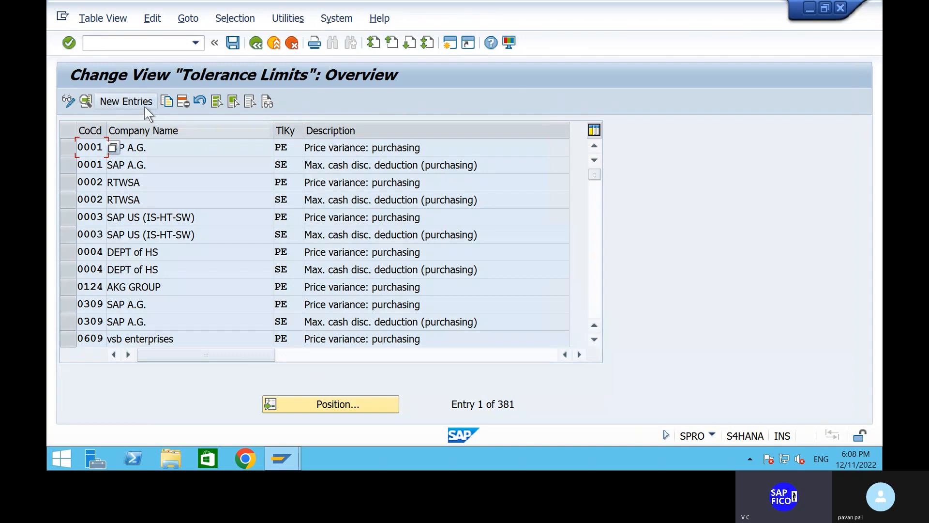
# Copy the PE and SE tolerance entries of company code 0001, assigning company code SHIP to the PE copy
pyautogui.click(67, 148)
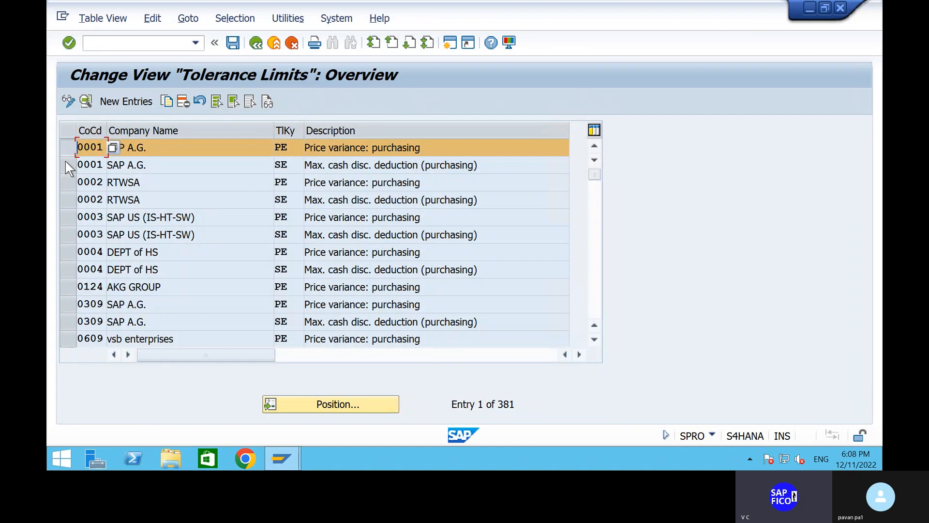
pyautogui.click(66, 165)
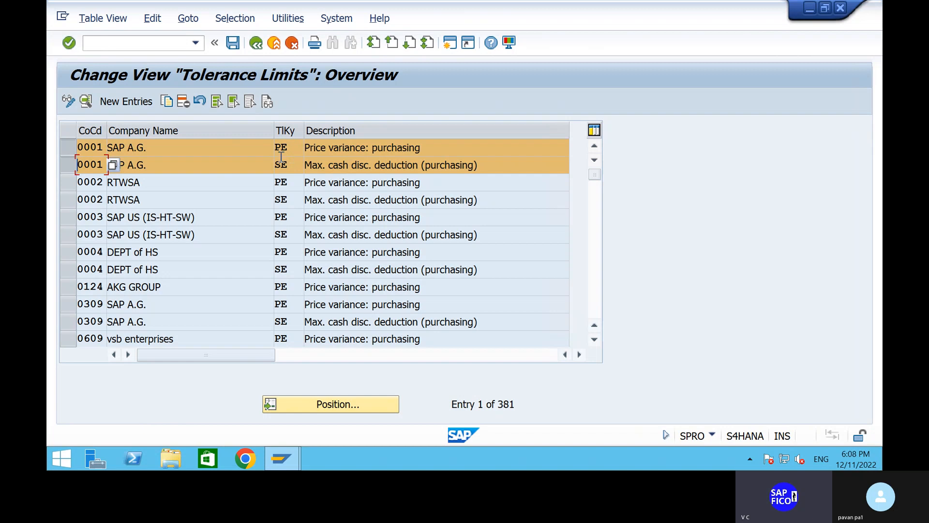
pyautogui.click(166, 102)
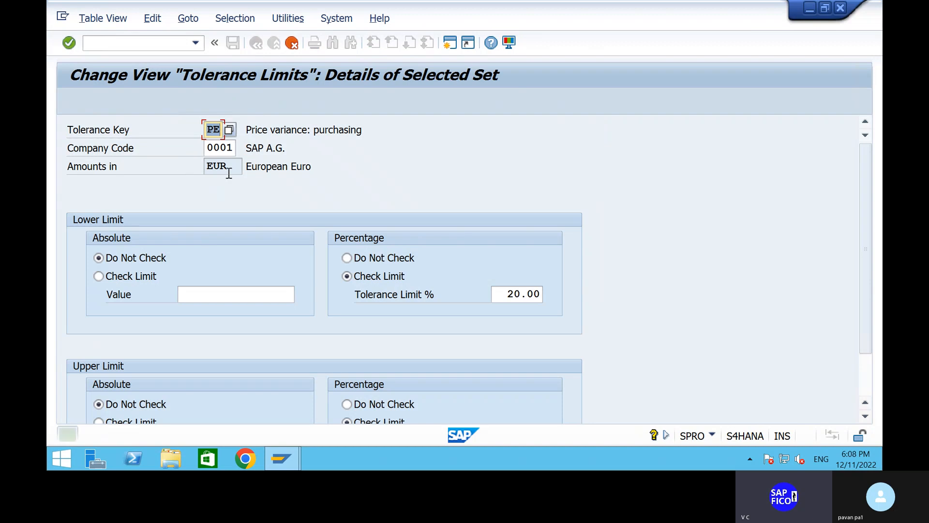
pyautogui.click(234, 153)
pyautogui.press('BackSpace')
pyautogui.press('BackSpace')
pyautogui.press('BackSpace')
pyautogui.press('BackSpace')
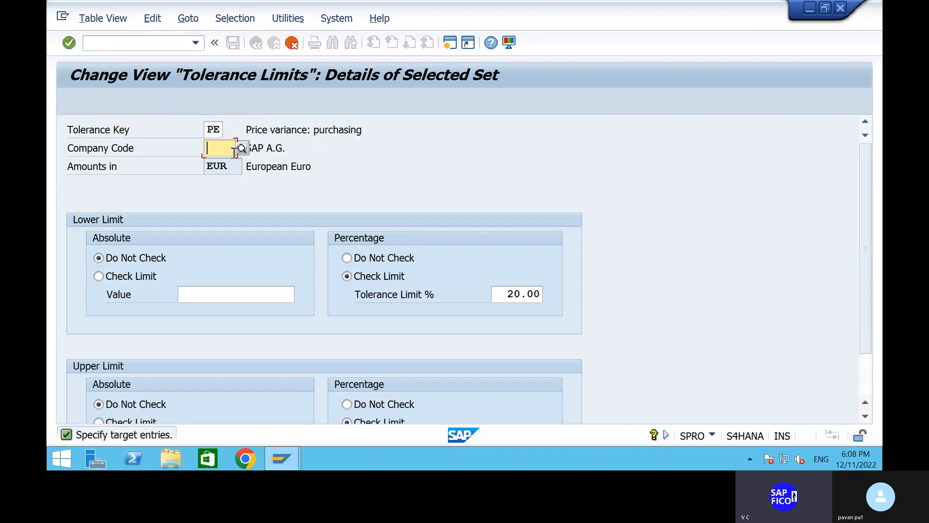
pyautogui.write('SHIP')
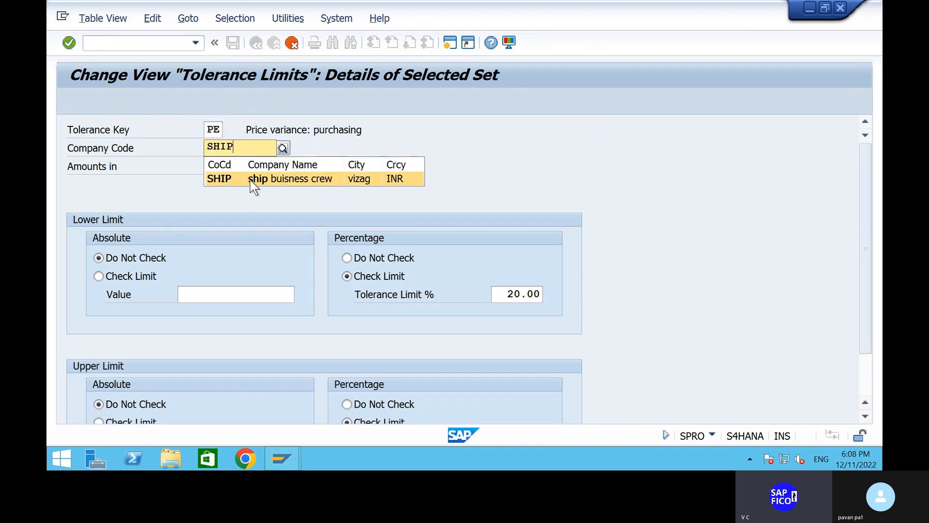
pyautogui.click(253, 176)
pyautogui.press('Return')
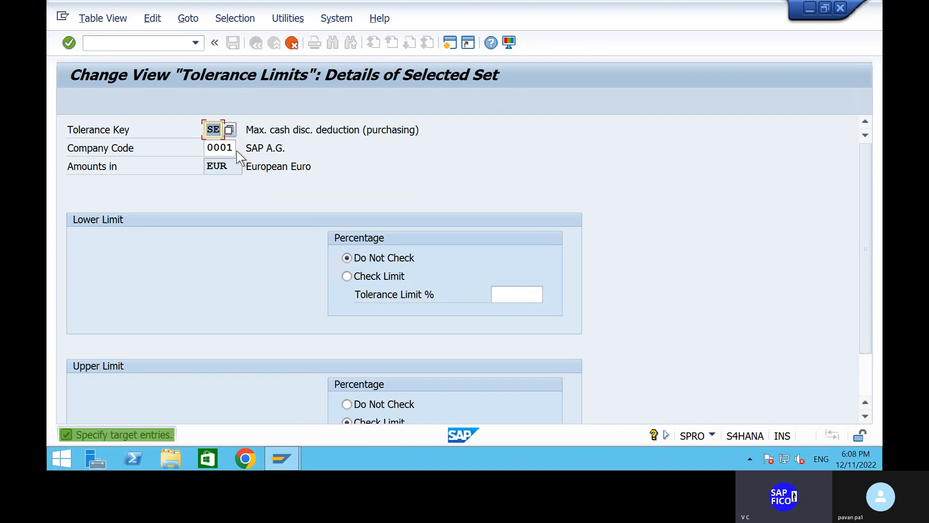
# Assign company code SHIP to the SE copy and save the copied tolerance limits with the proposed customizing request
pyautogui.click(235, 149)
pyautogui.press('BackSpace')
pyautogui.press('BackSpace')
pyautogui.press('BackSpace')
pyautogui.press('BackSpace')
pyautogui.write('S')
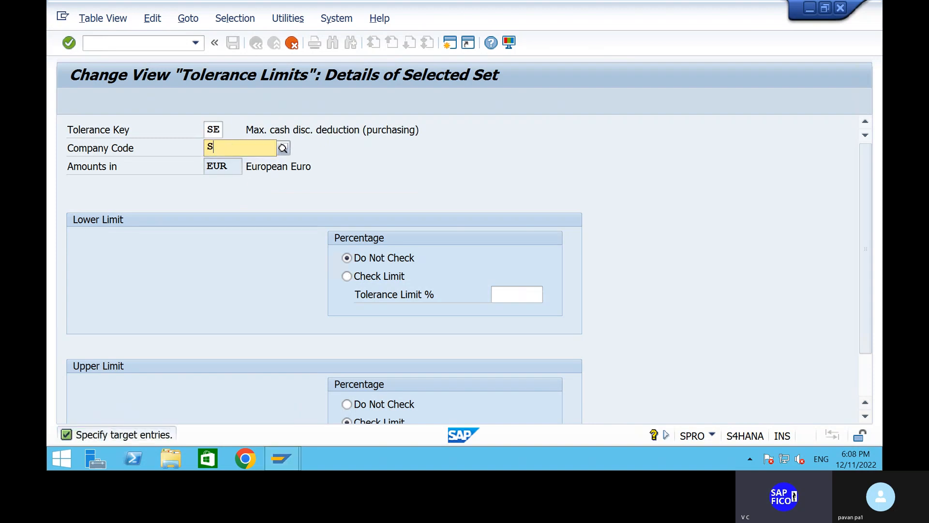
pyautogui.write('HIP')
pyautogui.click(226, 178)
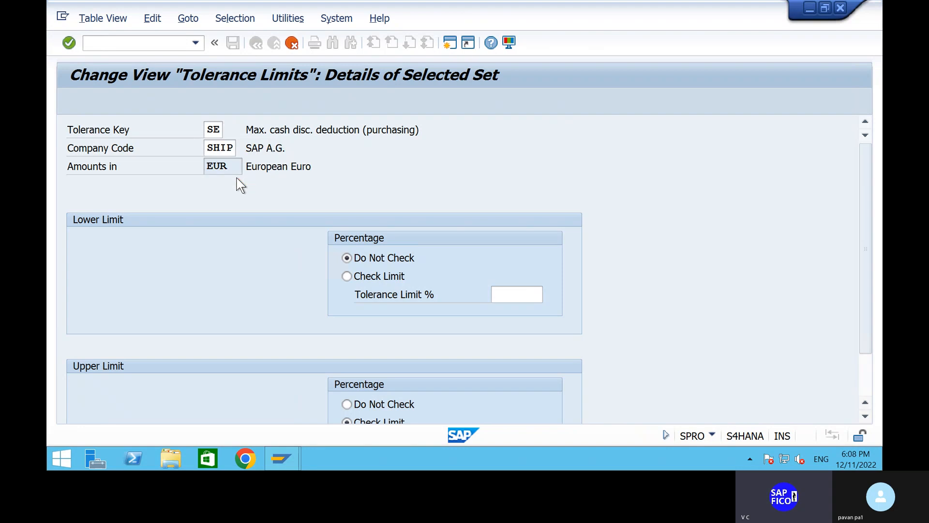
pyautogui.press('F3')
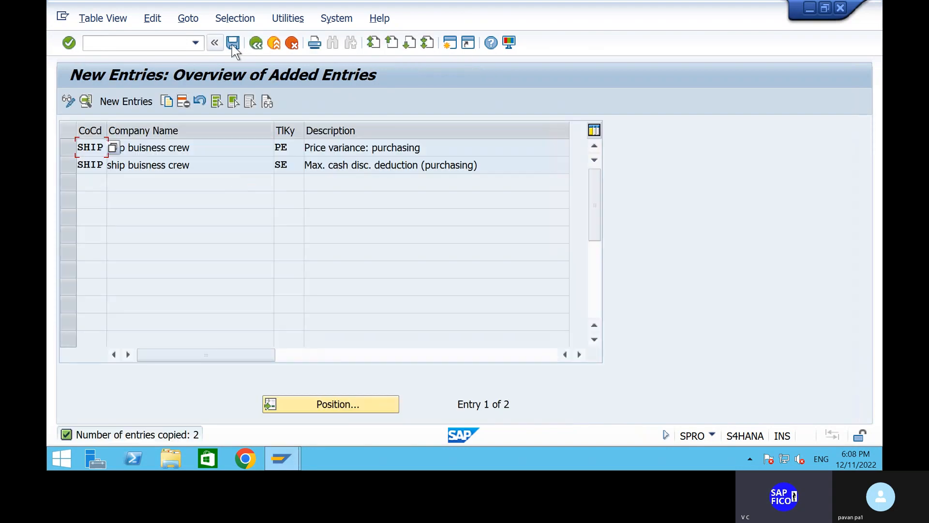
pyautogui.click(233, 44)
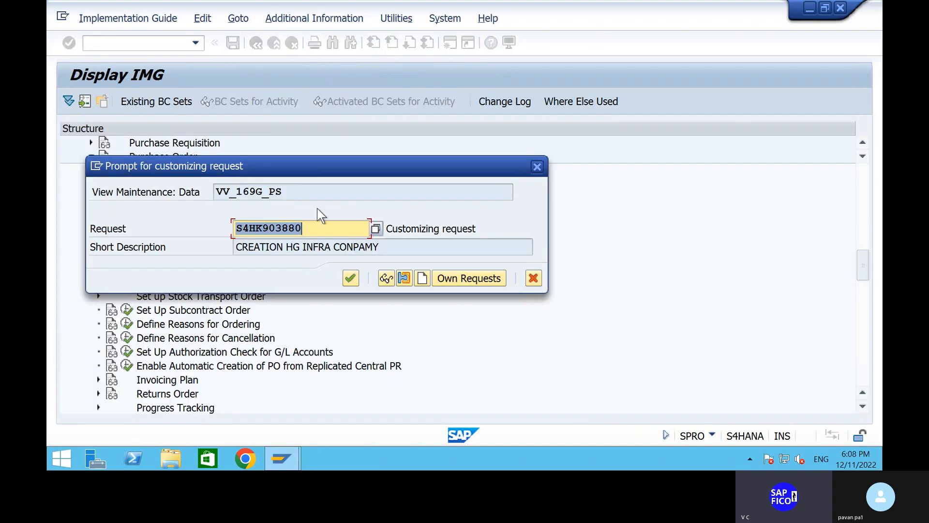
pyautogui.click(350, 285)
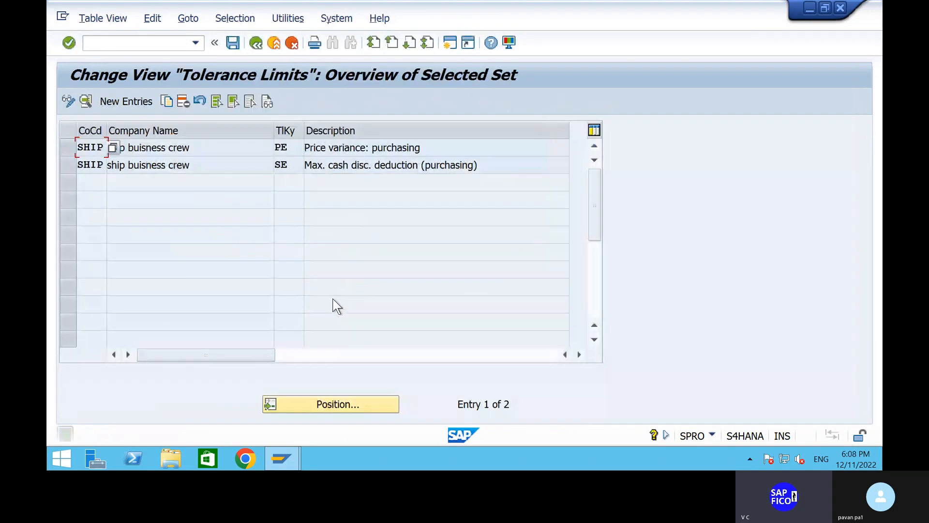
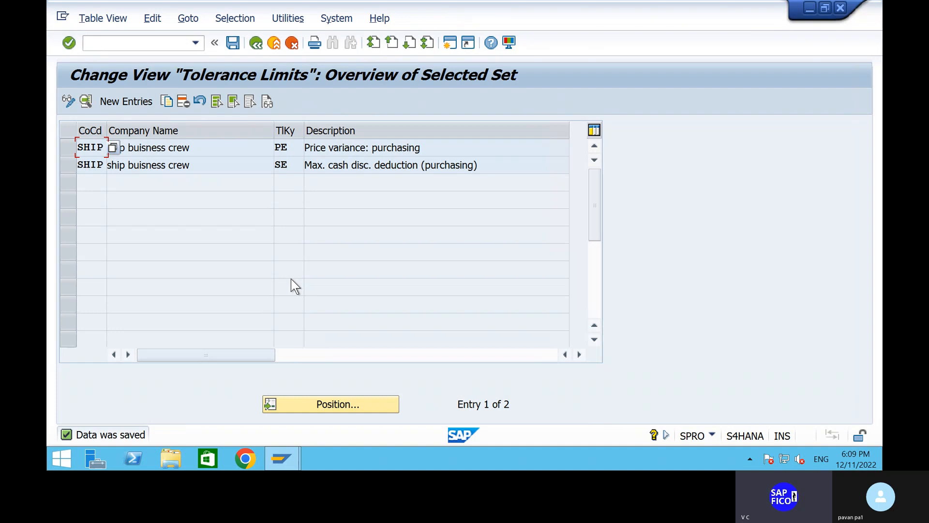
# Switch to the Word checklist and review item 12 on creating the GL tolerance group
pyautogui.moveTo(609, 9)
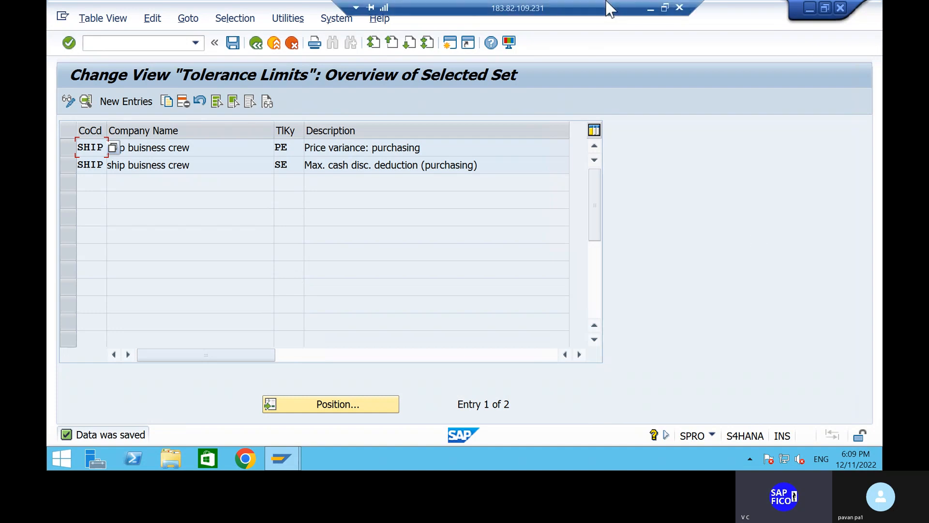
pyautogui.click(651, 8)
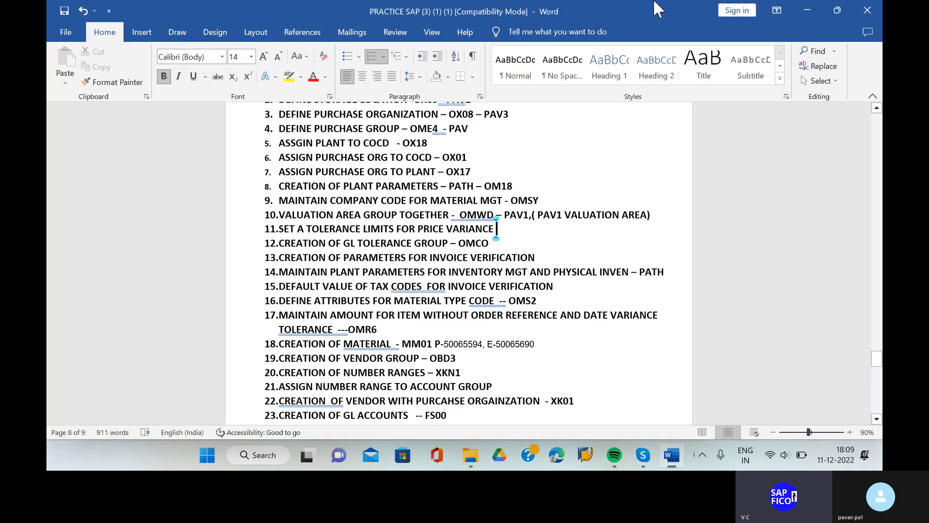
pyautogui.click(509, 248)
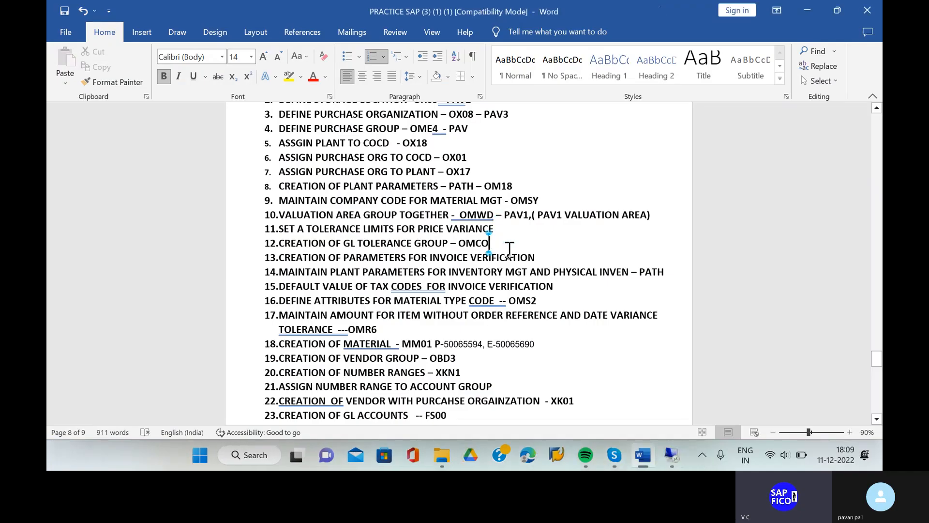
pyautogui.click(278, 243)
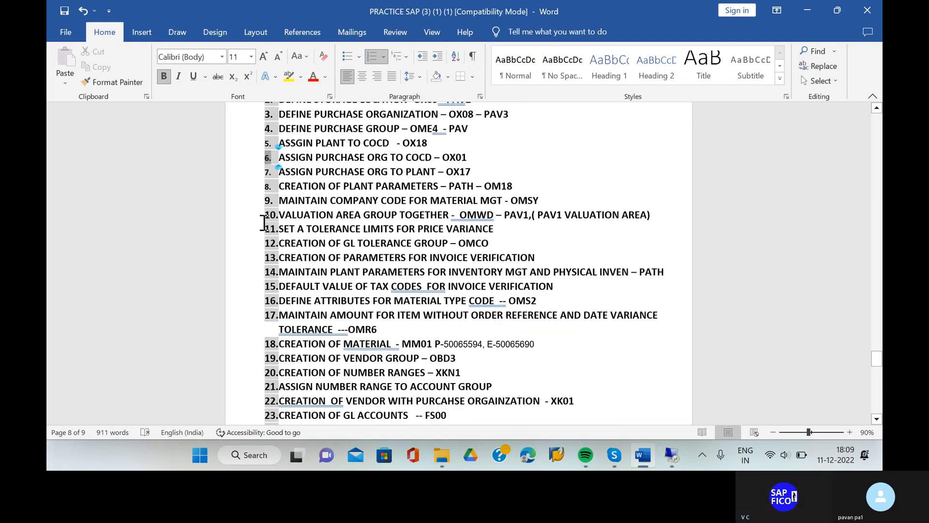
pyautogui.click(276, 244)
pyautogui.click(490, 241)
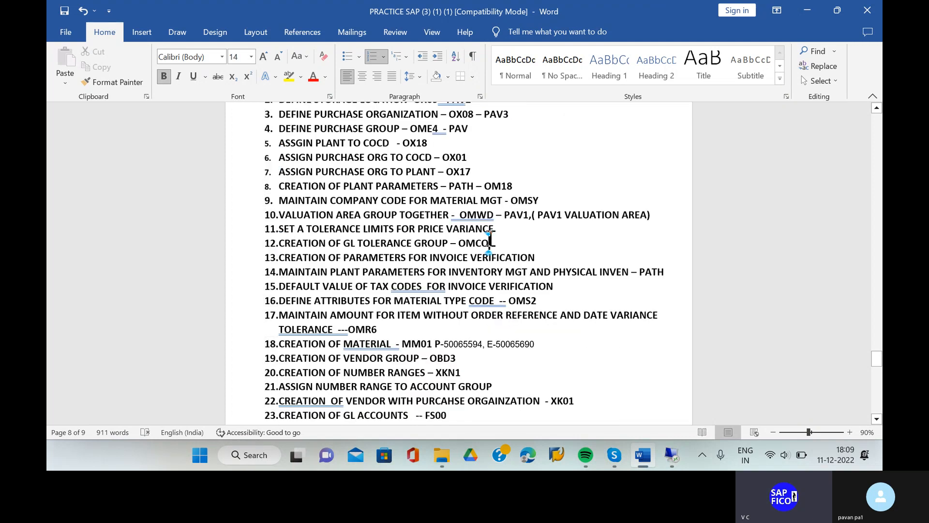
pyautogui.click(272, 244)
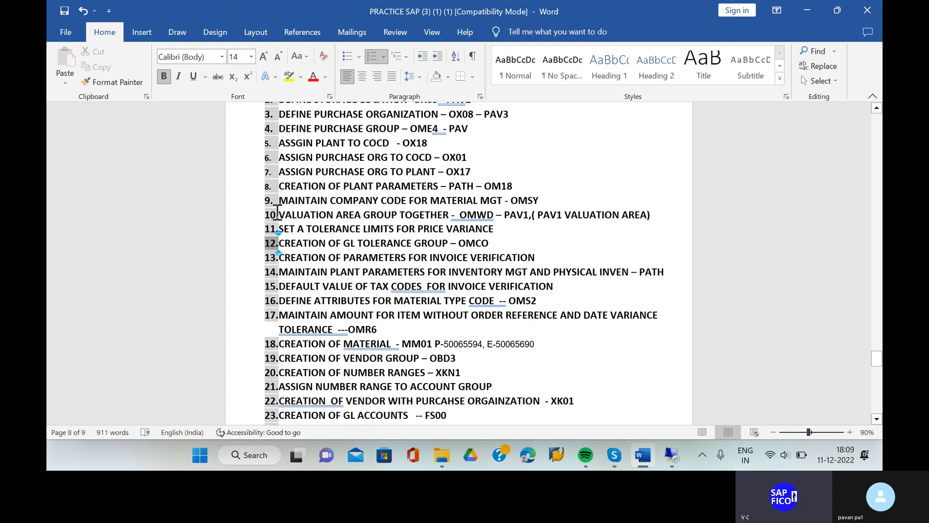
pyautogui.click(494, 245)
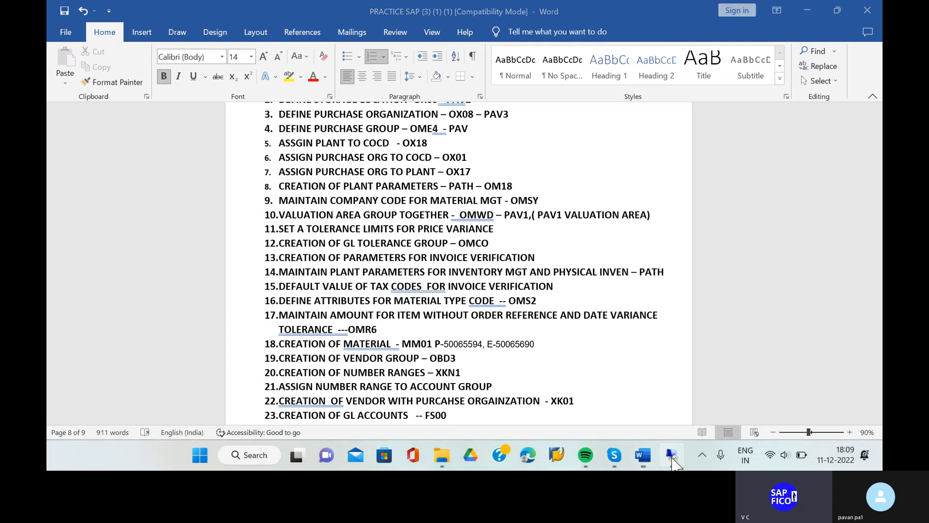
# Switch back to the SAP remote session and open transaction OMC0
pyautogui.click(671, 458)
pyautogui.click(142, 47)
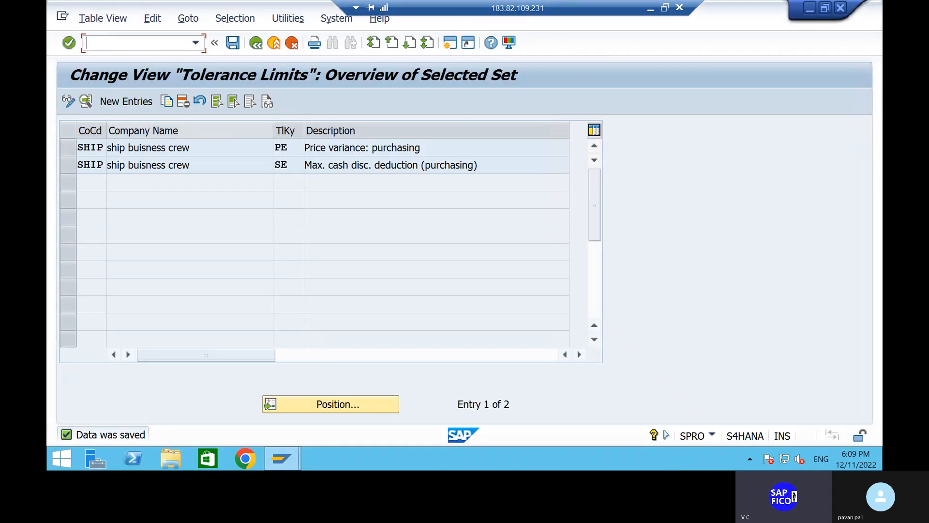
pyautogui.write('/NO')
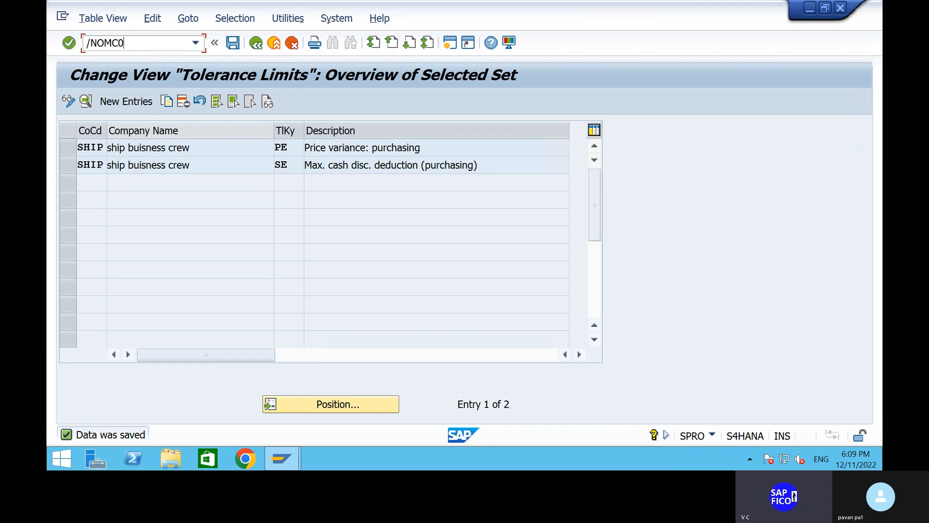
pyautogui.write('MC0')
pyautogui.press('Return')
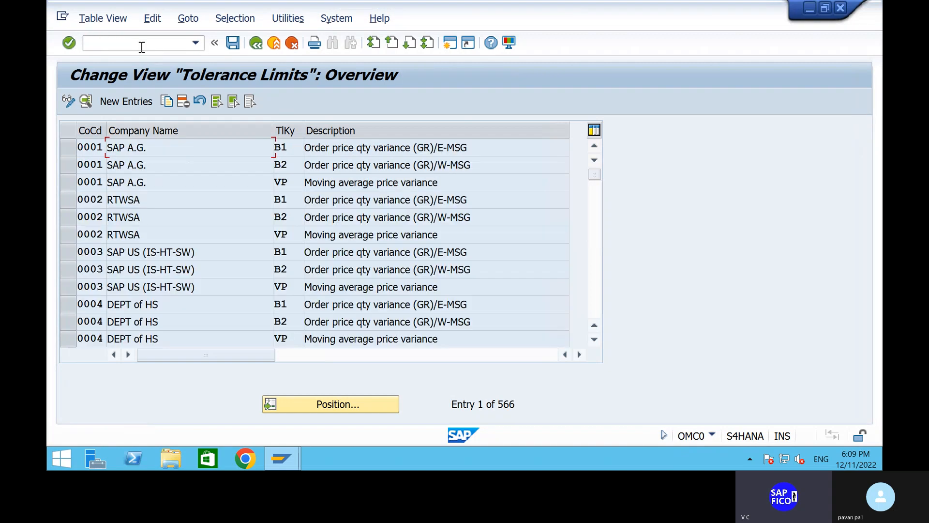
# Copy the B1, B2 and VP tolerance entries of company code 0001, assigning company code SHIP to the B1 copy
pyautogui.click(68, 147)
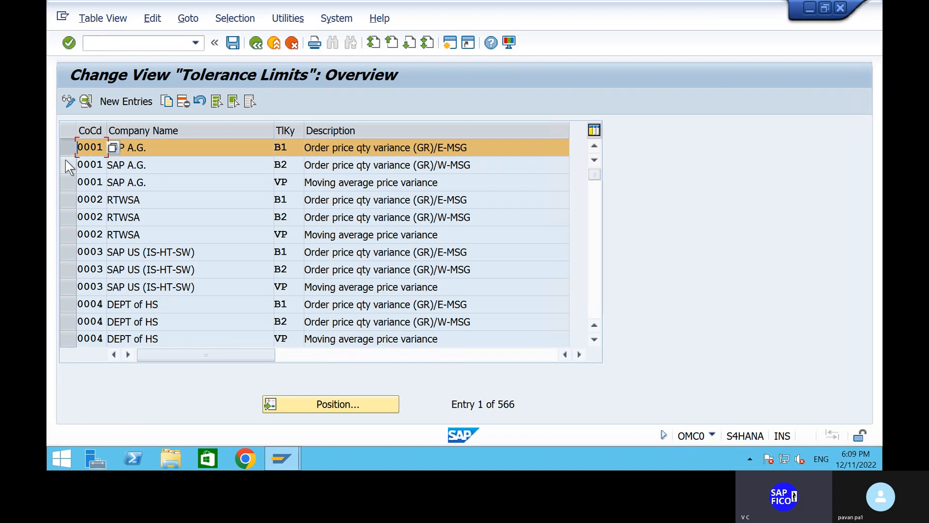
pyautogui.click(68, 166)
pyautogui.click(68, 182)
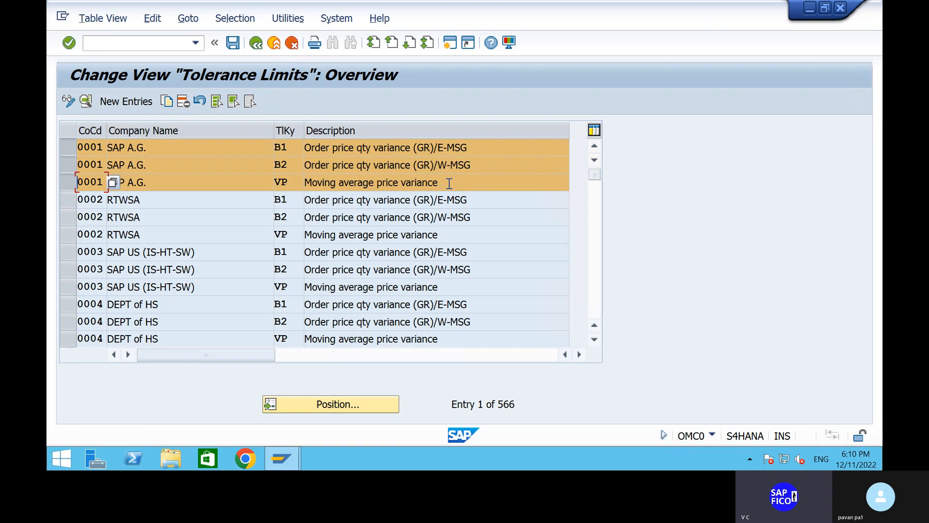
pyautogui.click(173, 104)
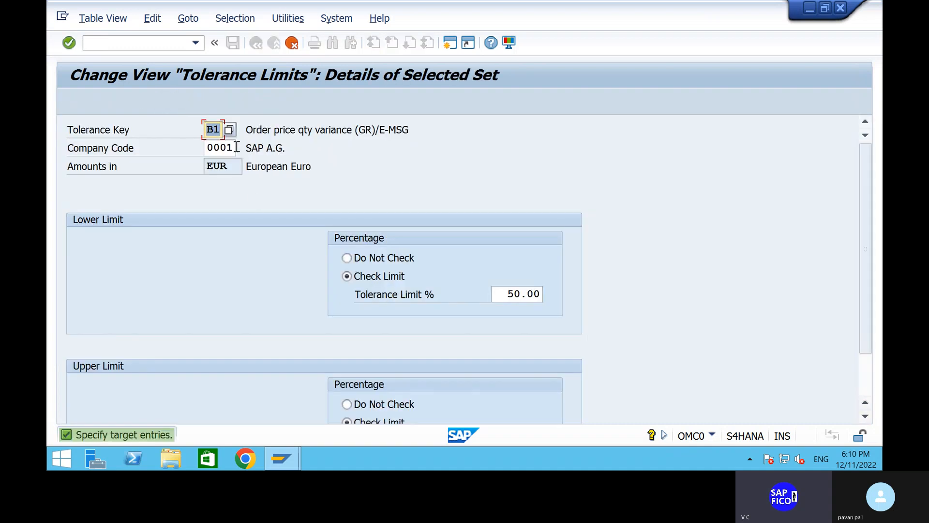
pyautogui.click(236, 148)
pyautogui.press('BackSpace')
pyautogui.press('BackSpace')
pyautogui.press('BackSpace')
pyautogui.press('BackSpace')
pyautogui.write('SH')
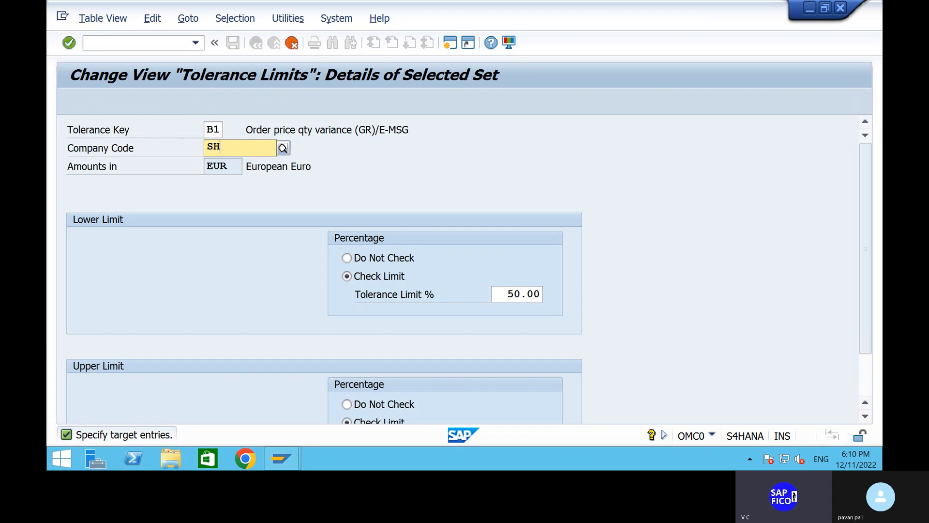
pyautogui.write('IP')
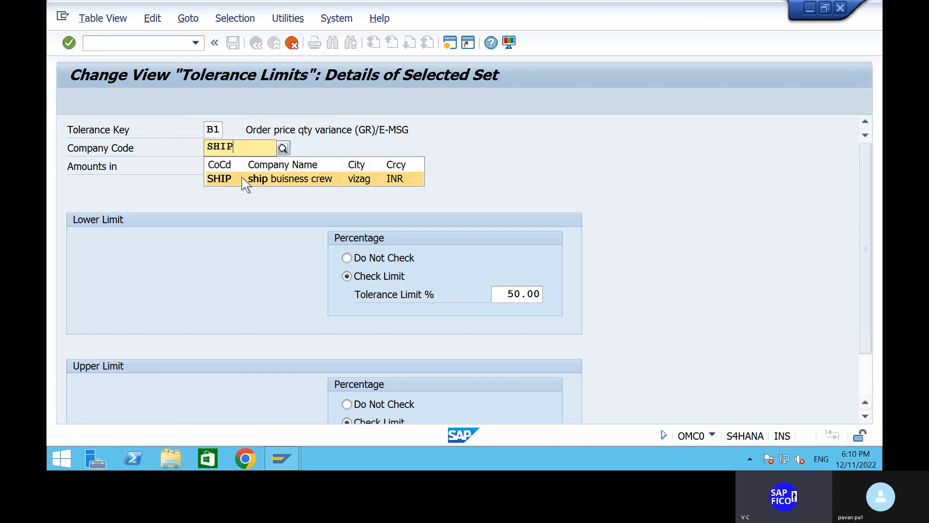
pyautogui.click(242, 177)
pyautogui.press('Return')
# Assign company code SHIP to the copy of tolerance key B2
pyautogui.click(229, 145)
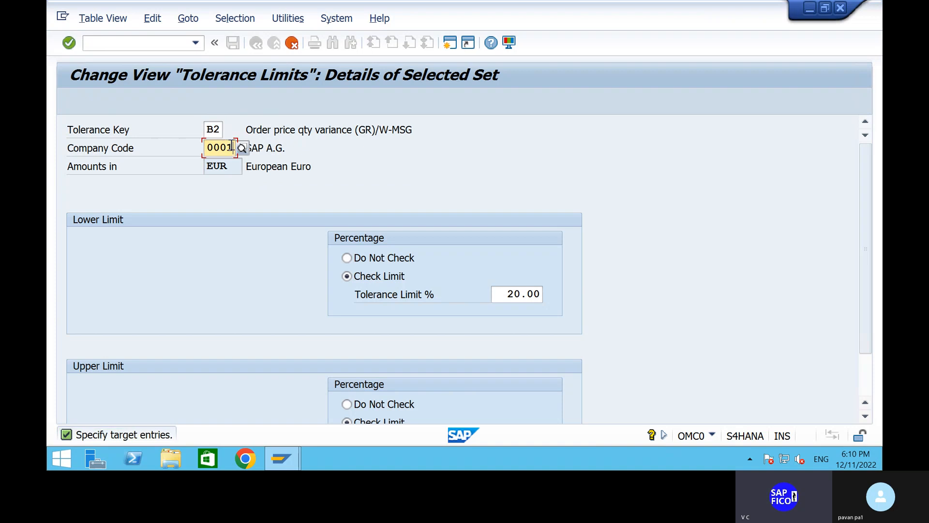
pyautogui.press('BackSpace')
pyautogui.press('BackSpace')
pyautogui.press('BackSpace')
pyautogui.press('BackSpace')
pyautogui.write('SHIP')
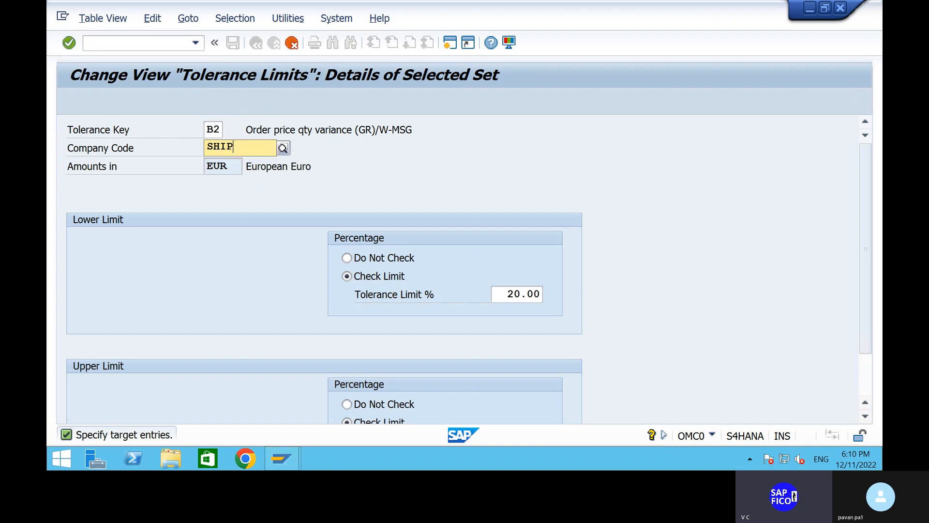
pyautogui.click(252, 176)
pyautogui.press('Return')
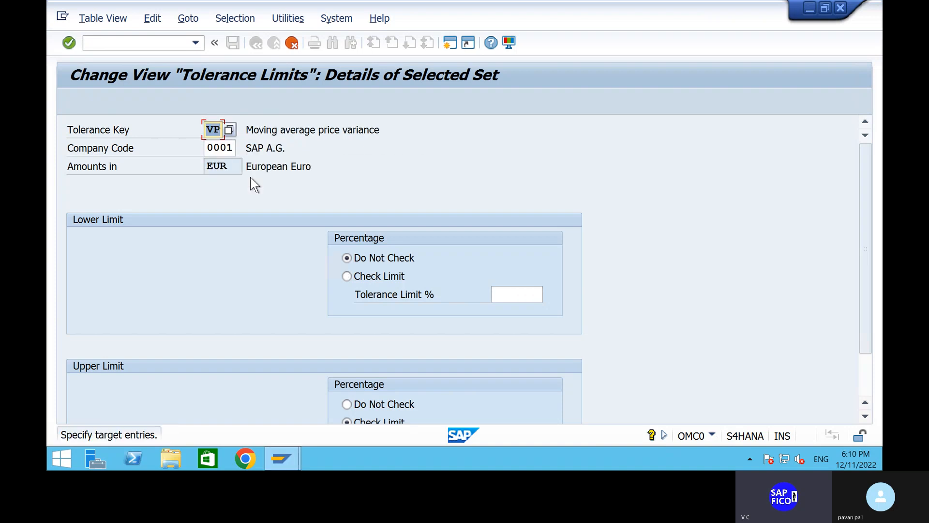
# Assign company code SHIP to the copy of tolerance key VP, completing the set of copied entries
pyautogui.click(233, 149)
pyautogui.press('BackSpace')
pyautogui.press('BackSpace')
pyautogui.press('BackSpace')
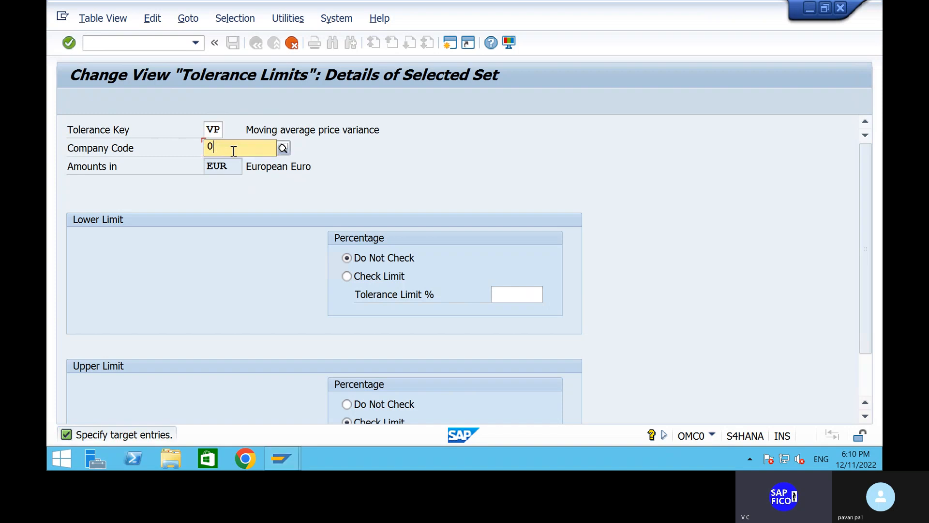
pyautogui.press('BackSpace')
pyautogui.write('SHIP')
pyautogui.click(257, 178)
pyautogui.press('Return')
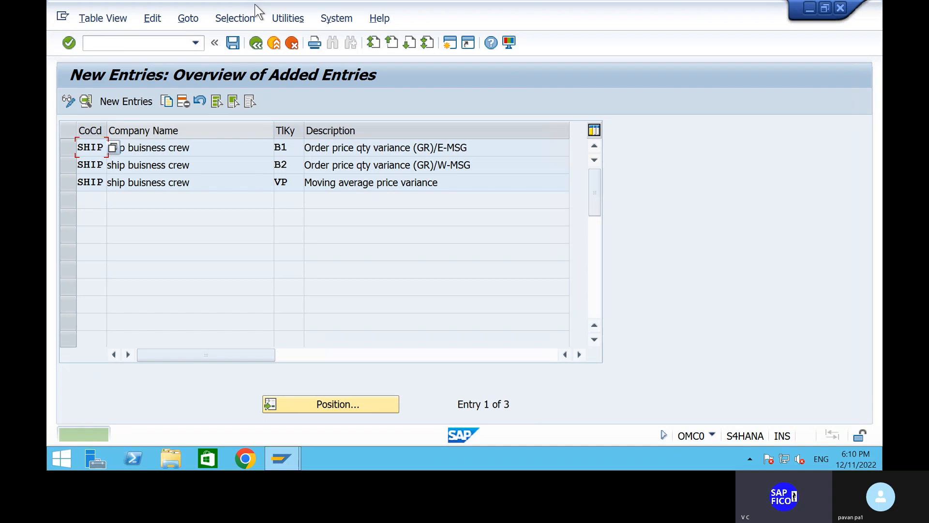
# Save the copied SHIP tolerance limits with the proposed customizing request and return to the SAP Easy Access screen
pyautogui.click(232, 42)
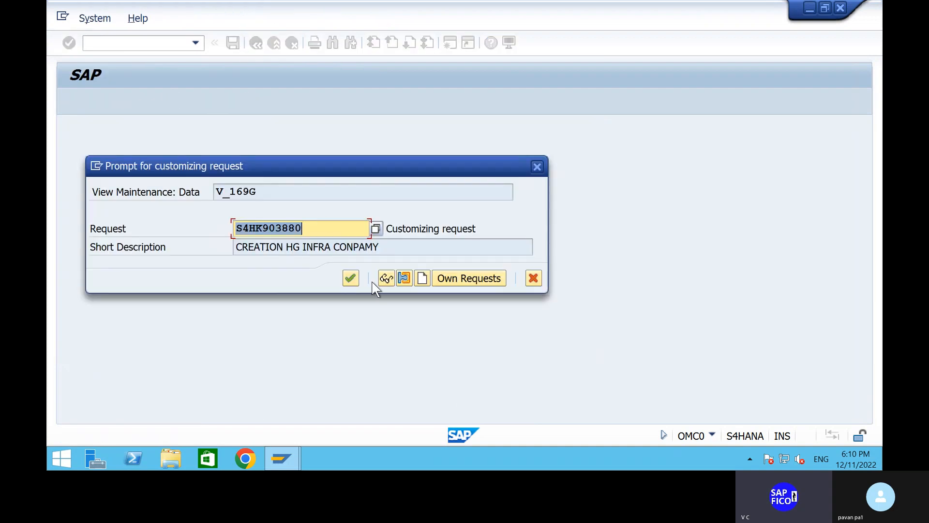
pyautogui.click(353, 283)
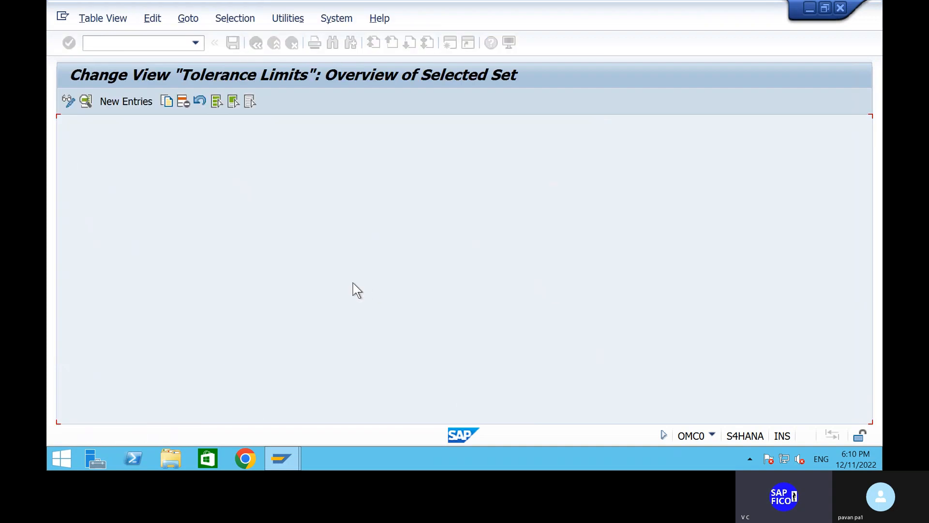
pyautogui.click(147, 48)
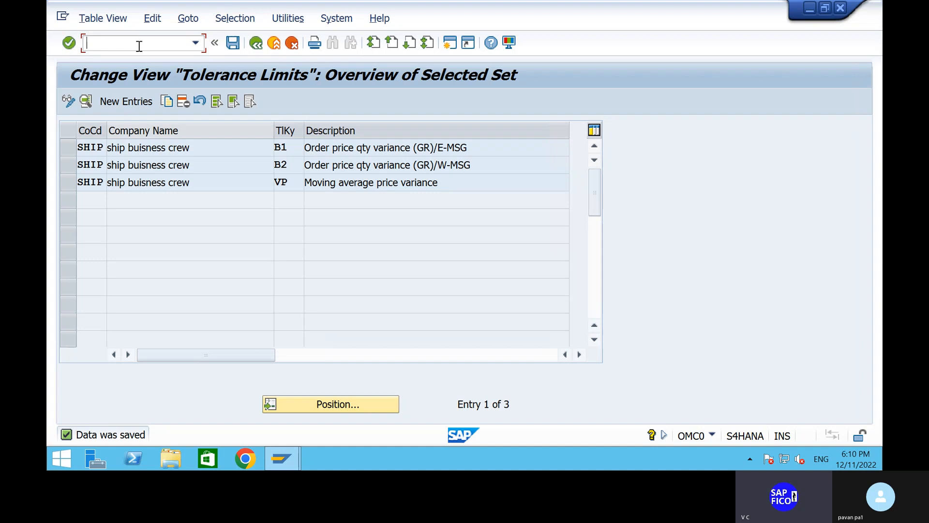
pyautogui.write('n')
pyautogui.press('Return')
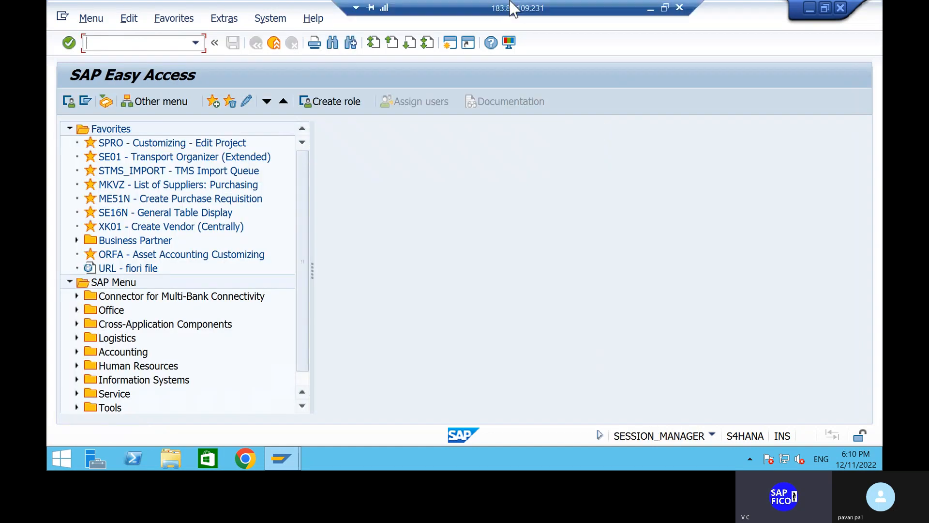
# Switch to the Word checklist to review item 13 on invoice verification parameters, and return to the SAP remote session
pyautogui.click(650, 8)
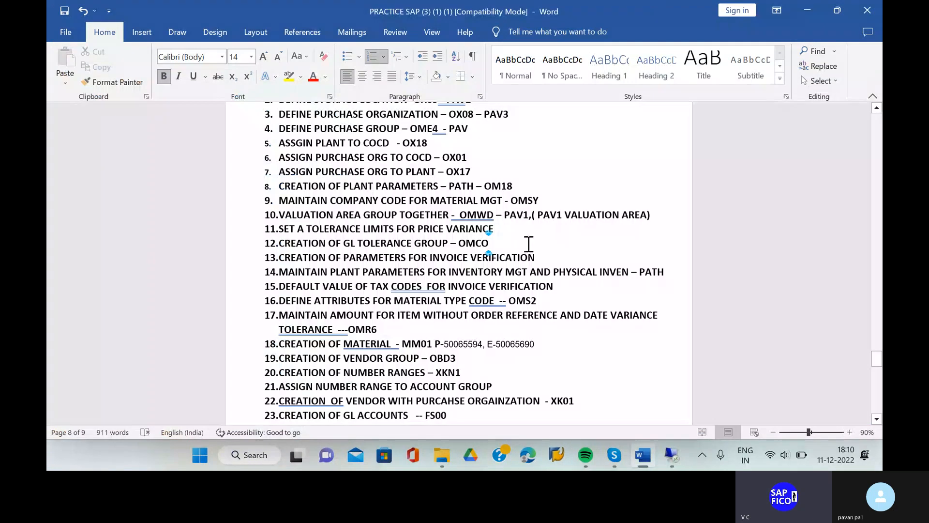
pyautogui.click(538, 258)
pyautogui.click(672, 456)
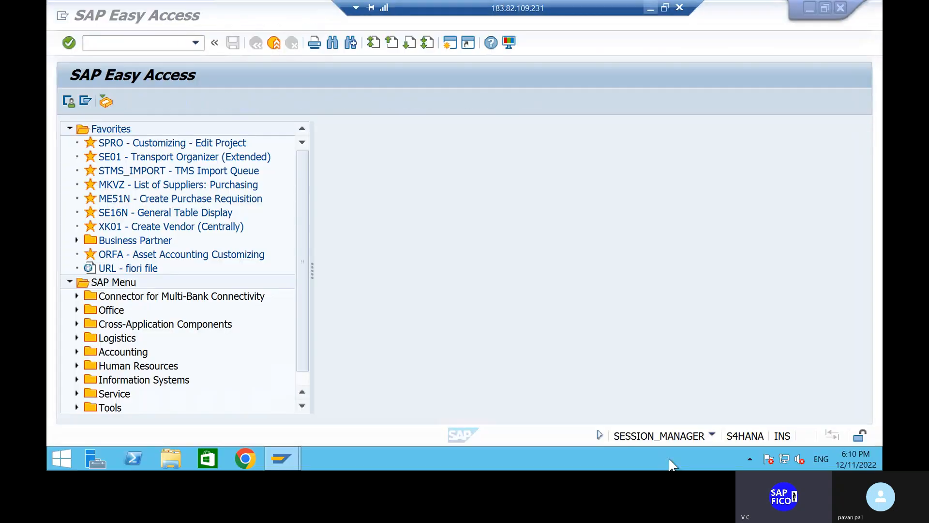
# Open the SAP Reference IMG through transaction SPRO and expand the Materials Management node
pyautogui.write('SPRO')
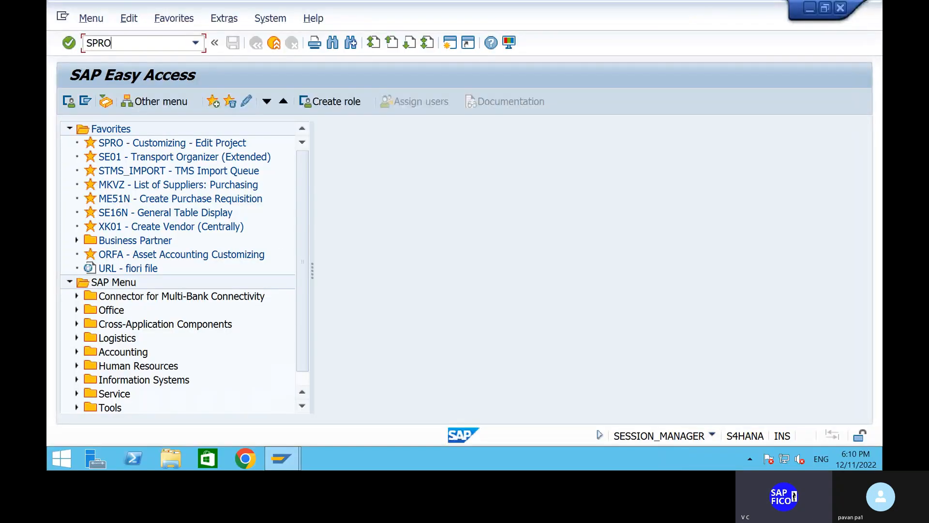
pyautogui.press('Return')
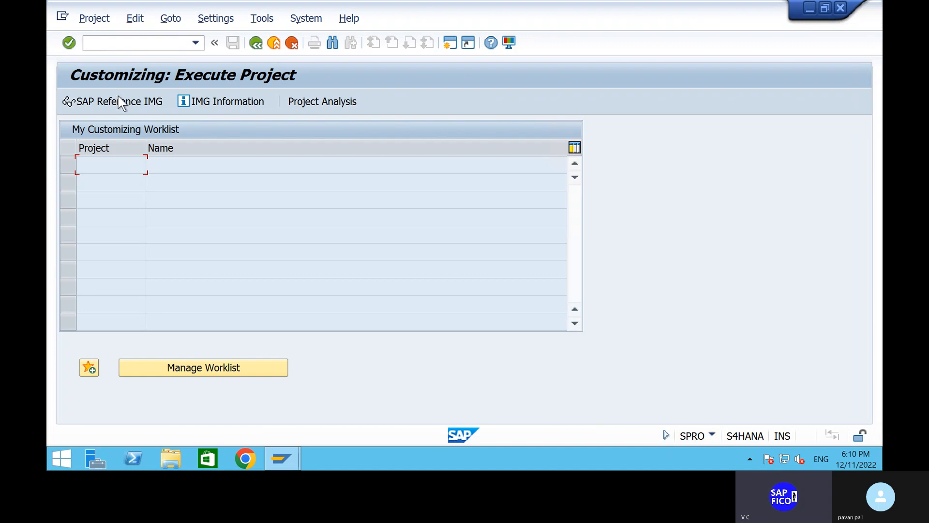
pyautogui.click(129, 103)
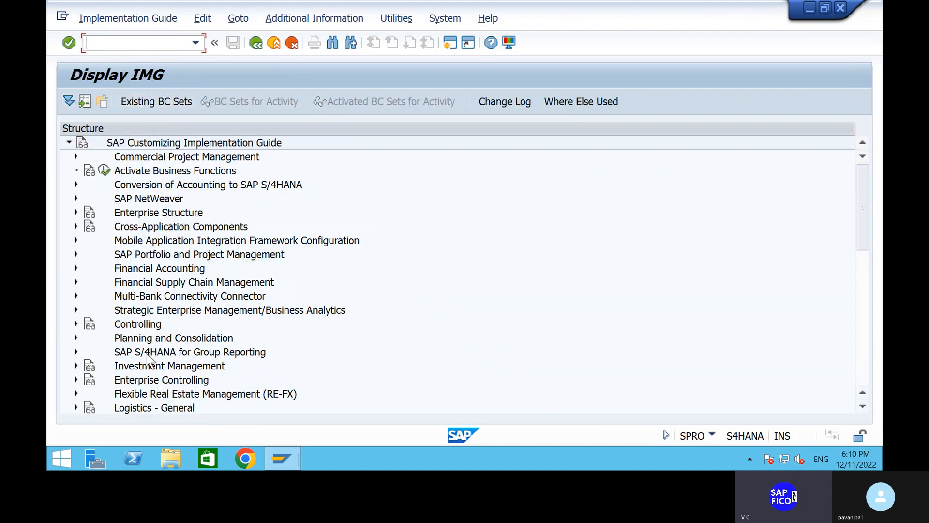
pyautogui.click(864, 273)
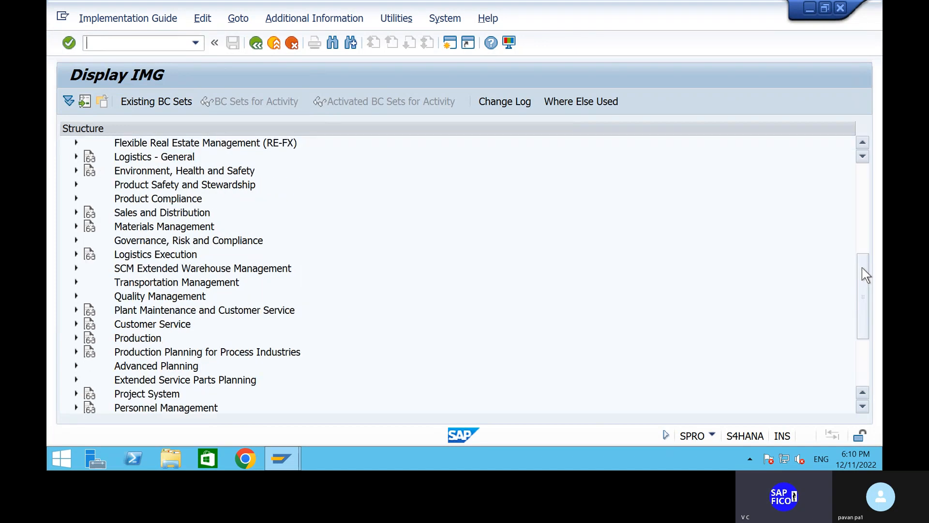
pyautogui.click(76, 226)
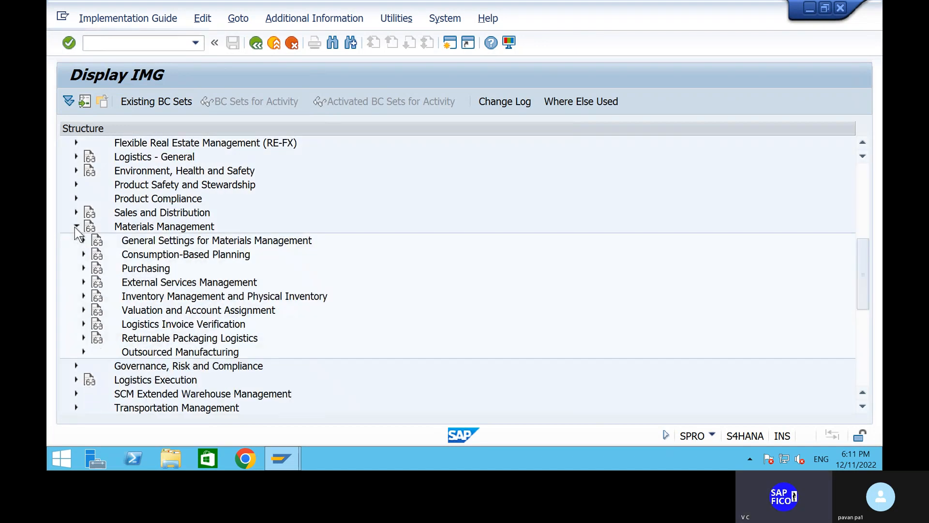
pyautogui.click(84, 268)
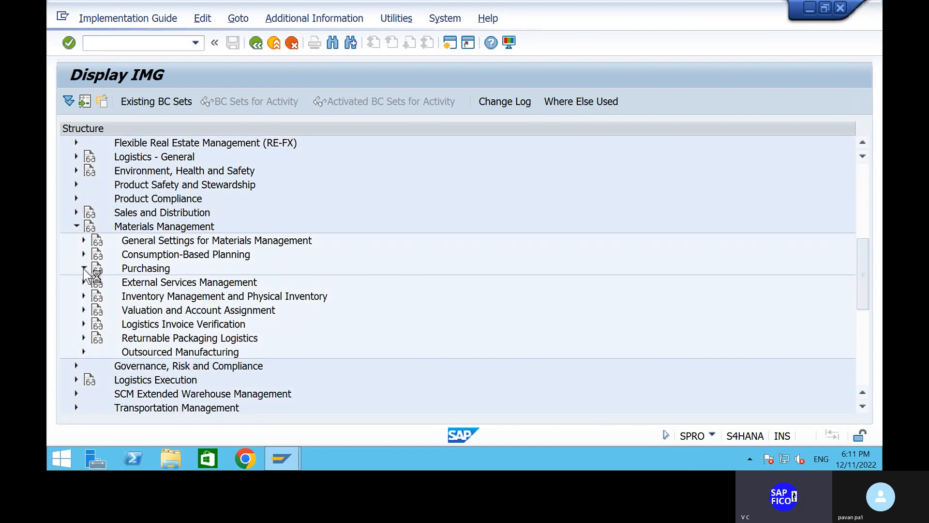
pyautogui.click(85, 324)
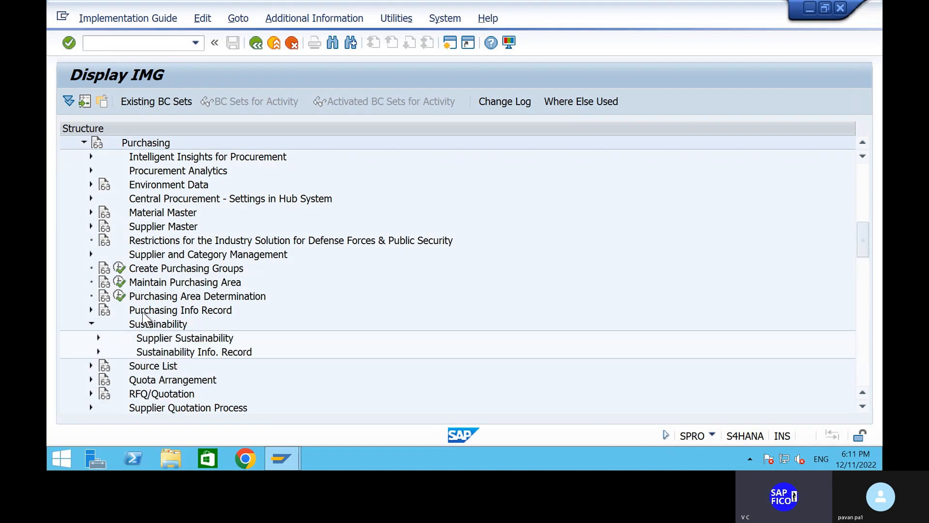
pyautogui.click(85, 143)
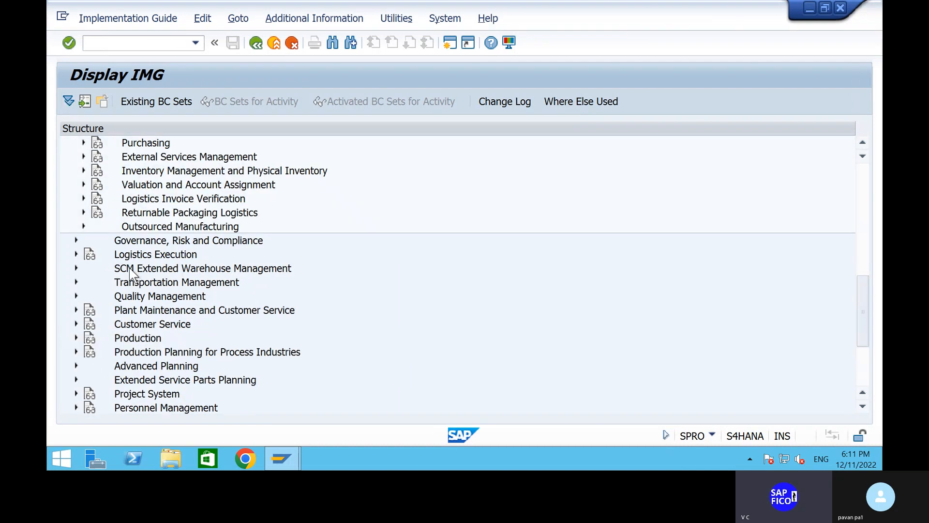
# Open the Define Automatic Status Change activity under Logistics Invoice Verification, Invoice Verification in Background
pyautogui.click(83, 199)
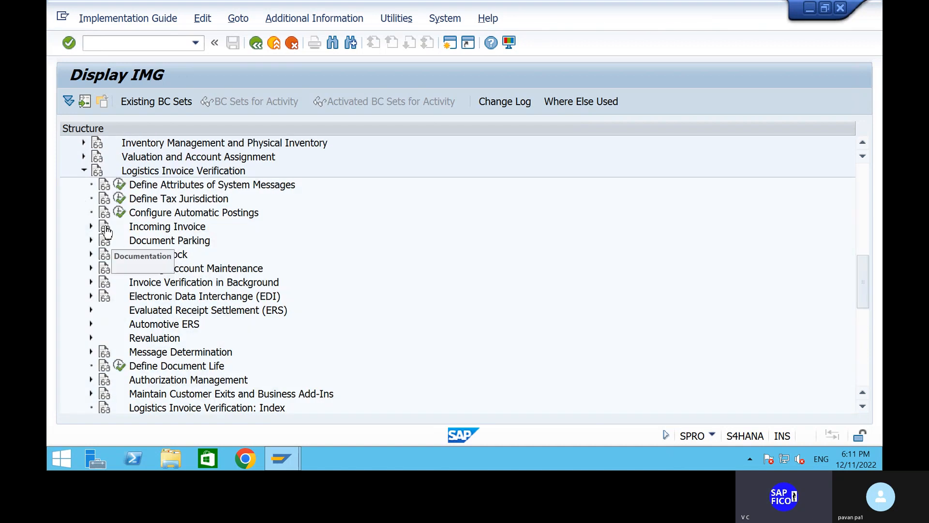
pyautogui.click(91, 282)
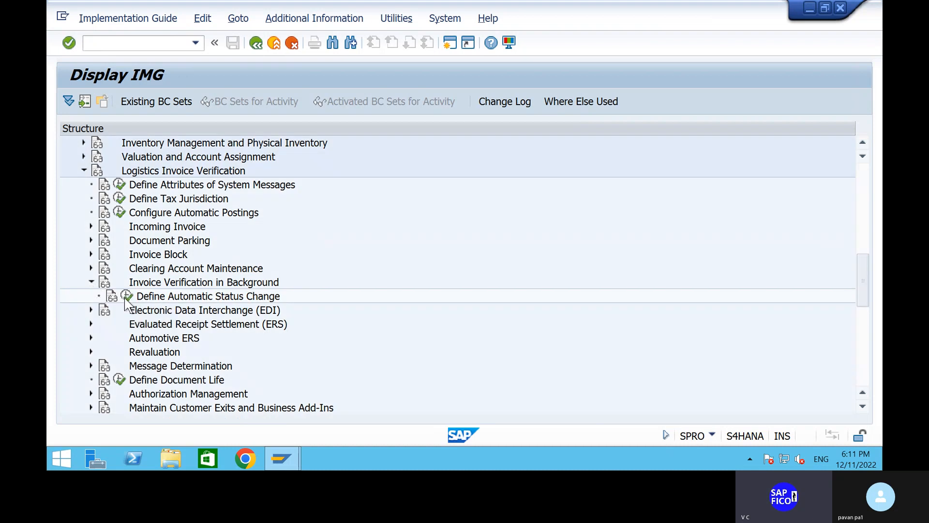
pyautogui.click(126, 297)
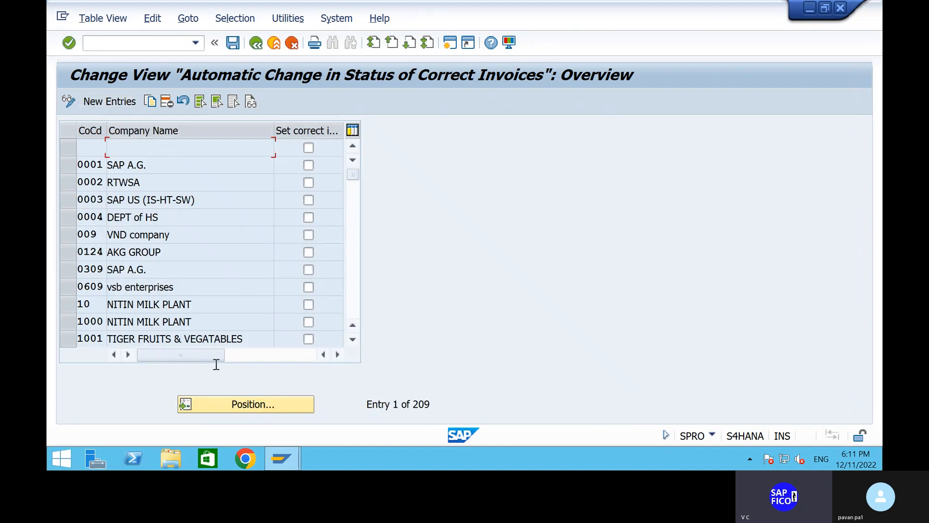
# Look up company code SHIP in the list of automatic status changes for correct invoices
pyautogui.click(222, 397)
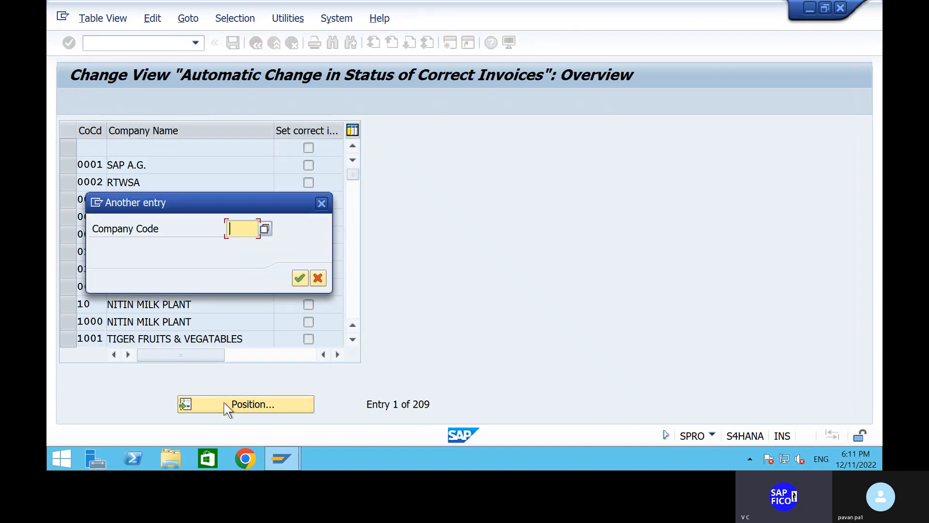
pyautogui.write('SHIP')
pyautogui.press('Return')
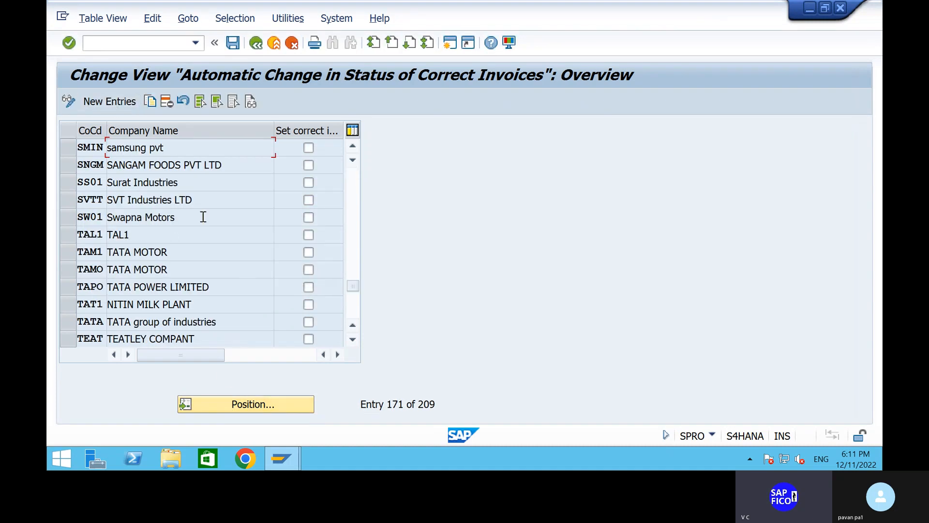
pyautogui.scroll(2, 166, 242)
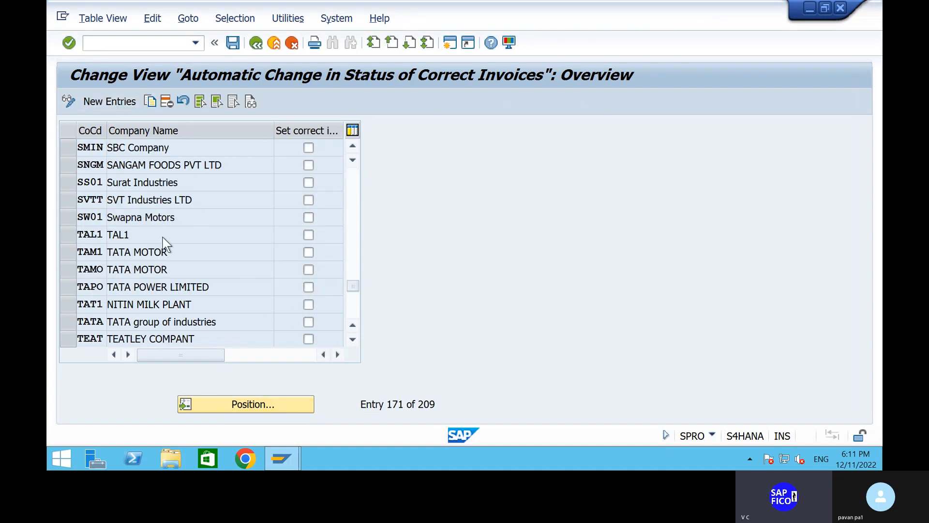
# Add a new entry for company code SHIP with the correct-invoices option enabled, and save it with the proposed customizing request
pyautogui.click(112, 103)
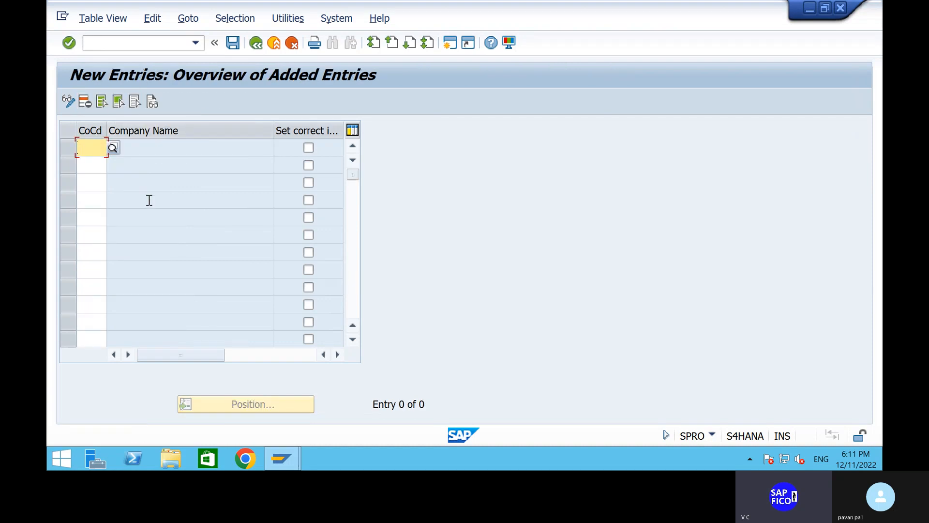
pyautogui.write('SHIP')
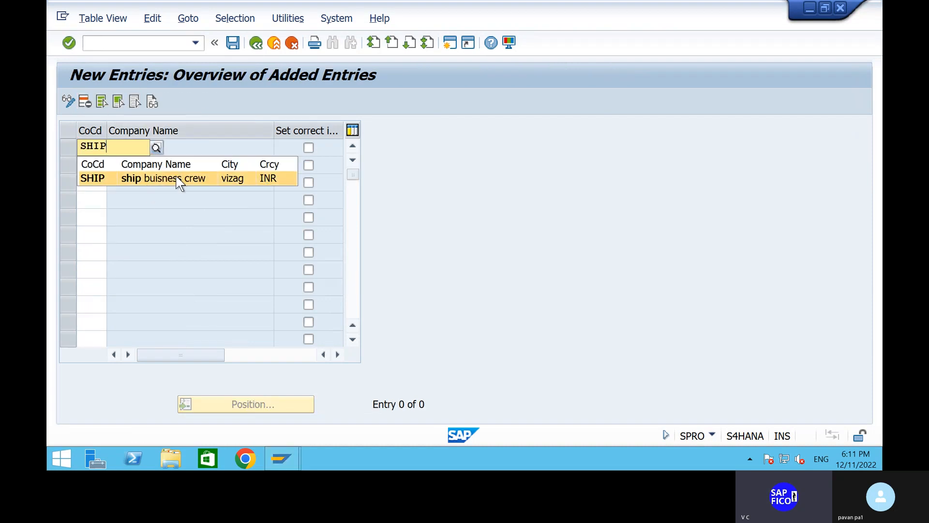
pyautogui.click(178, 179)
pyautogui.click(310, 149)
pyautogui.press('Return')
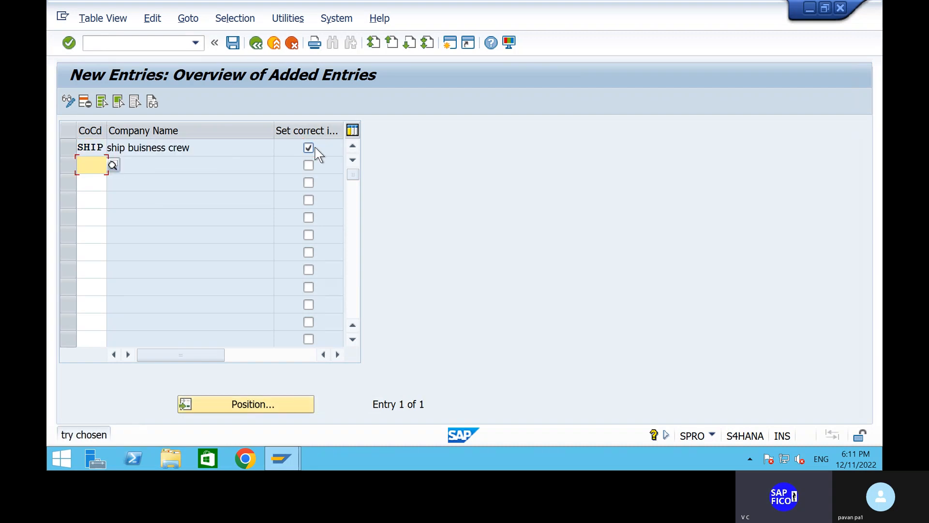
pyautogui.click(233, 48)
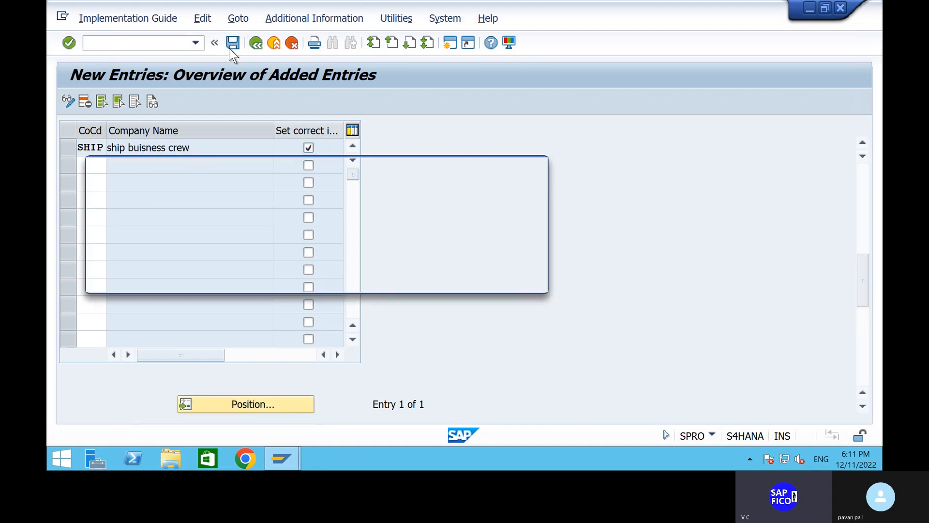
pyautogui.click(351, 279)
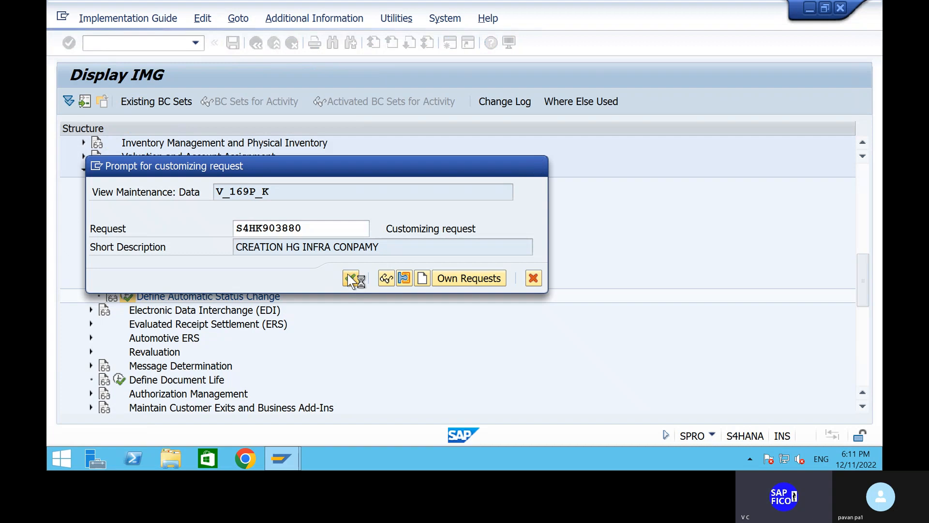
pyautogui.click(256, 43)
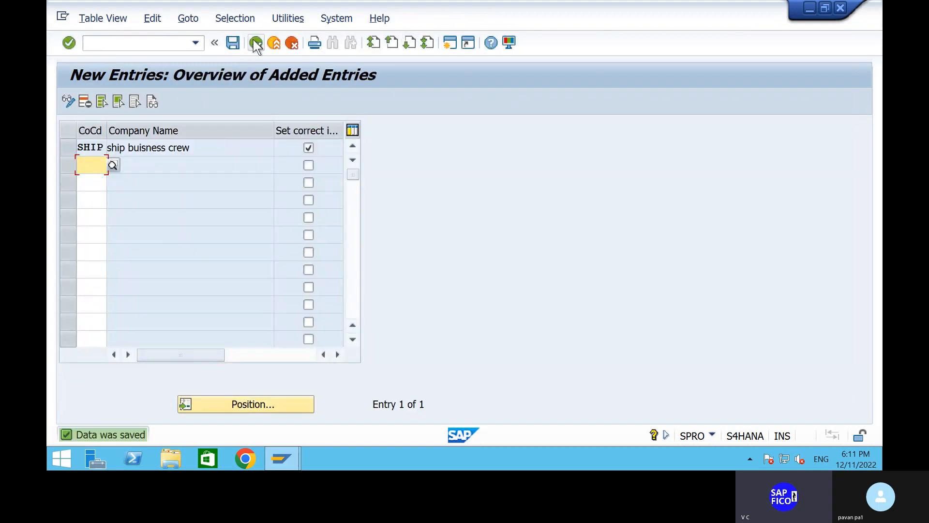
# Switch to the Word checklist to review item 14 on inventory management plant parameters, and return to the IMG structure in SAP
pyautogui.moveTo(659, 7)
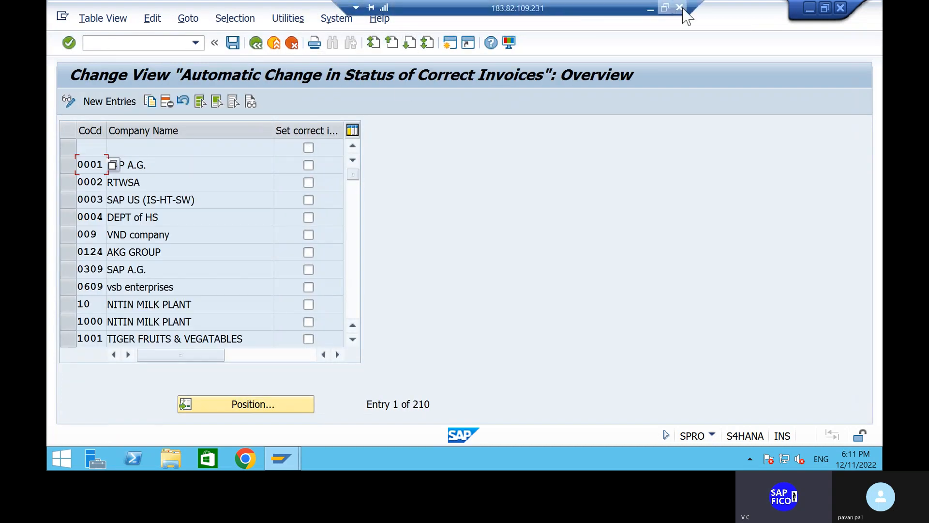
pyautogui.click(651, 7)
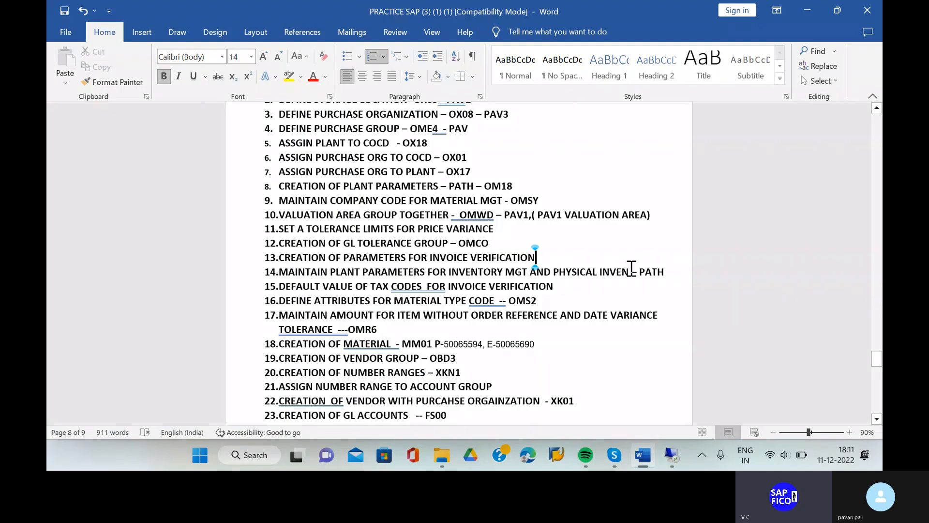
pyautogui.click(672, 269)
pyautogui.click(671, 454)
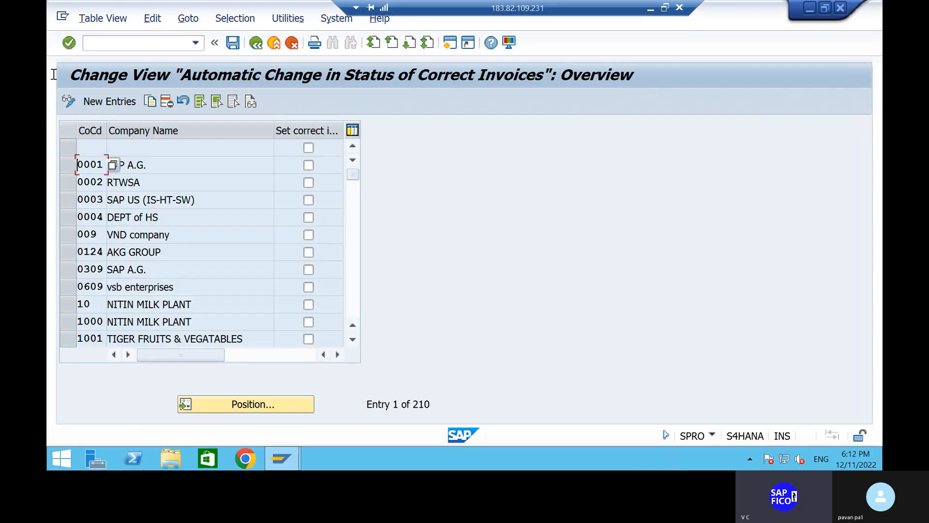
pyautogui.click(257, 45)
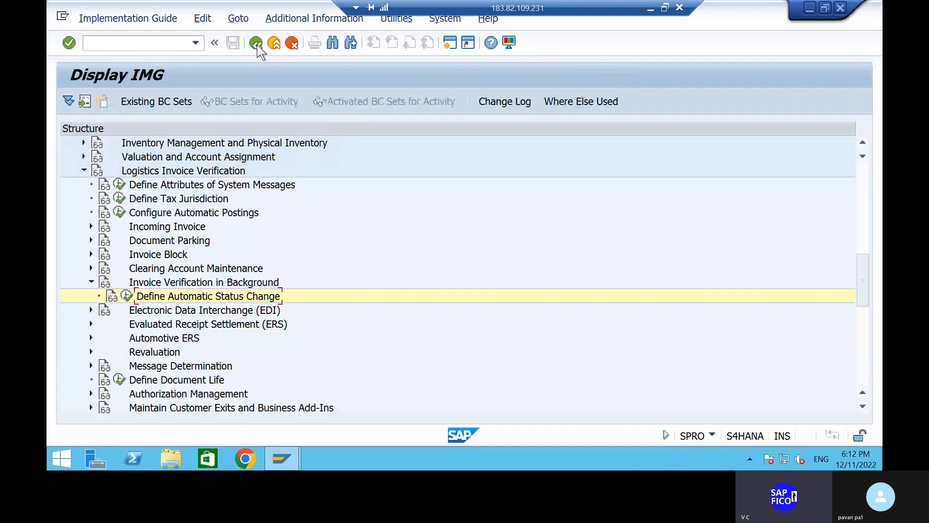
# Open the Maintain Default Values for Tax Codes activity under Logistics Invoice Verification, Incoming Invoice
pyautogui.click(83, 170)
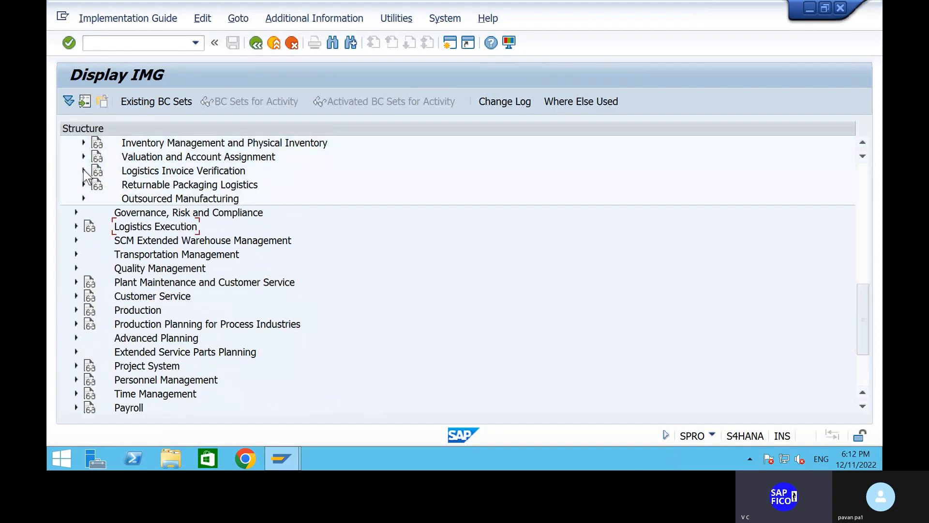
pyautogui.scroll(2, 73, 259)
pyautogui.scroll(3, 161, 251)
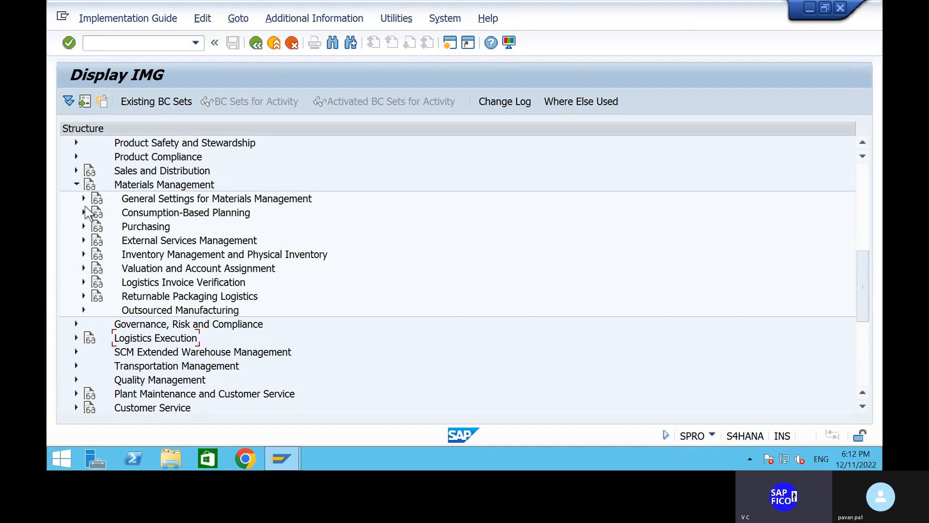
pyautogui.click(83, 282)
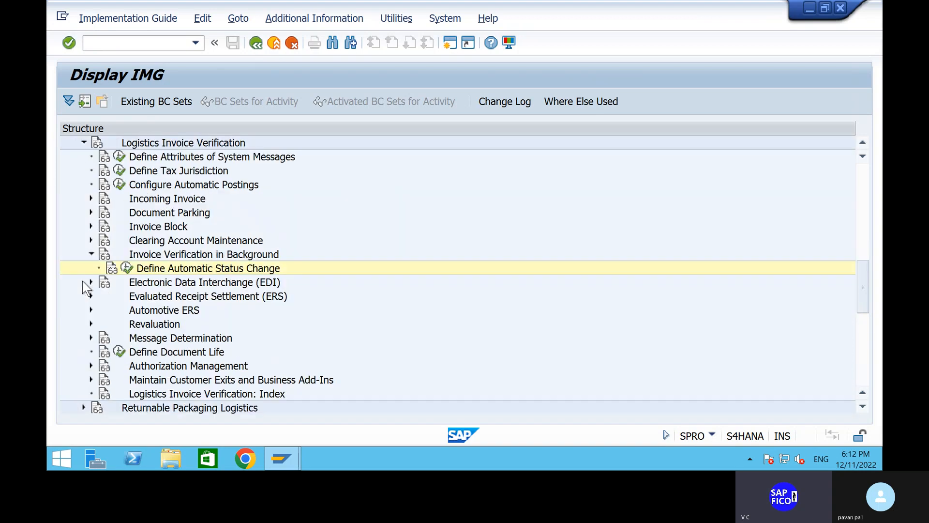
pyautogui.click(92, 199)
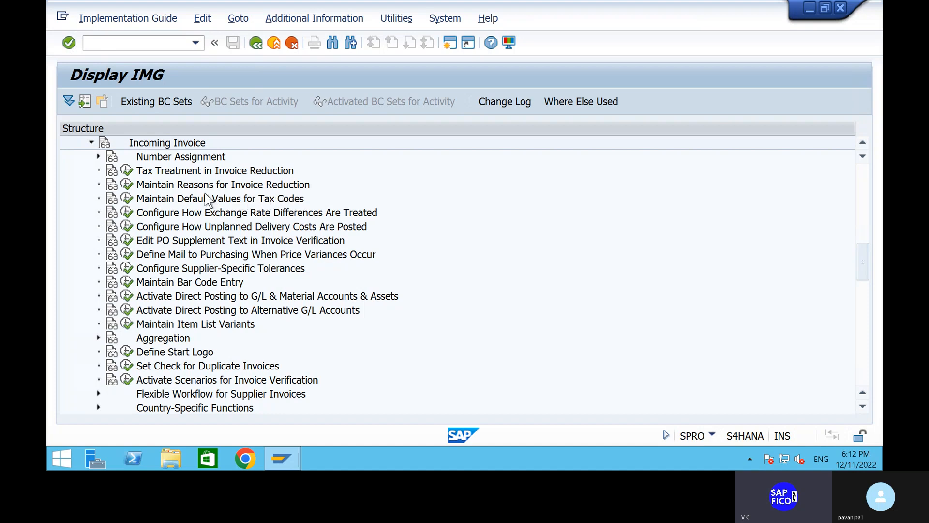
pyautogui.click(127, 198)
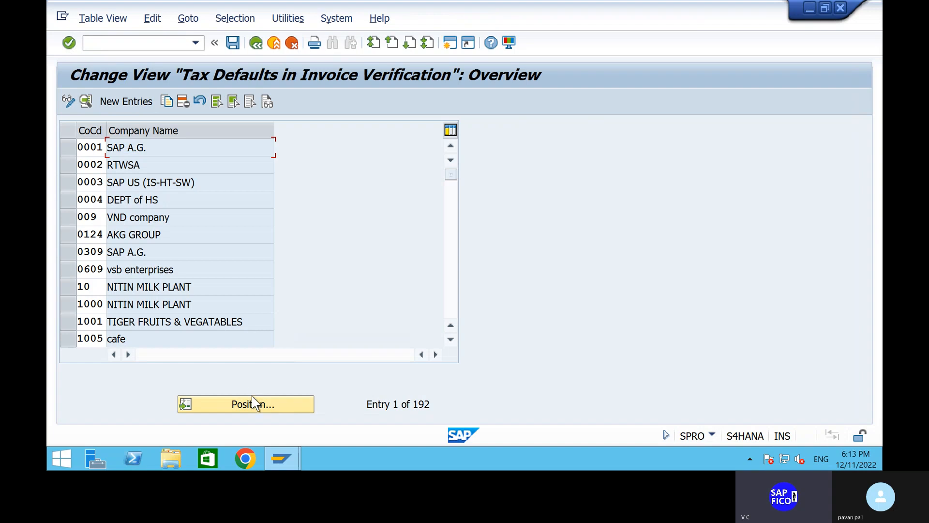
# Look up company code SHIP in the tax defaults for invoice verification, and return to the IMG structure
pyautogui.click(252, 396)
pyautogui.write('ship')
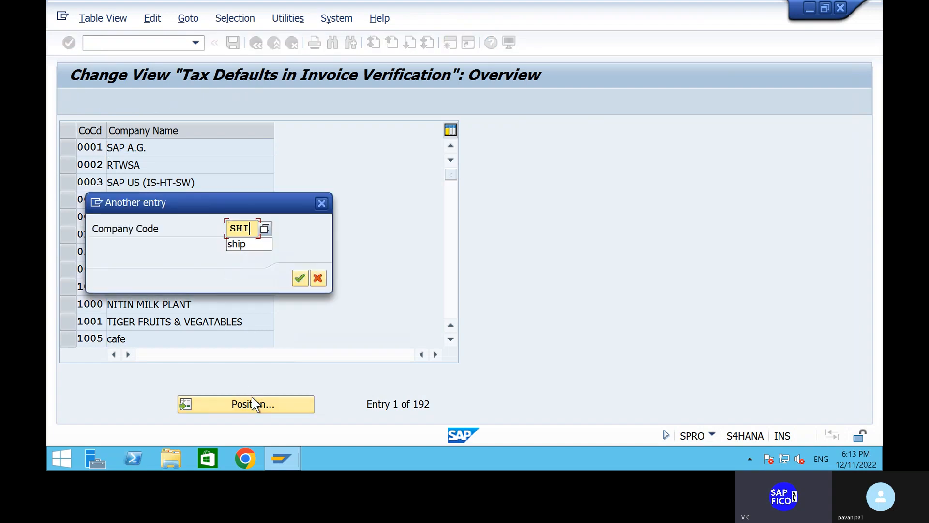
pyautogui.press('Return')
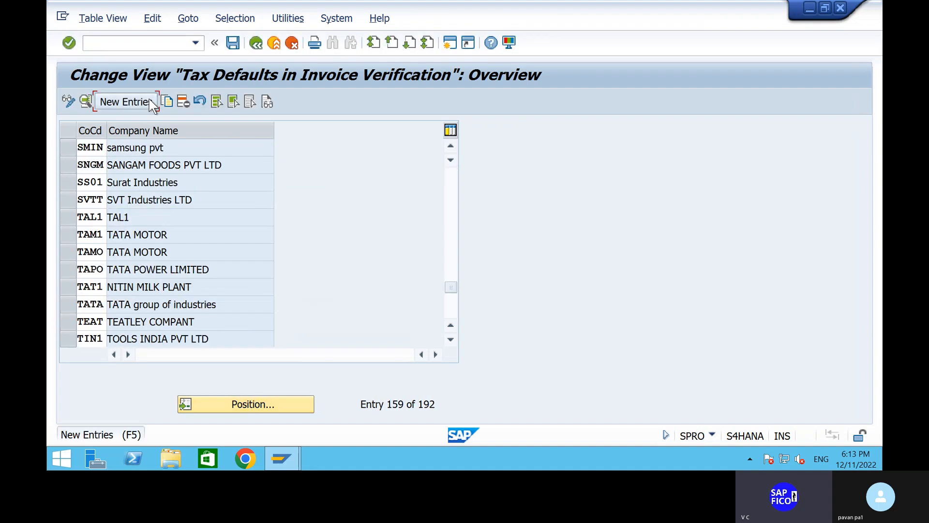
pyautogui.click(127, 101)
pyautogui.click(263, 44)
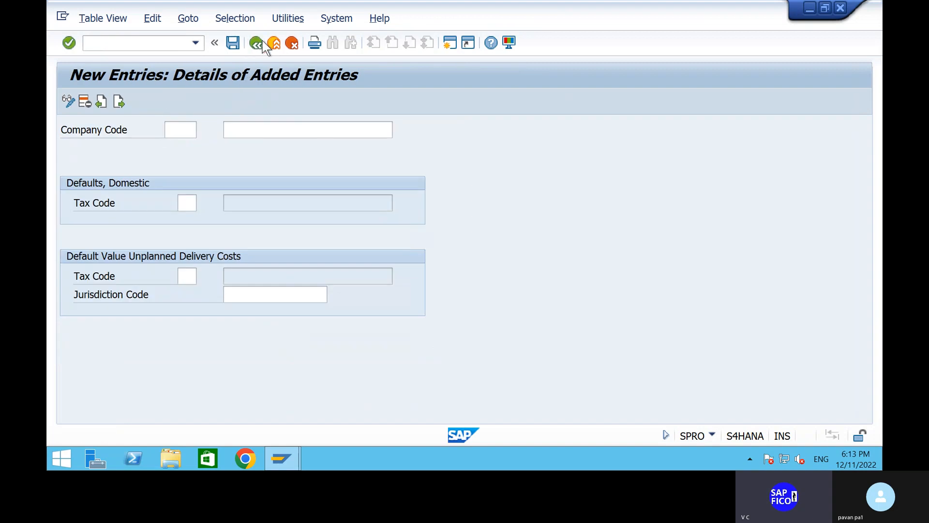
pyautogui.click(263, 44)
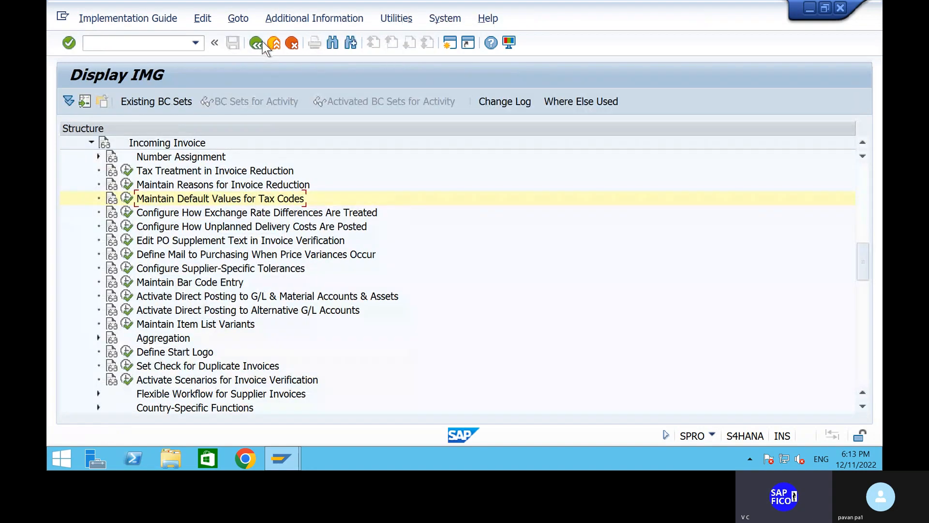
# Collapse the Incoming Invoice, Invoice Verification in Background, Logistics Invoice Verification and Materials Management nodes in the IMG structure
pyautogui.click(91, 143)
pyautogui.scroll(2, 93, 280)
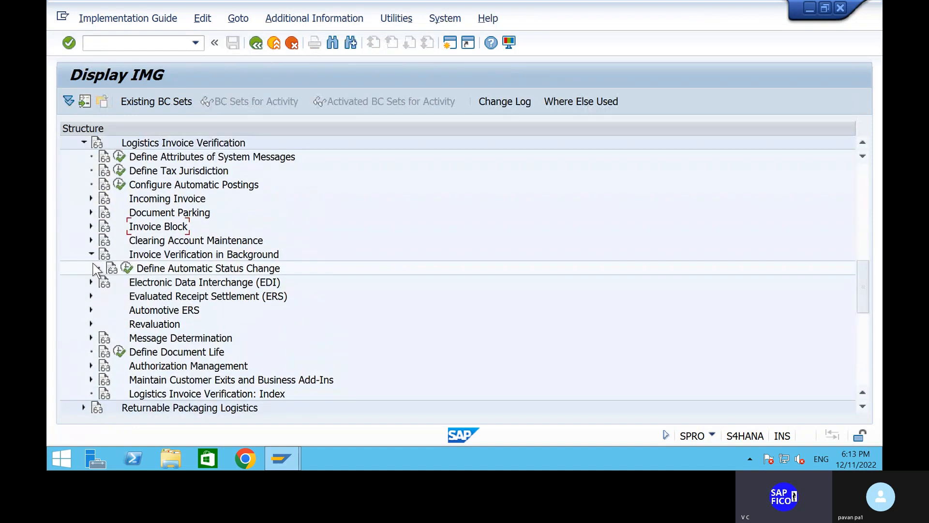
pyautogui.click(91, 254)
pyautogui.scroll(1, 85, 246)
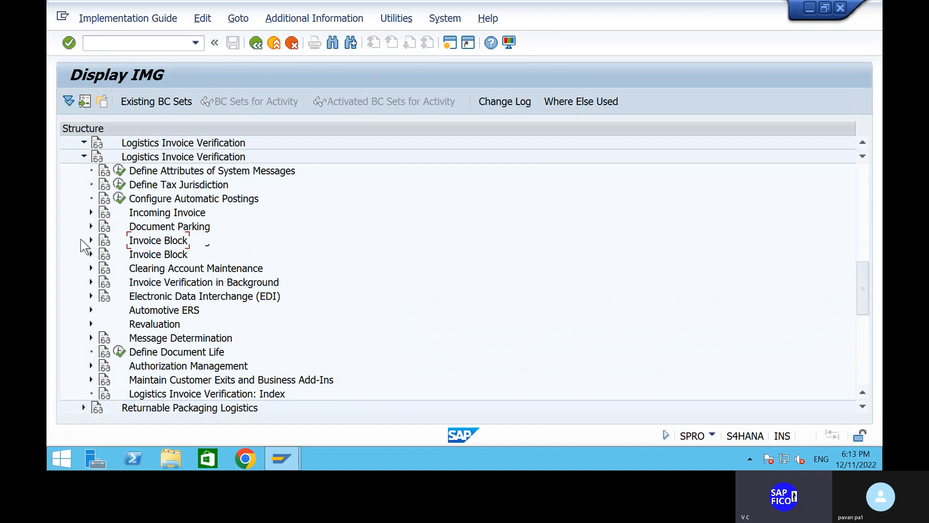
pyautogui.scroll(2, 85, 246)
pyautogui.click(85, 228)
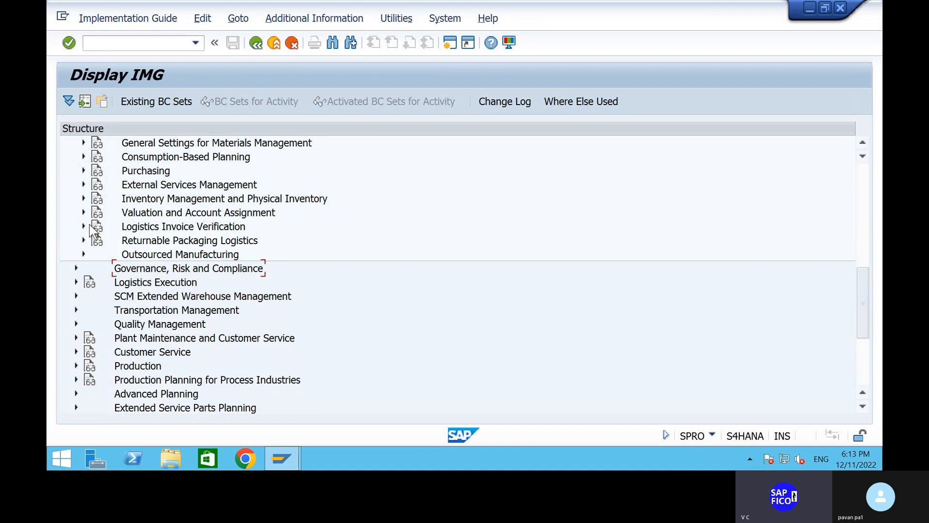
pyautogui.scroll(2, 100, 275)
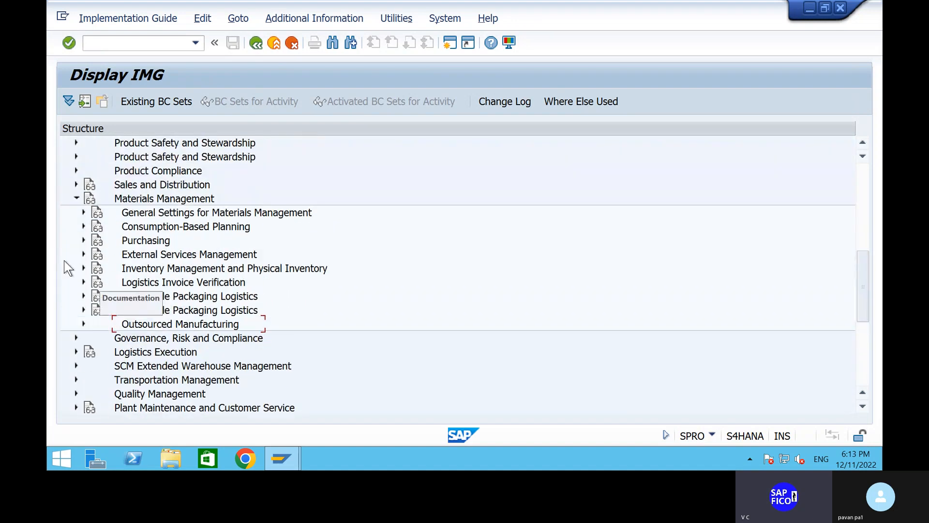
pyautogui.click(77, 198)
# Reopen Maintain Default Values for Tax Codes by expanding Materials Management, Logistics Invoice Verification and Incoming Invoice
pyautogui.click(77, 198)
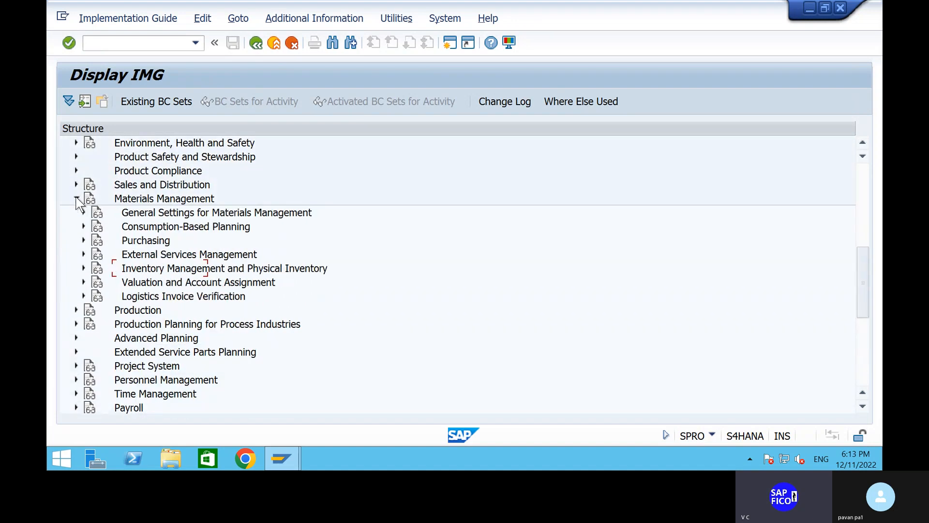
pyautogui.click(84, 296)
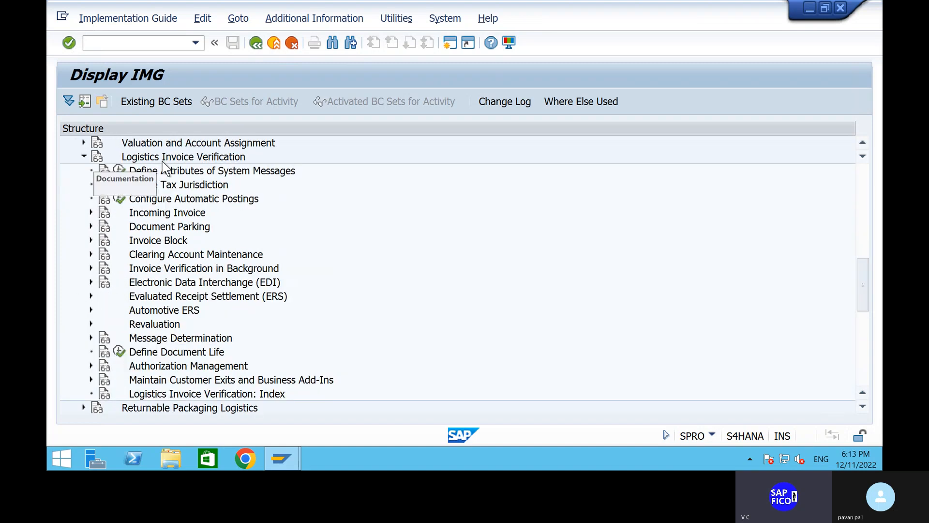
pyautogui.click(91, 213)
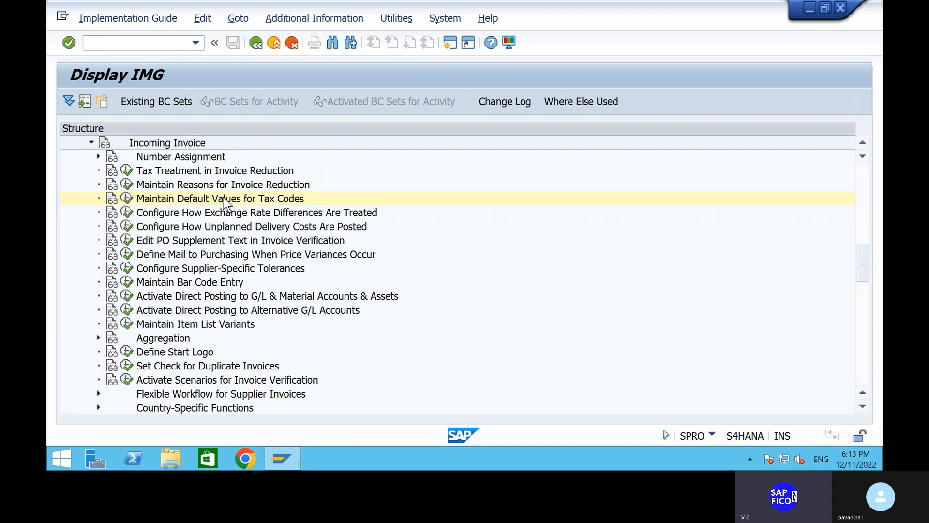
pyautogui.click(128, 200)
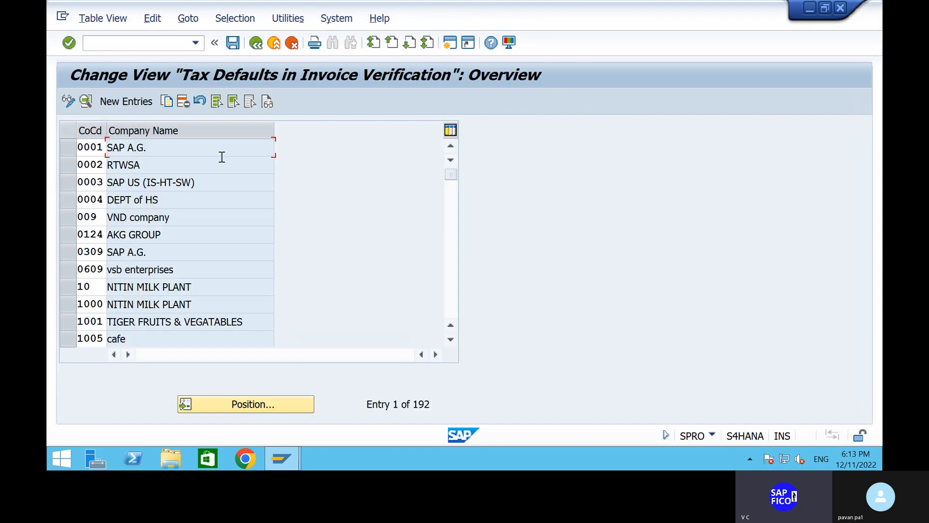
# Start a new tax defaults entry for company code SHIP with the description SHIP- INPUT TAX CODE
pyautogui.click(129, 100)
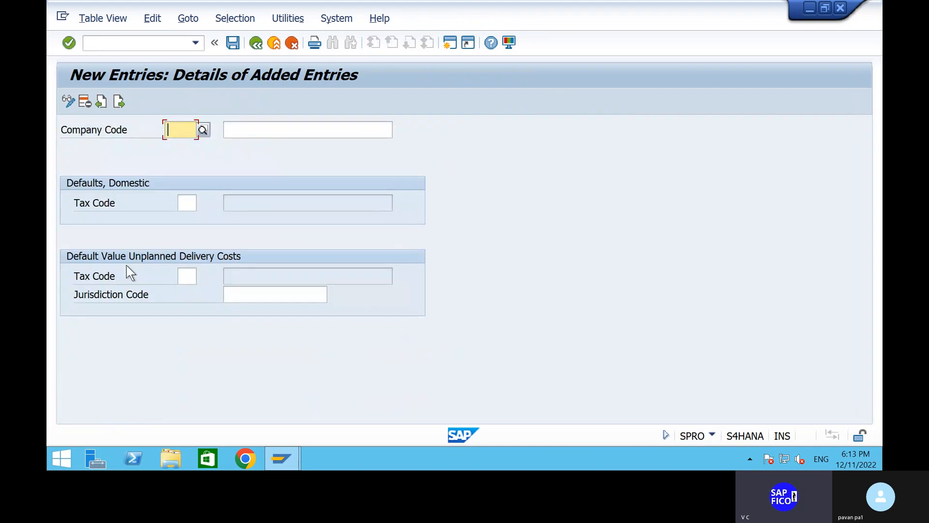
pyautogui.write('SHIP')
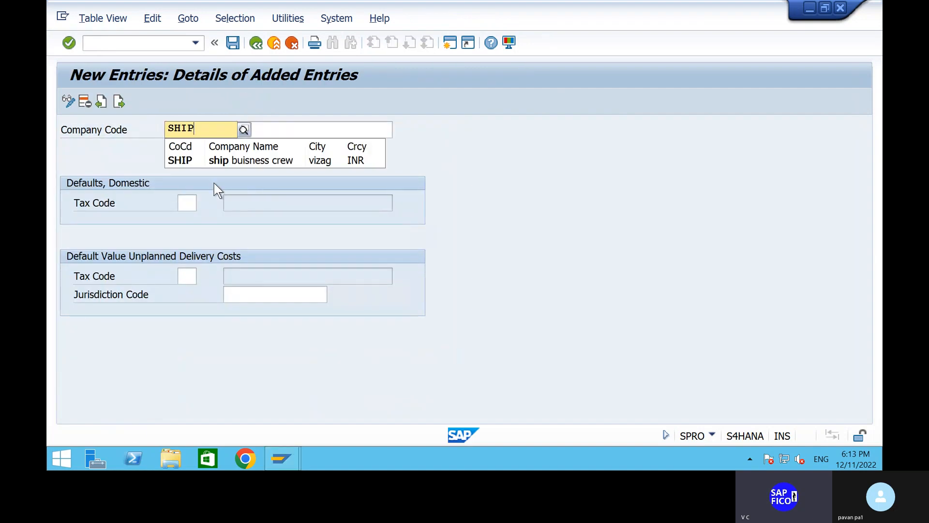
pyautogui.click(231, 163)
pyautogui.click(269, 130)
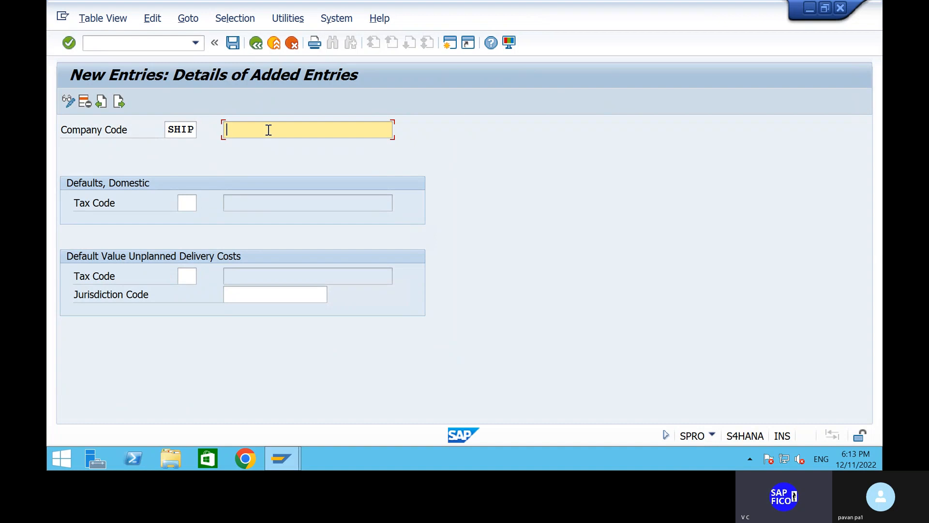
pyautogui.write('SHIP- INPUT TAX CODE')
pyautogui.click(187, 202)
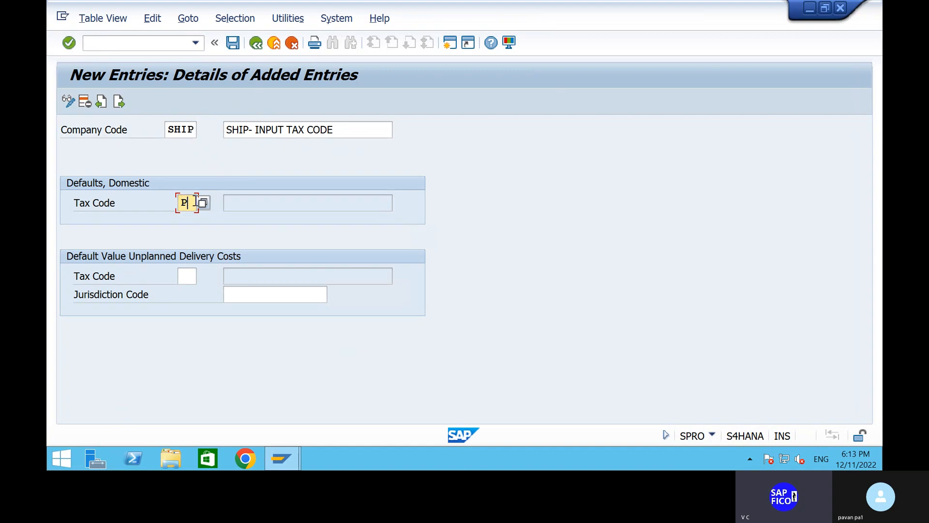
pyautogui.click(203, 204)
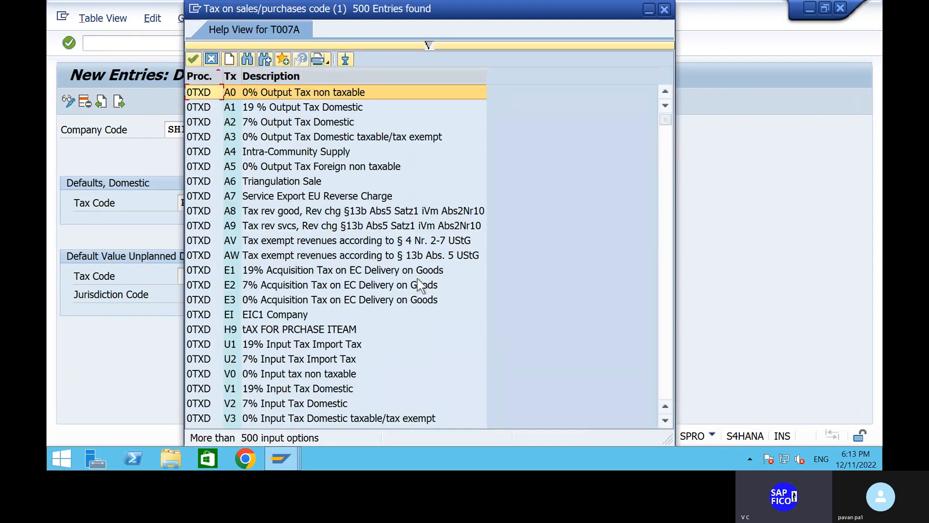
pyautogui.scroll(-10, 309, 322)
pyautogui.scroll(-15, 309, 322)
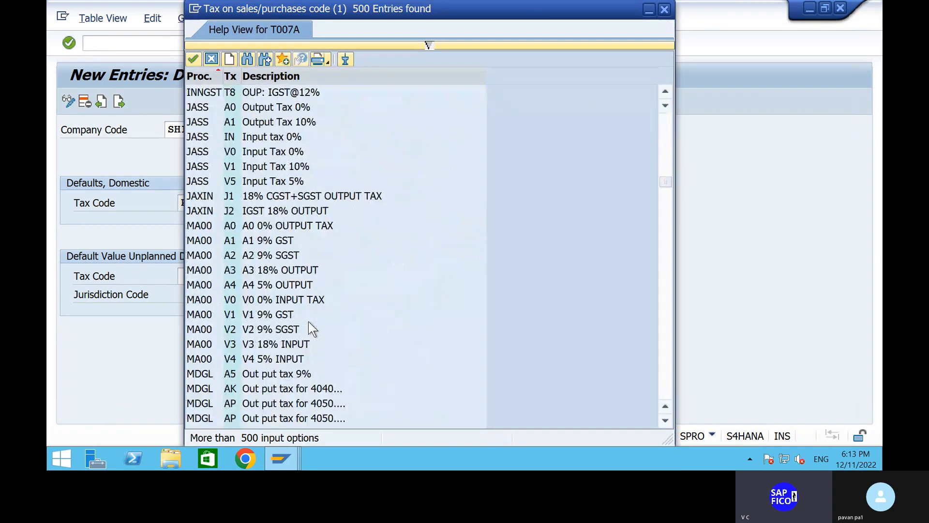
pyautogui.scroll(8, 309, 323)
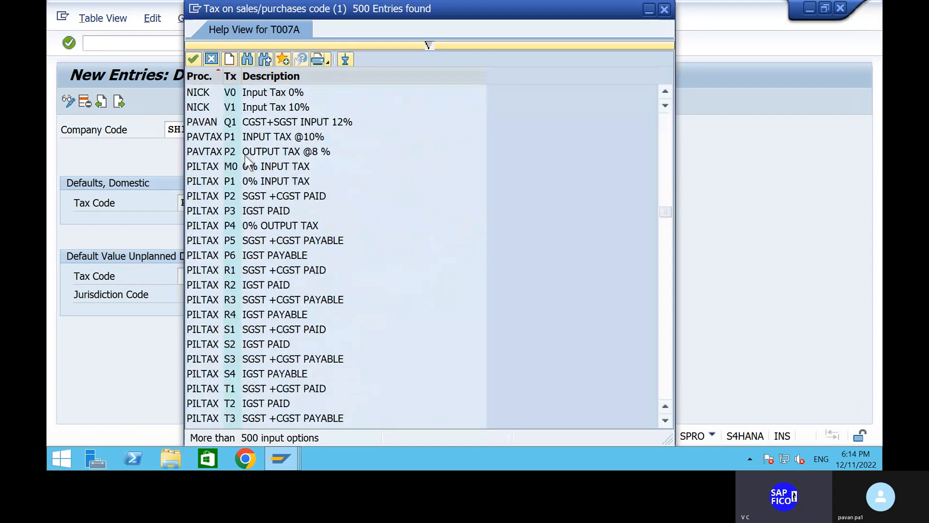
pyautogui.click(299, 136)
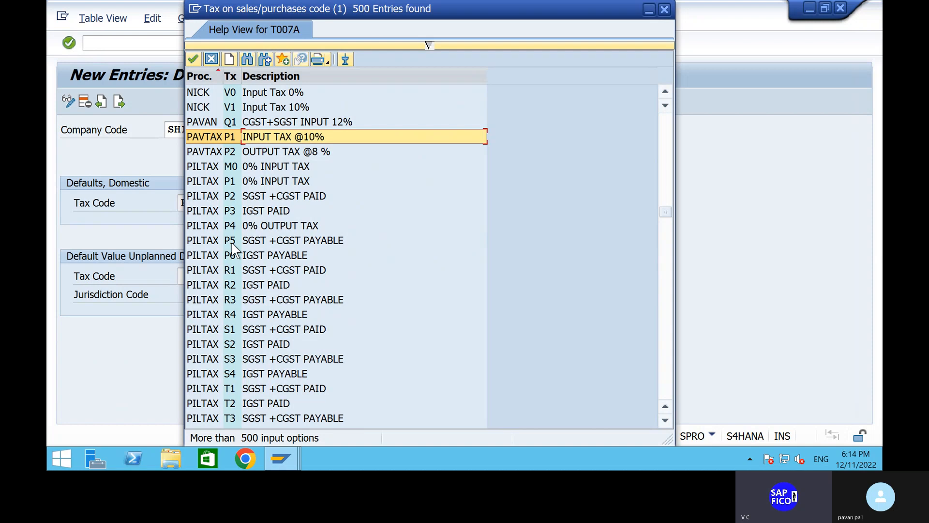
pyautogui.click(192, 58)
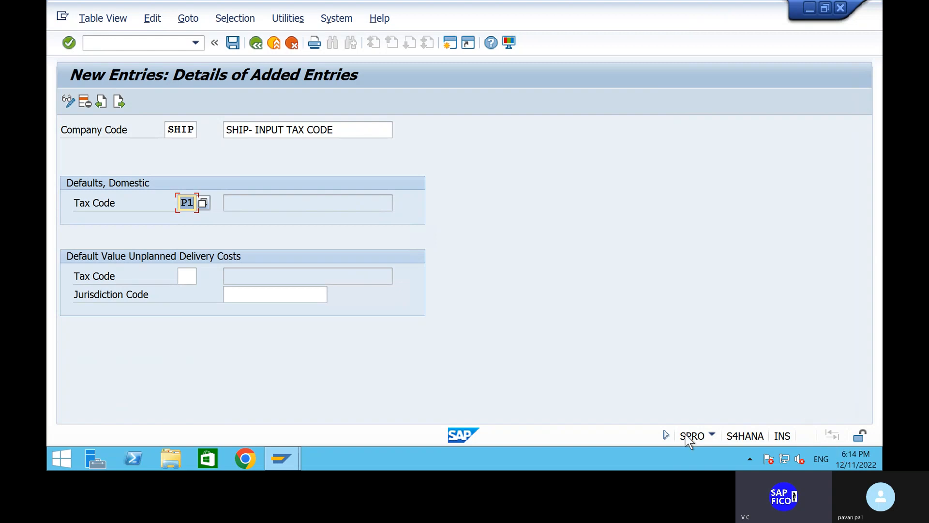
pyautogui.press('Return')
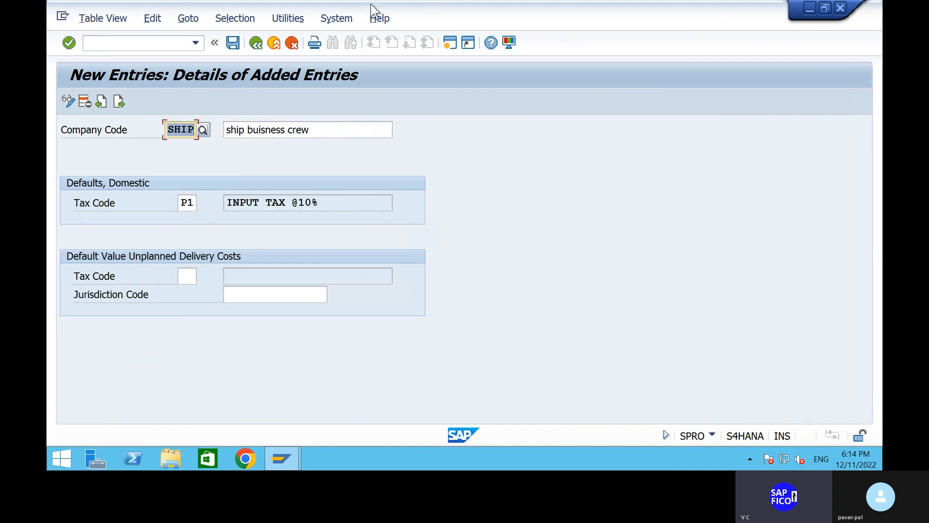
pyautogui.click(232, 42)
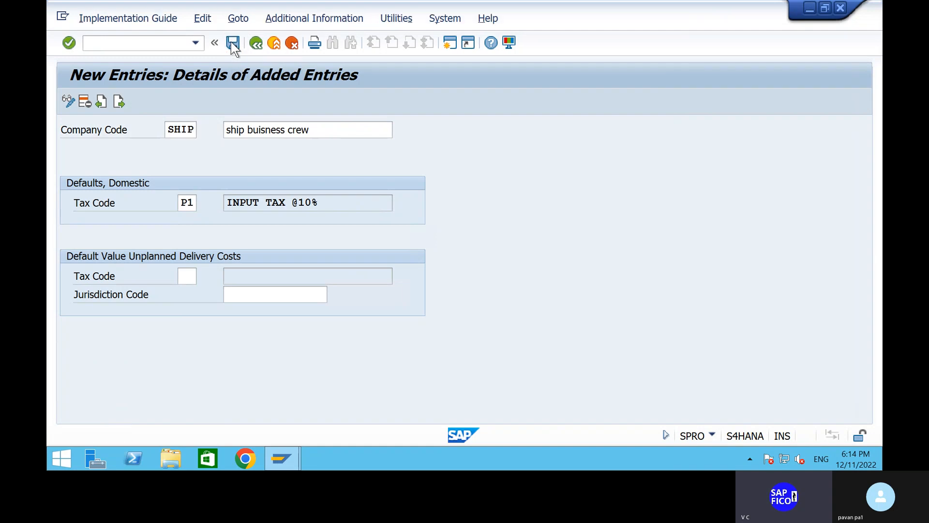
pyautogui.click(350, 278)
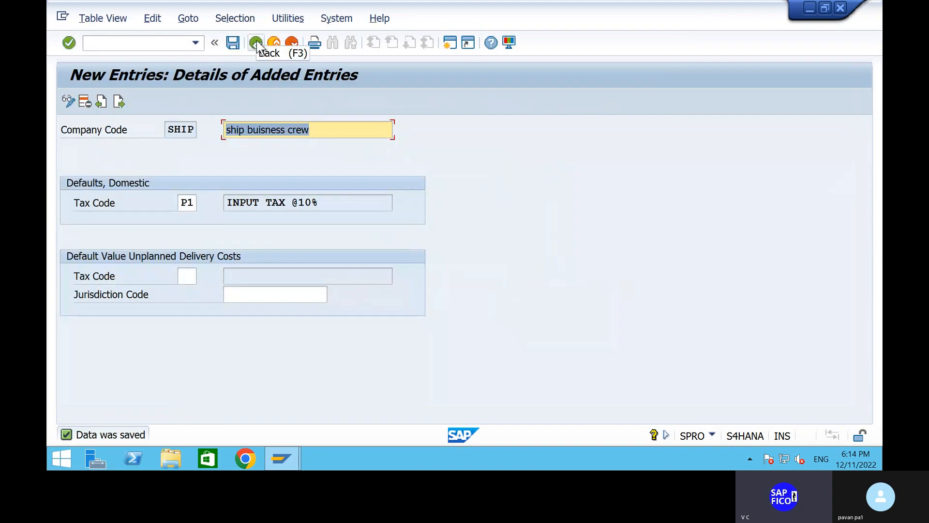
# Switch to transaction OBBG and look up country IN in the assignment of countries to calculation procedures
pyautogui.click(108, 42)
pyautogui.write('/NOBBG')
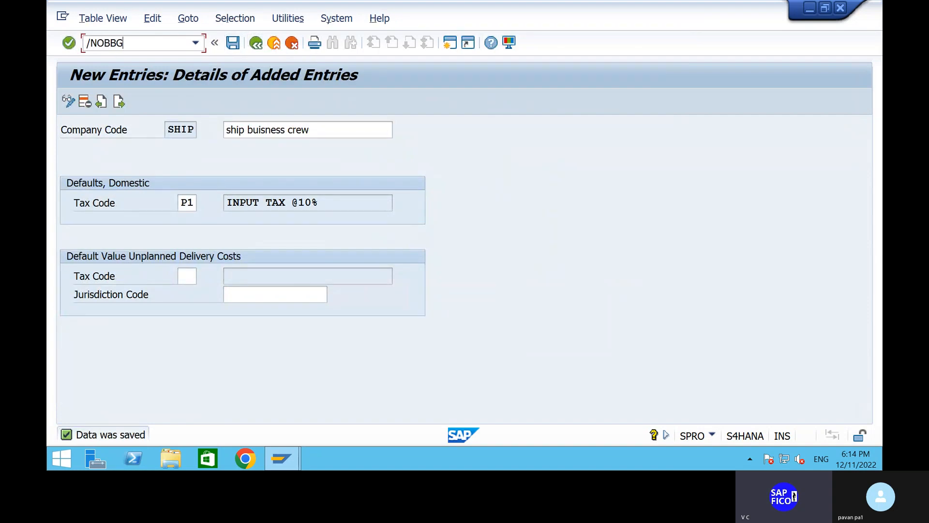
pyautogui.press('Return')
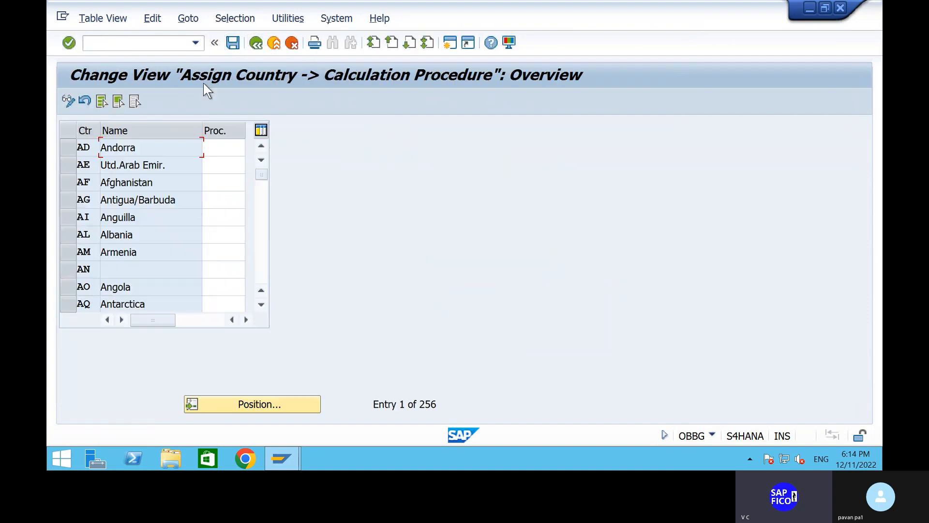
pyautogui.click(264, 406)
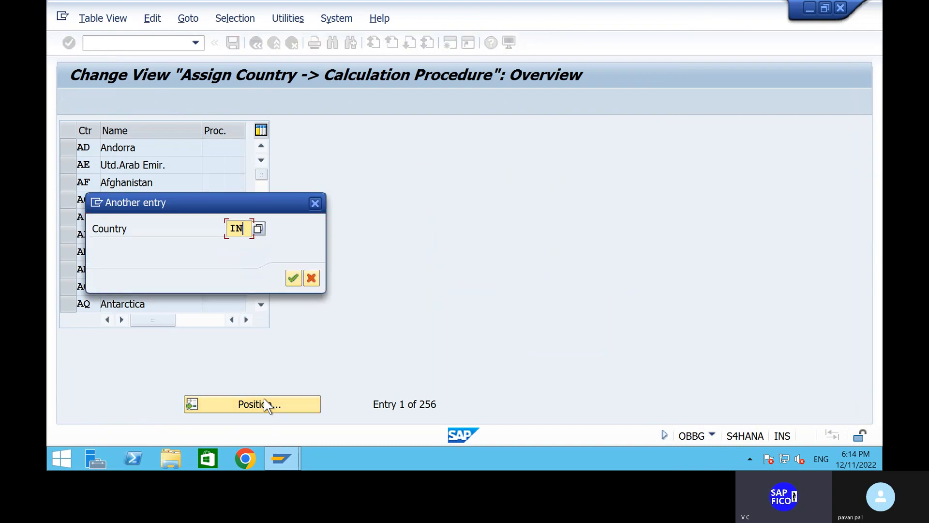
pyautogui.press('Return')
# Assign tax procedure PAVTAX, INDIAN TAX PROCEDUER SHIP, to country India and save it in the proposed customizing request
pyautogui.click(243, 147)
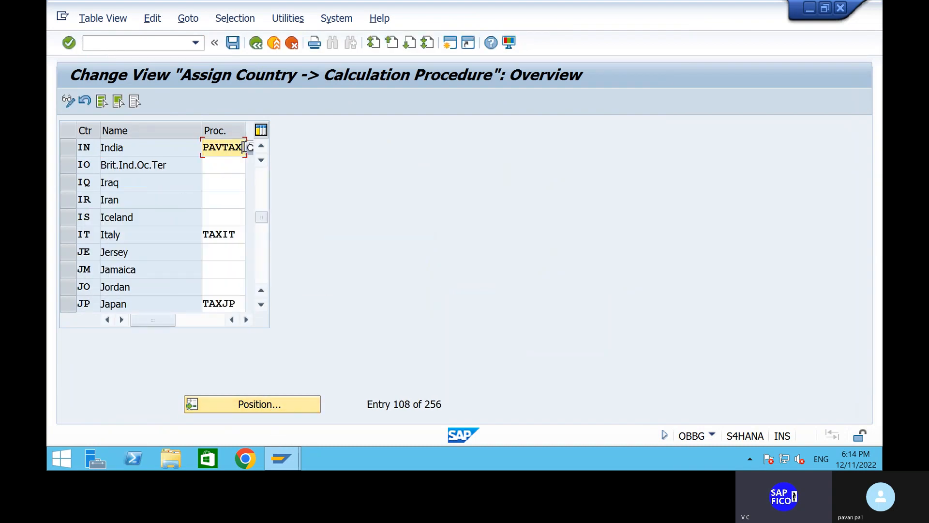
pyautogui.press('Return')
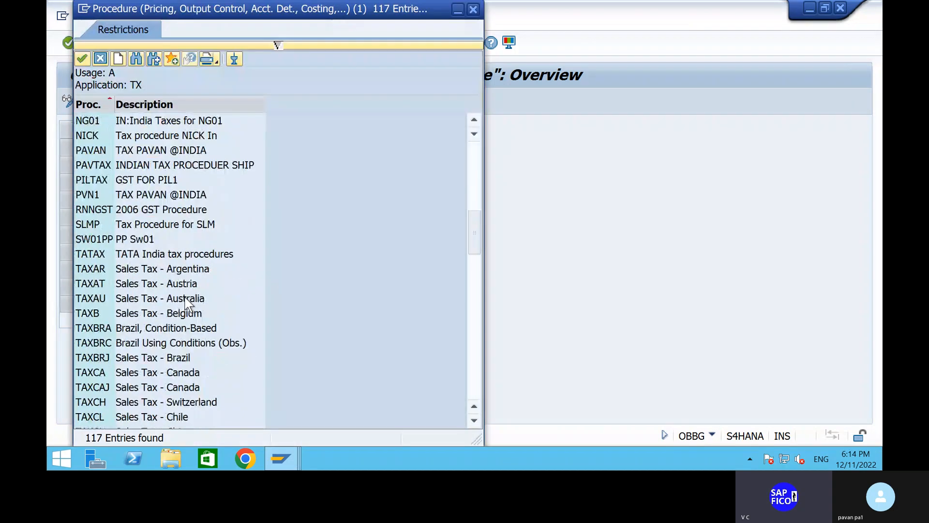
pyautogui.click(103, 168)
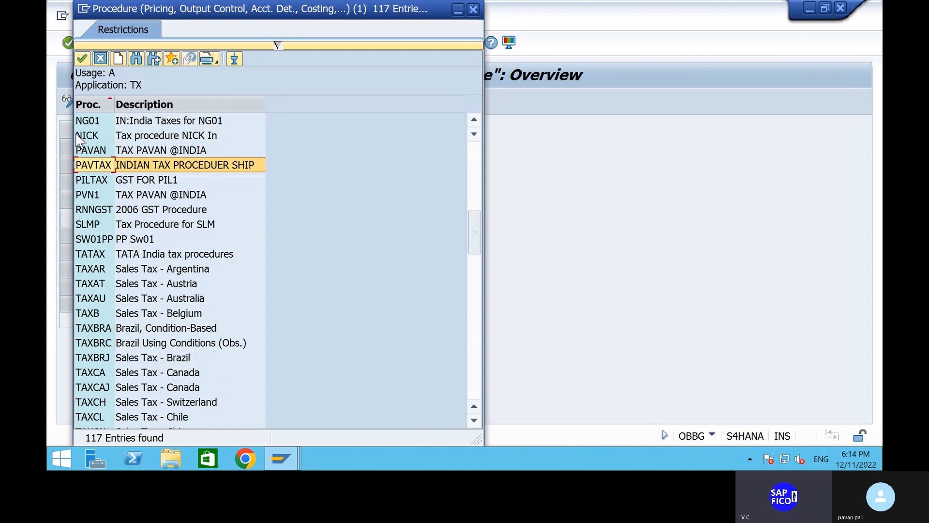
pyautogui.click(82, 56)
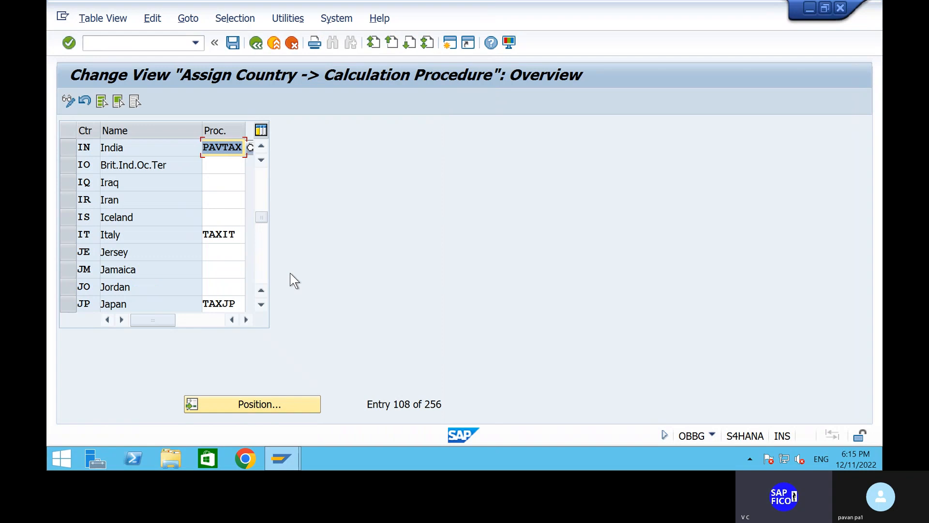
pyautogui.click(233, 43)
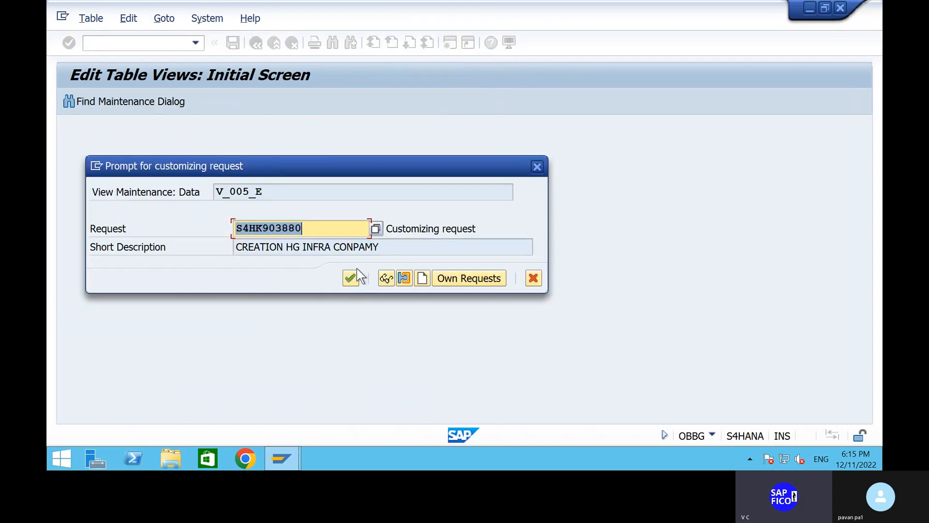
pyautogui.click(351, 278)
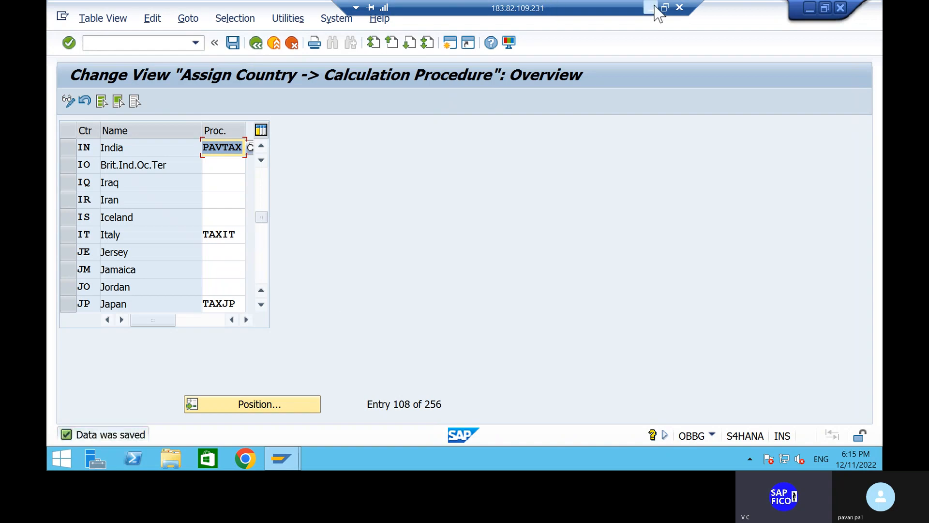
# Check the material type attributes item in the Word checklist, then return to SAP and open transaction OMS2
pyautogui.click(651, 5)
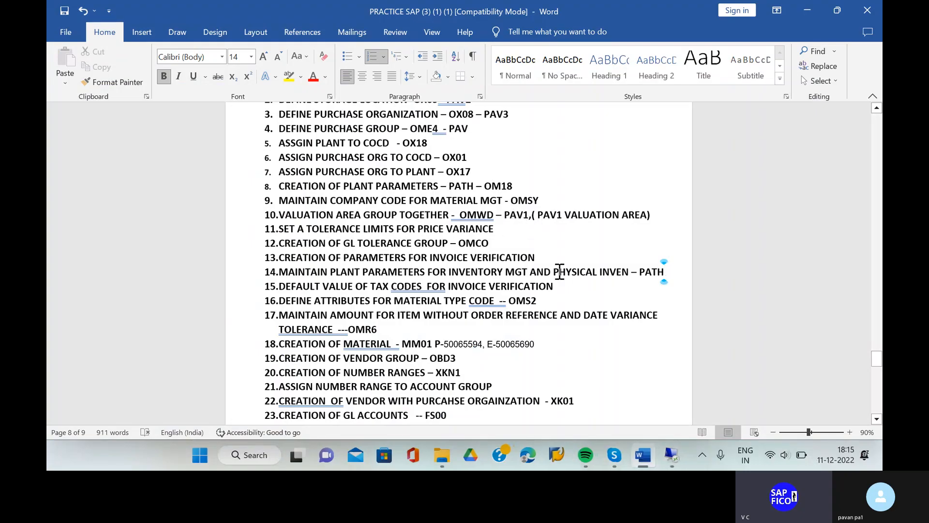
pyautogui.click(546, 300)
pyautogui.click(671, 455)
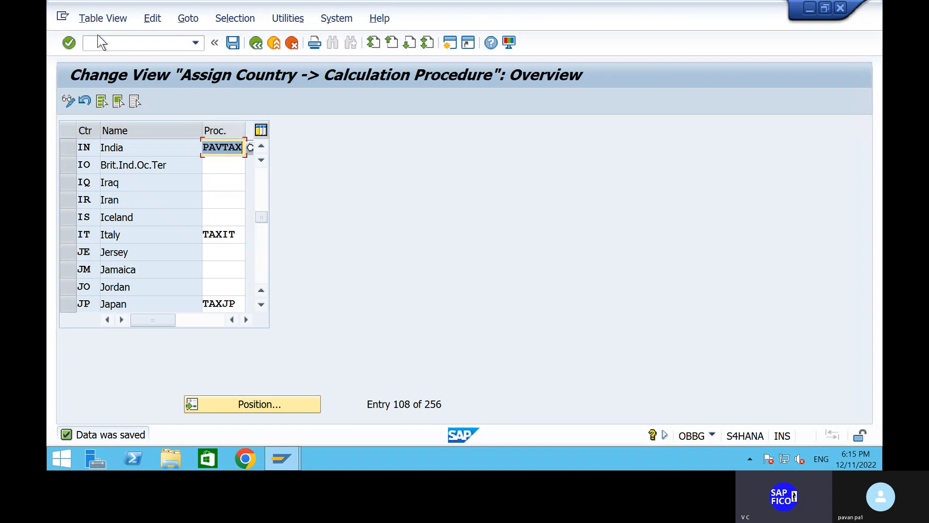
pyautogui.click(102, 43)
pyautogui.write('/NOM')
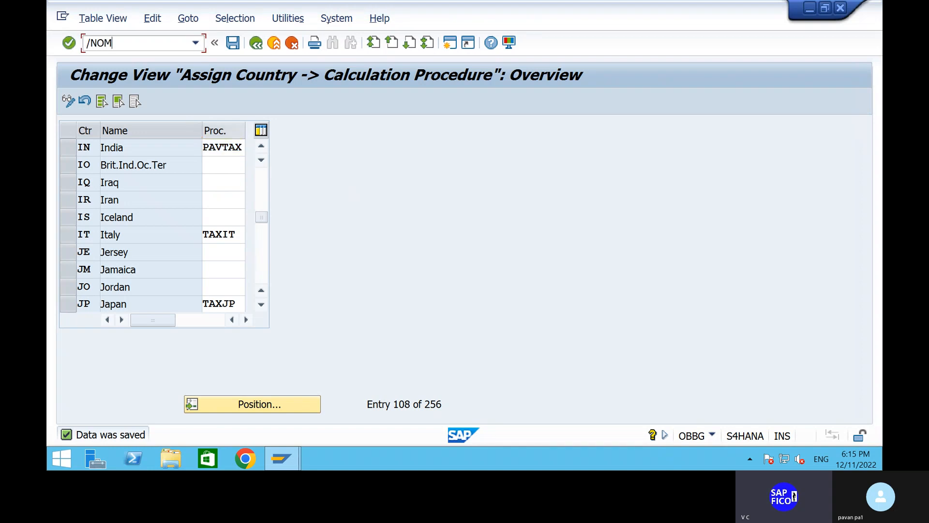
pyautogui.write('SY')
pyautogui.press('Return')
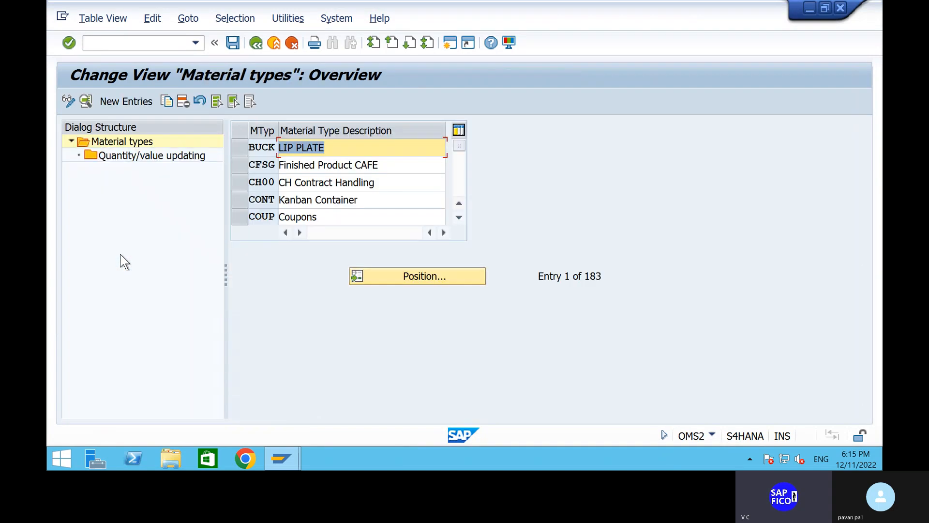
# Find material type HAWA, Trading Goods, and open its Quantity/value updating settings
pyautogui.click(414, 278)
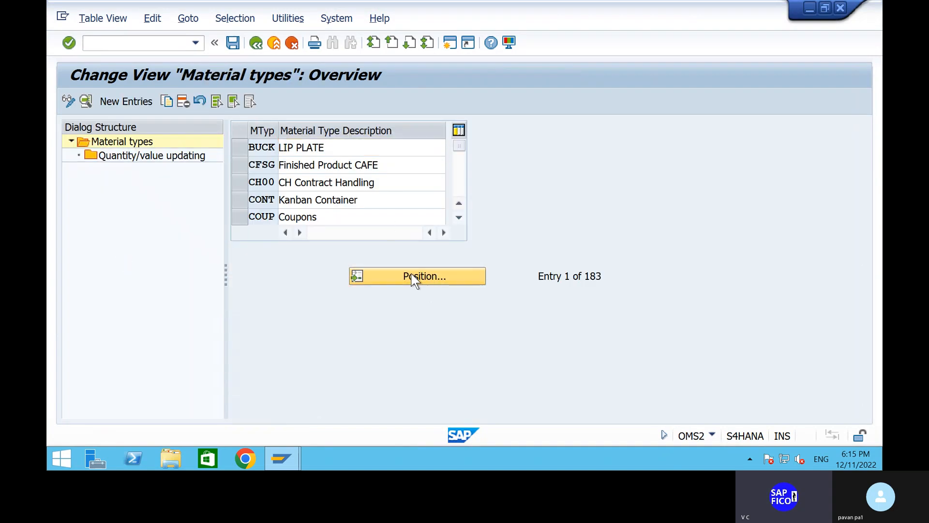
pyautogui.write('HA')
pyautogui.press('BackSpace')
pyautogui.write('AWA')
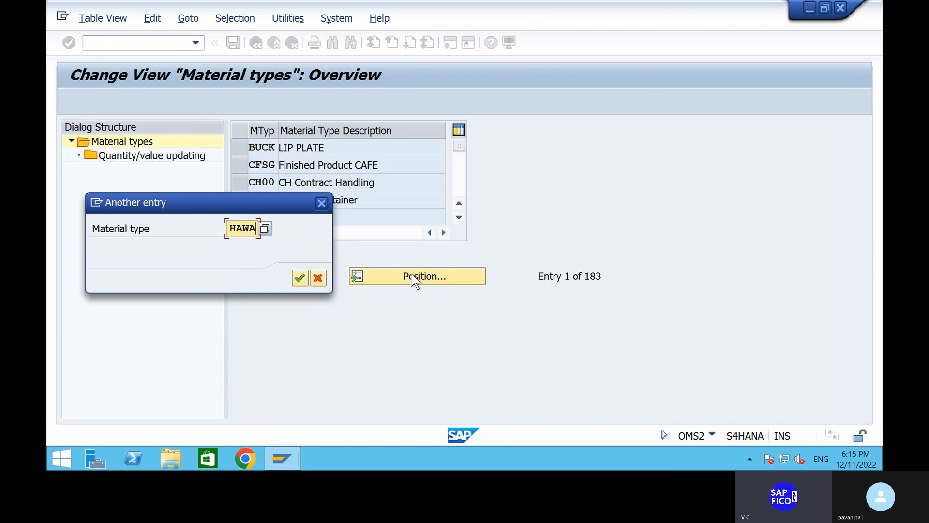
pyautogui.press('Return')
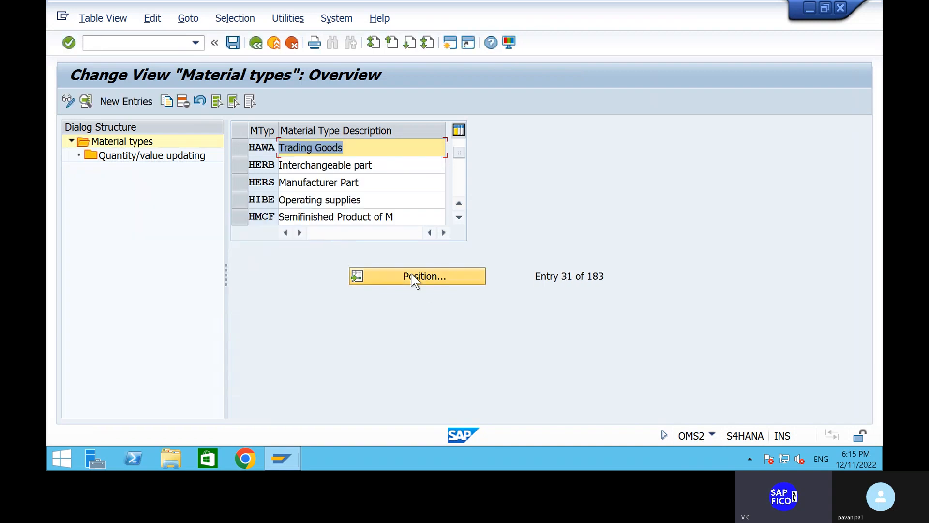
pyautogui.click(241, 148)
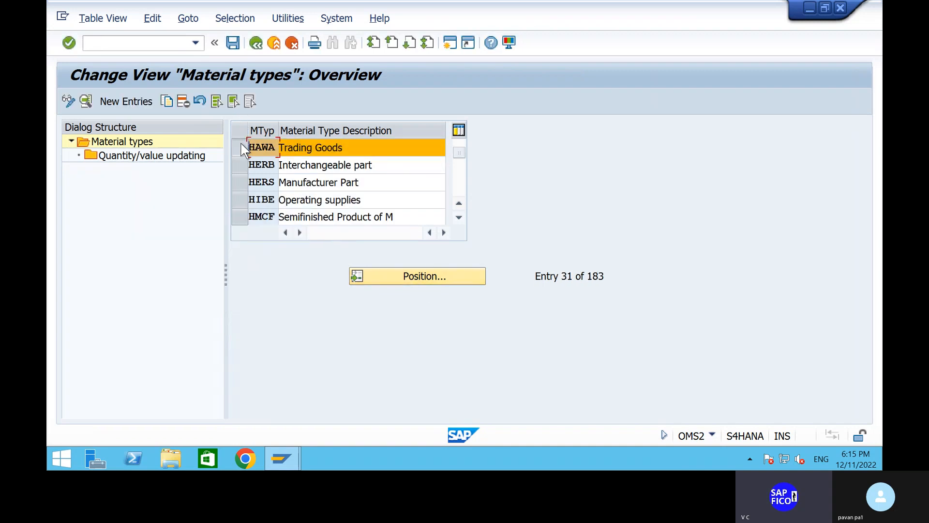
pyautogui.click(155, 157)
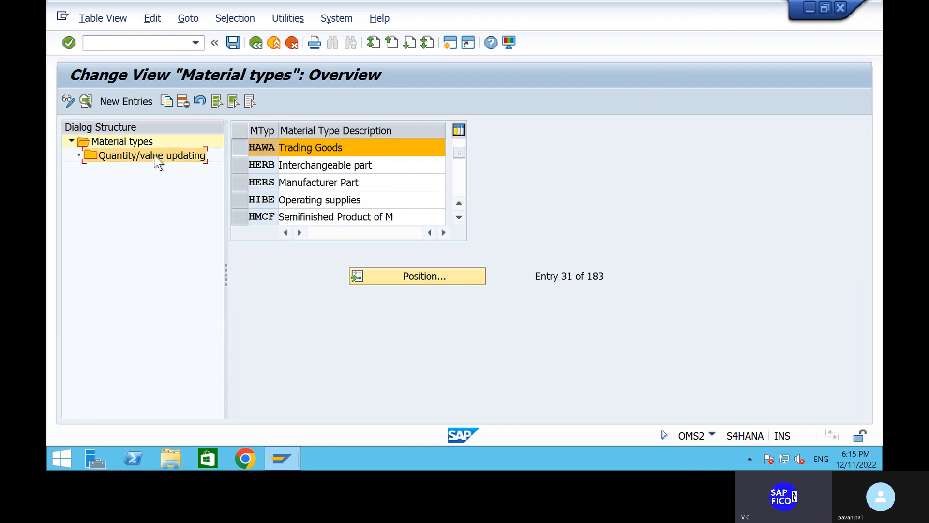
pyautogui.doubleClick(155, 157)
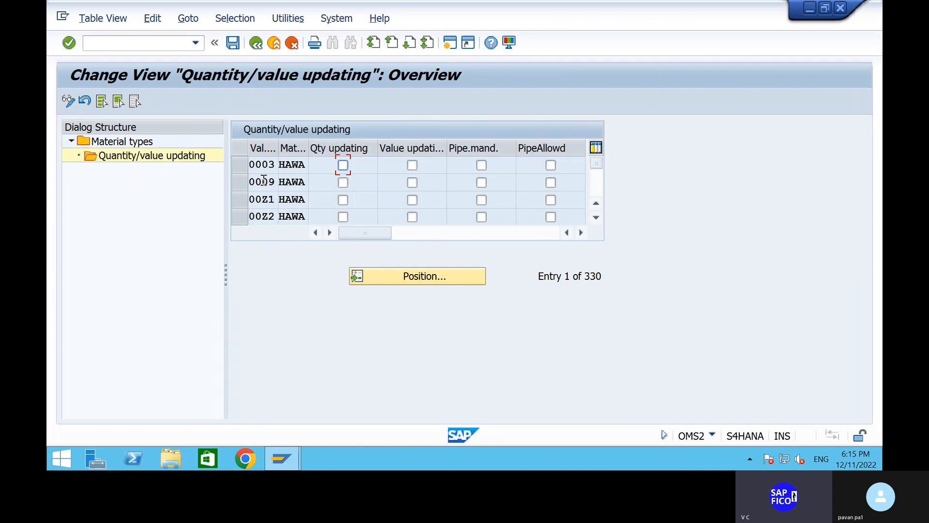
# Position the quantity/value updating list on valuation area PAV1
pyautogui.click(415, 280)
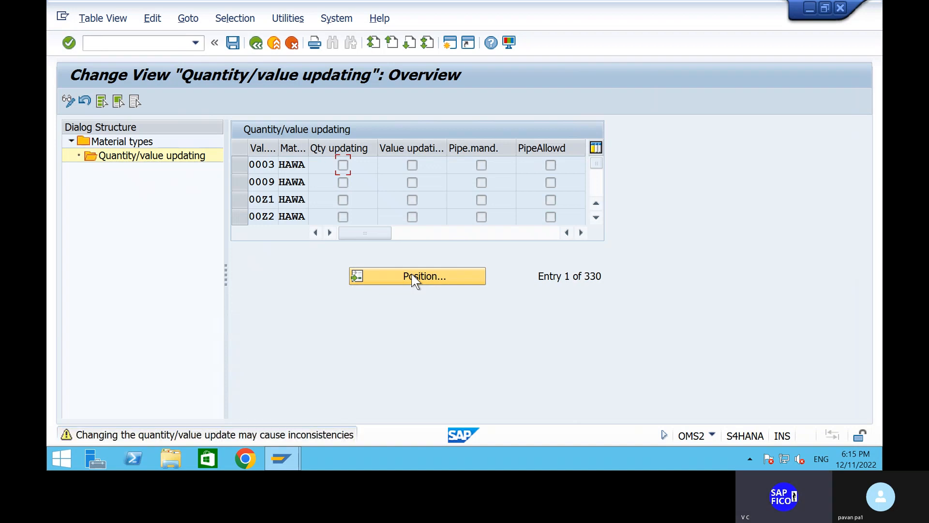
pyautogui.click(421, 279)
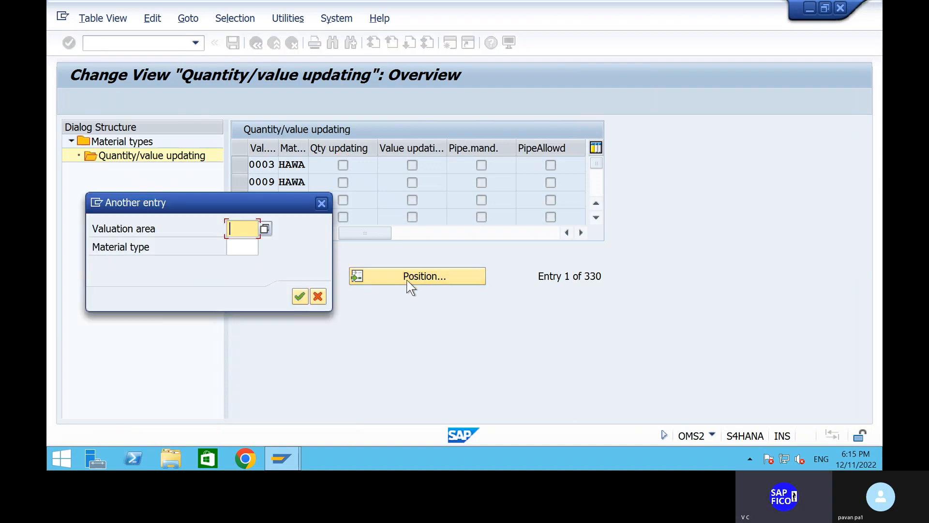
pyautogui.write('PAV')
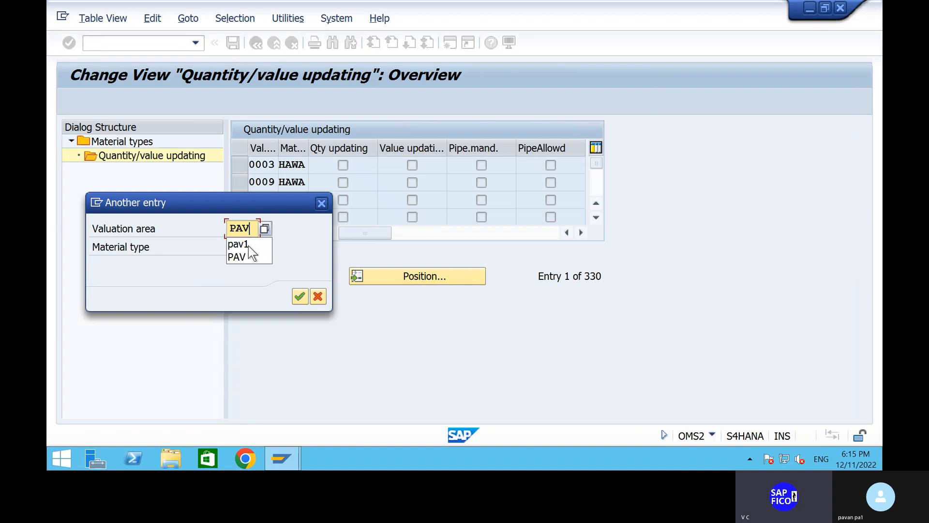
pyautogui.click(252, 248)
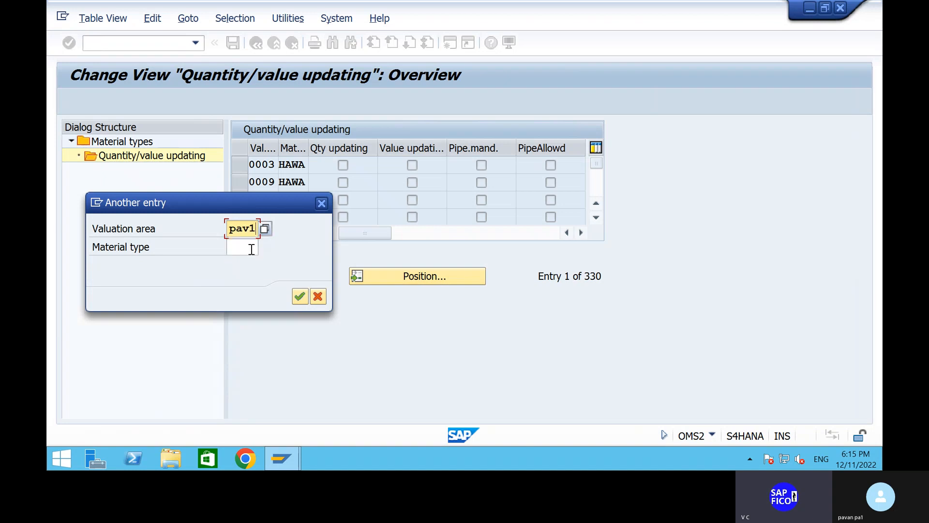
pyautogui.click(300, 296)
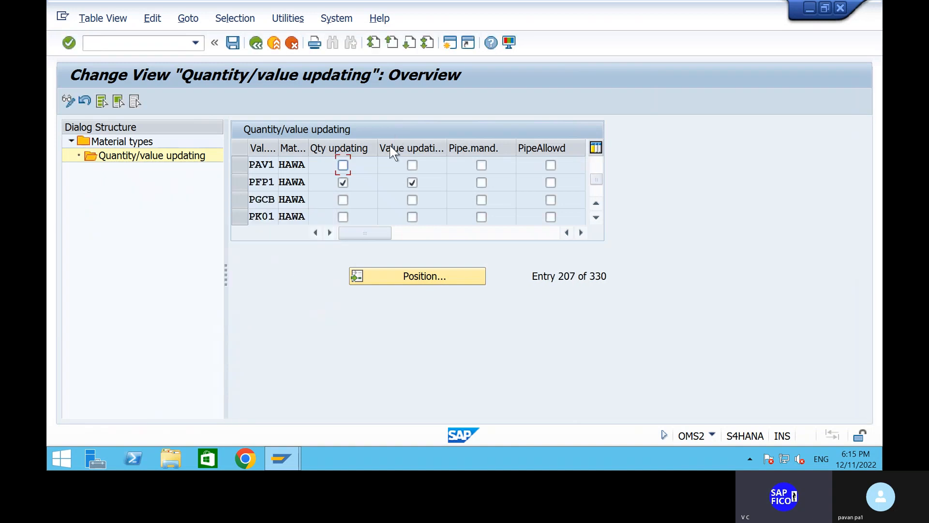
# Enable quantity and value updating for HAWA in valuation area PAV1 and save to the proposed customizing request
pyautogui.click(343, 165)
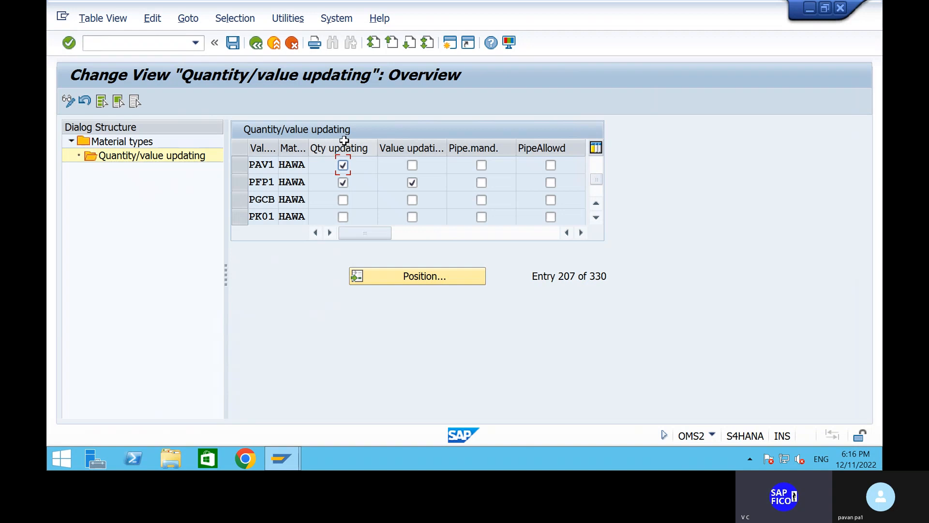
pyautogui.click(413, 166)
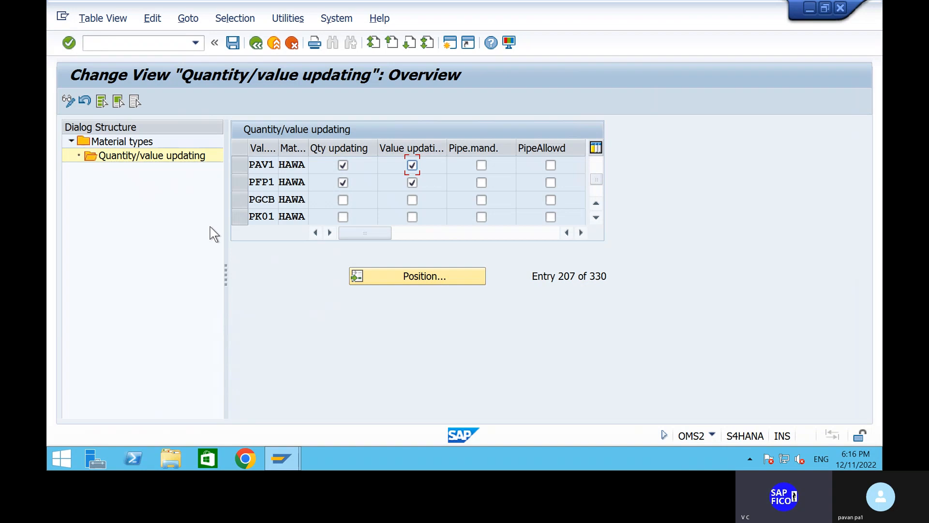
pyautogui.click(233, 43)
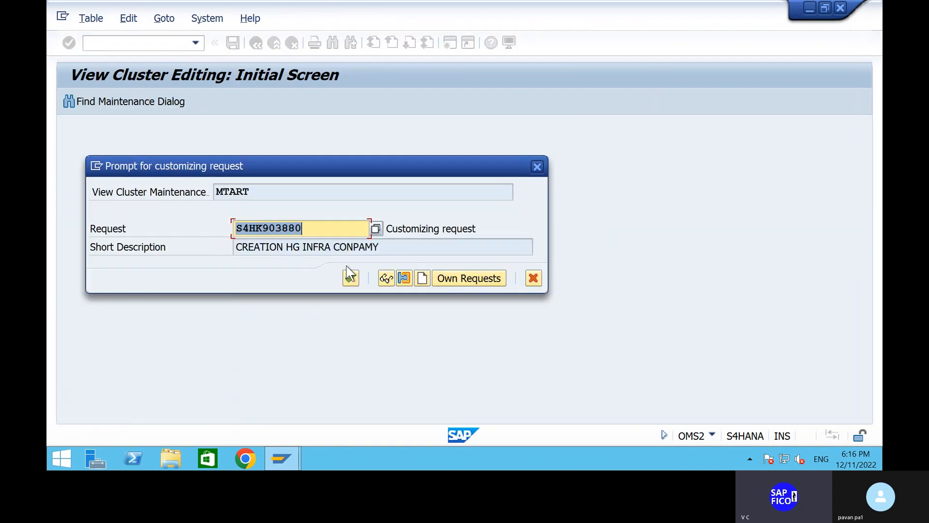
pyautogui.click(350, 279)
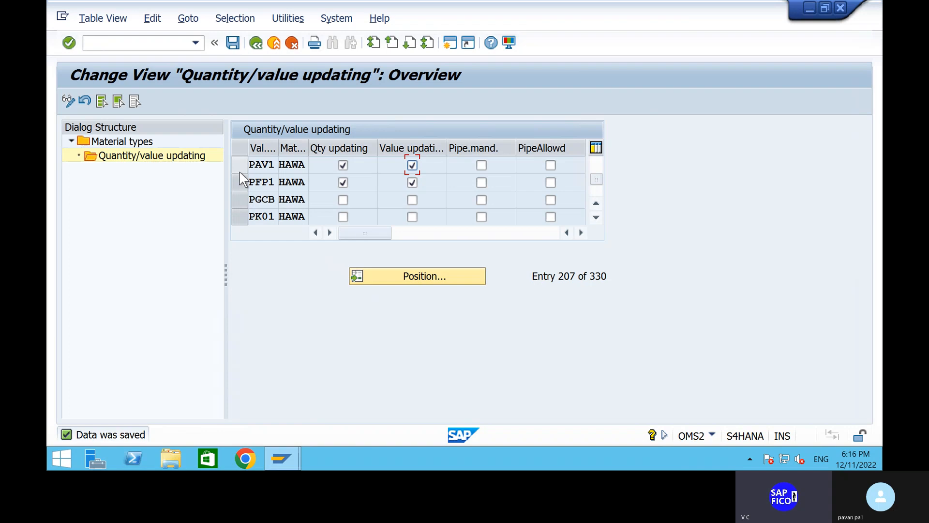
# Switch to the Word checklist and examine the remaining configuration tasks from item 17, the OMR6 entry, onward
pyautogui.moveTo(428, 7)
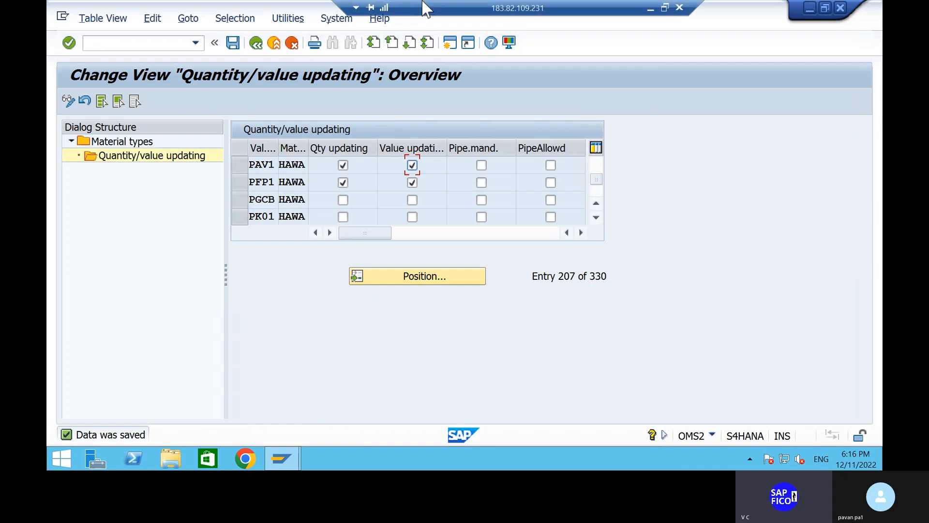
pyautogui.click(650, 8)
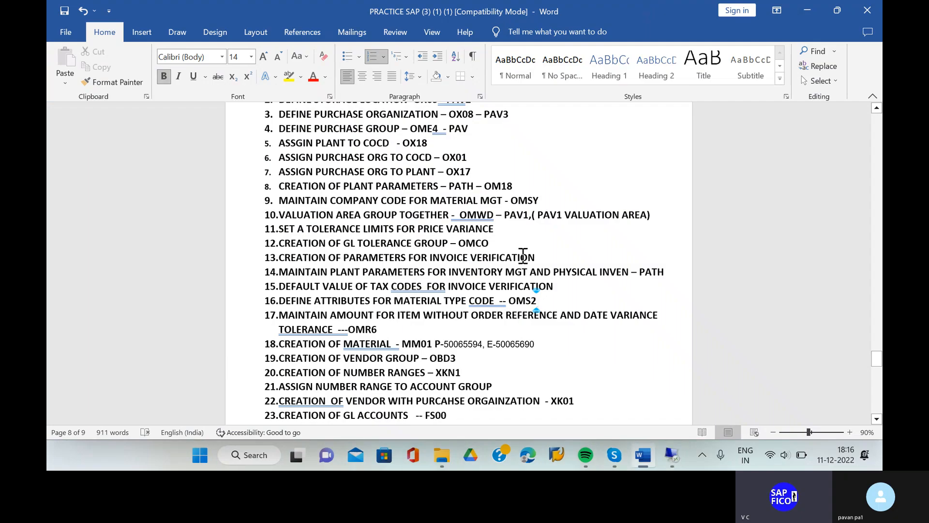
pyautogui.click(663, 312)
pyautogui.scroll(-3, 462, 381)
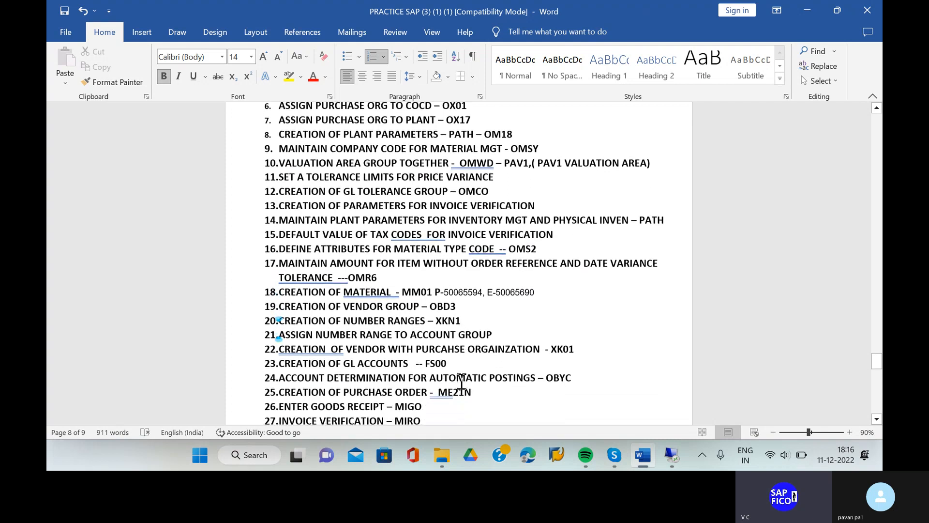
pyautogui.scroll(-1, 461, 381)
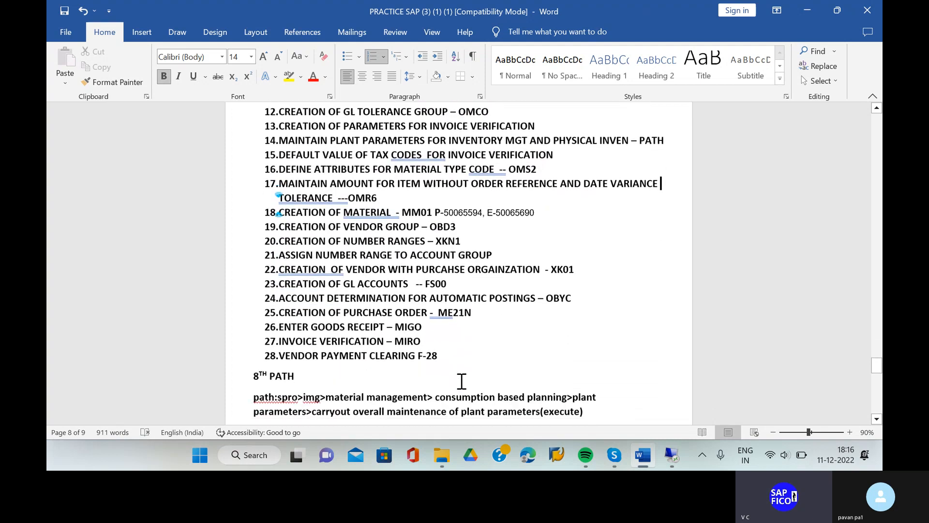
pyautogui.scroll(1, 462, 381)
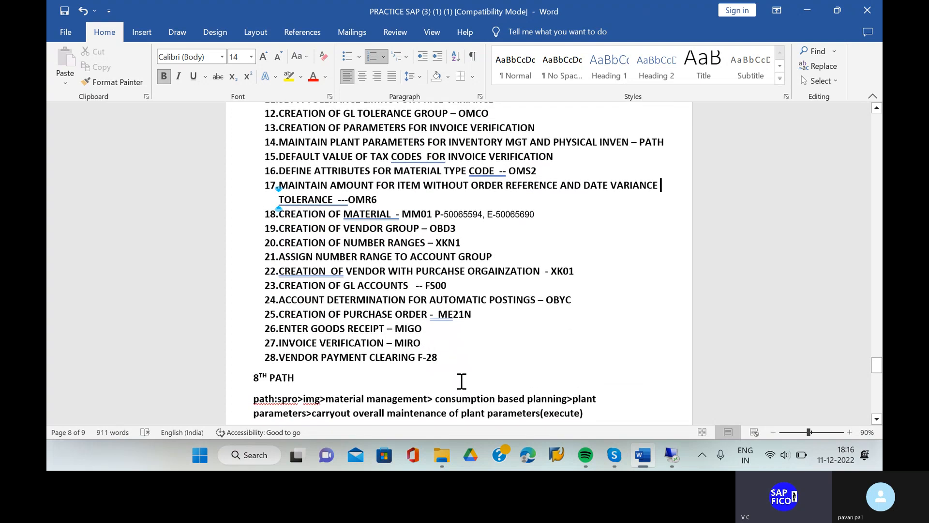